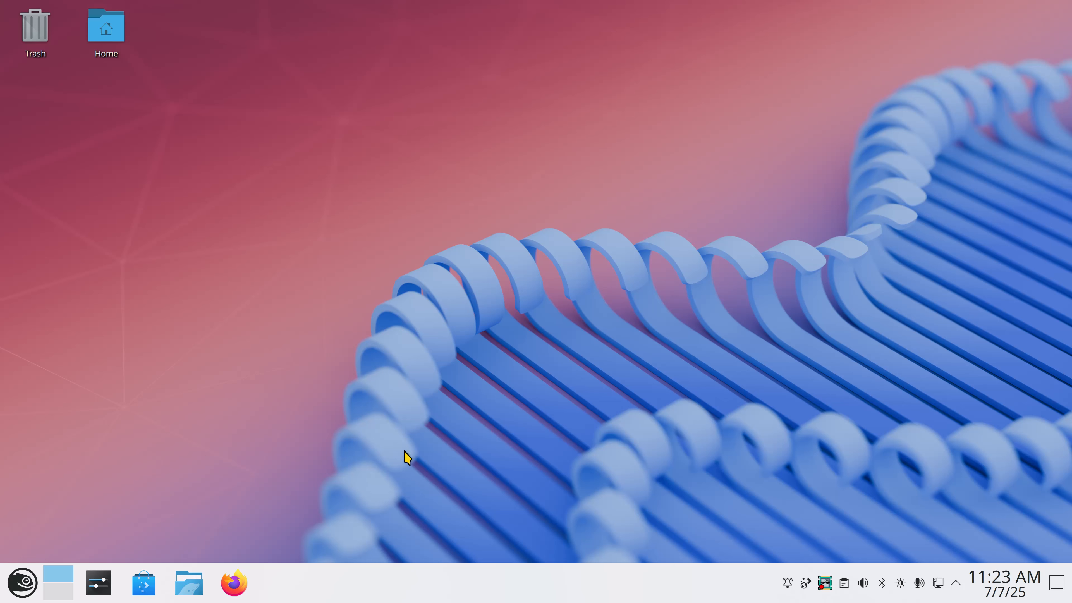
# Open System Settings, examine the resolution and global scale in the display configuration, and close the settings window.
pyautogui.click(96, 584)
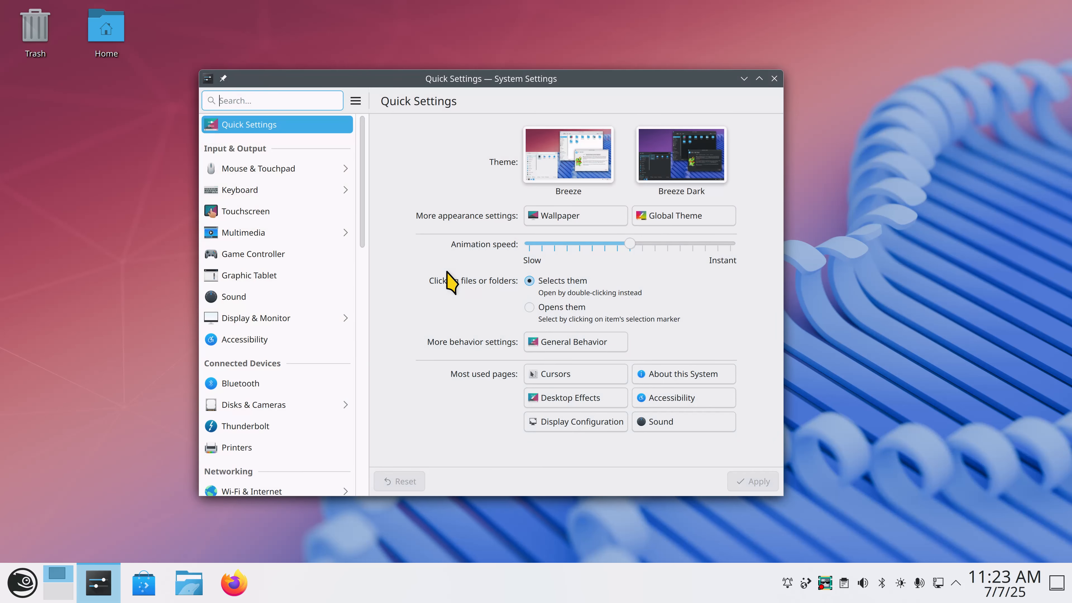
pyautogui.click(293, 319)
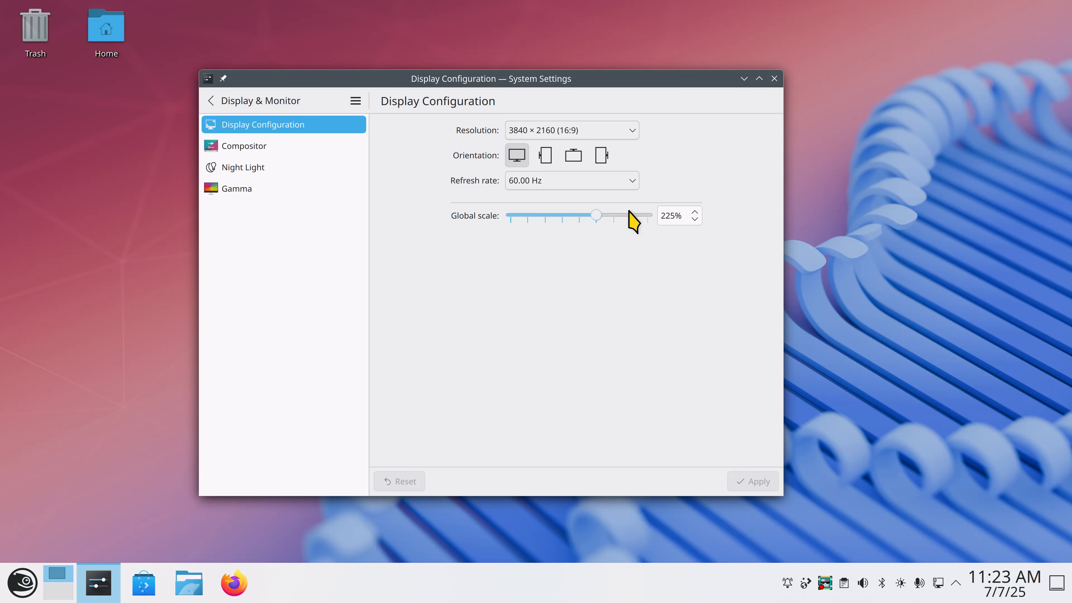
pyautogui.click(258, 102)
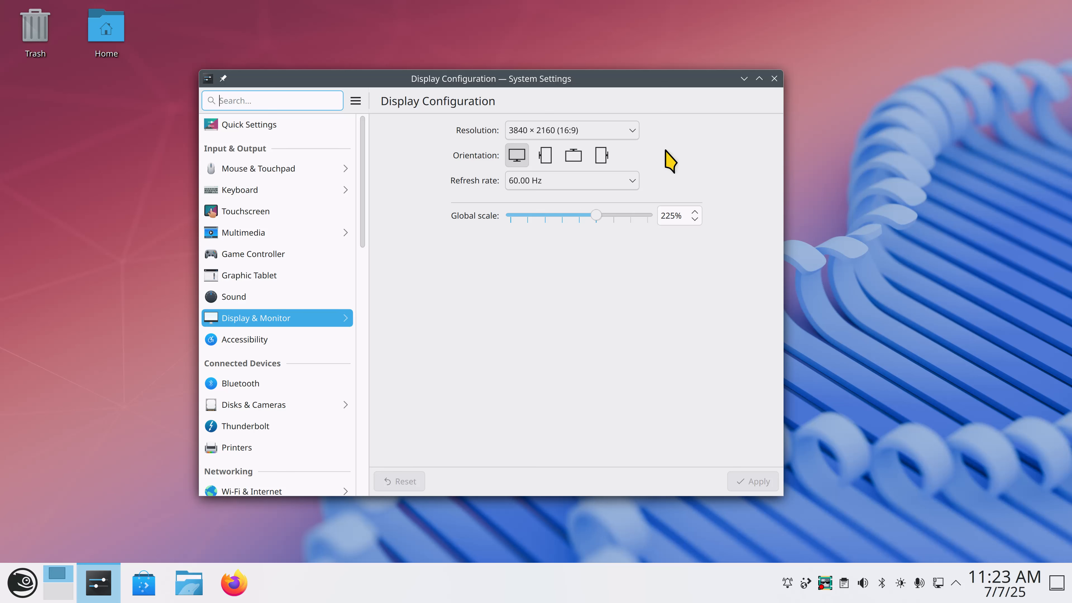
pyautogui.click(774, 78)
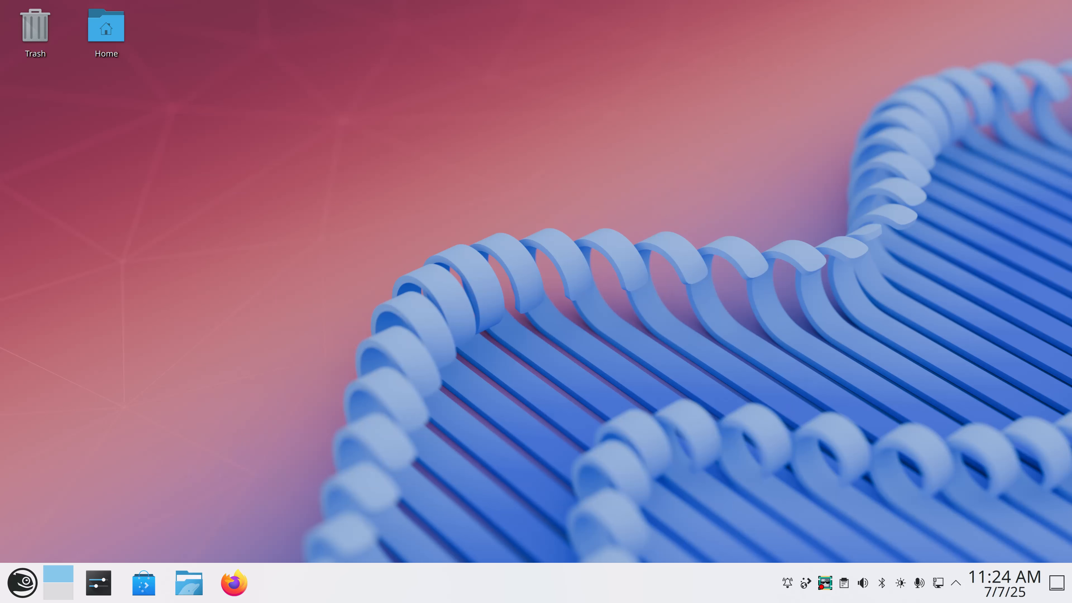
# Open the desktop panel's configuration, examine its height setting, and exit edit mode.
pyautogui.rightClick(499, 585)
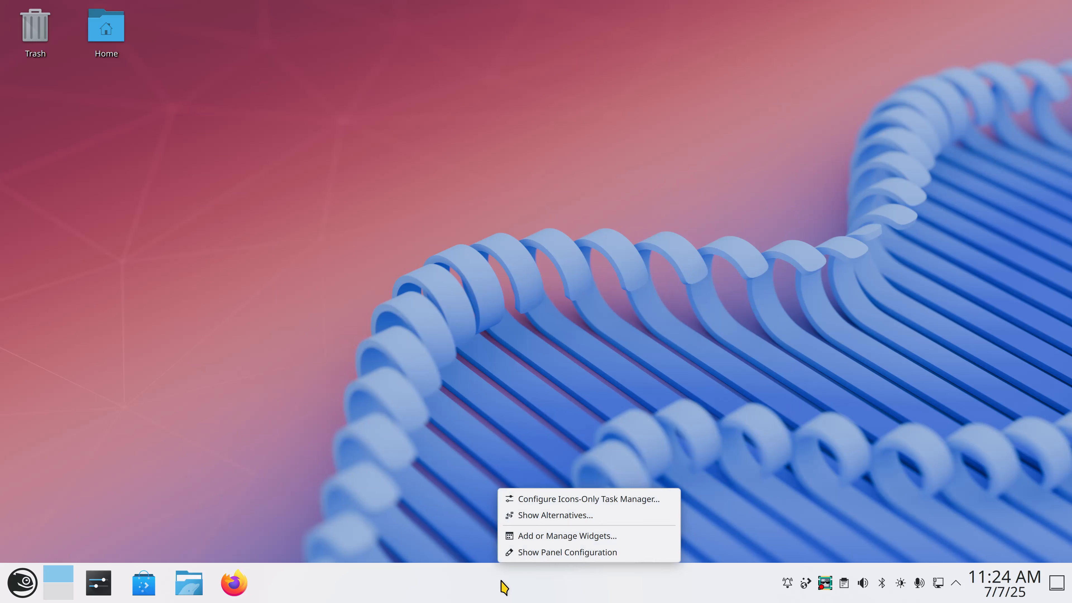
pyautogui.click(544, 555)
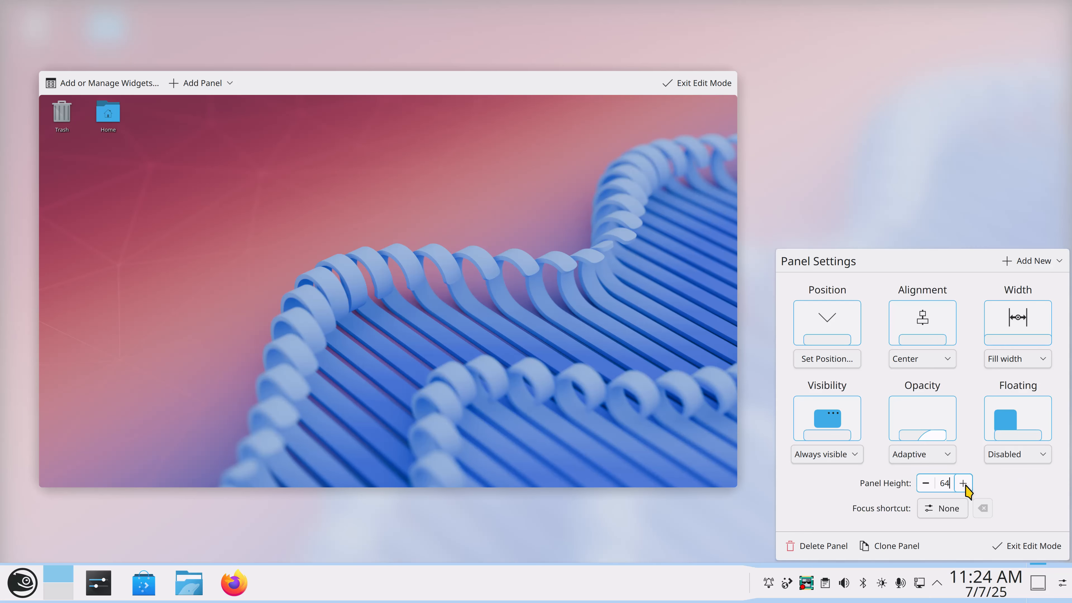
pyautogui.click(1029, 546)
# Resize the application launcher to a smaller size, view its Multimedia applications, and close it.
pyautogui.click(22, 583)
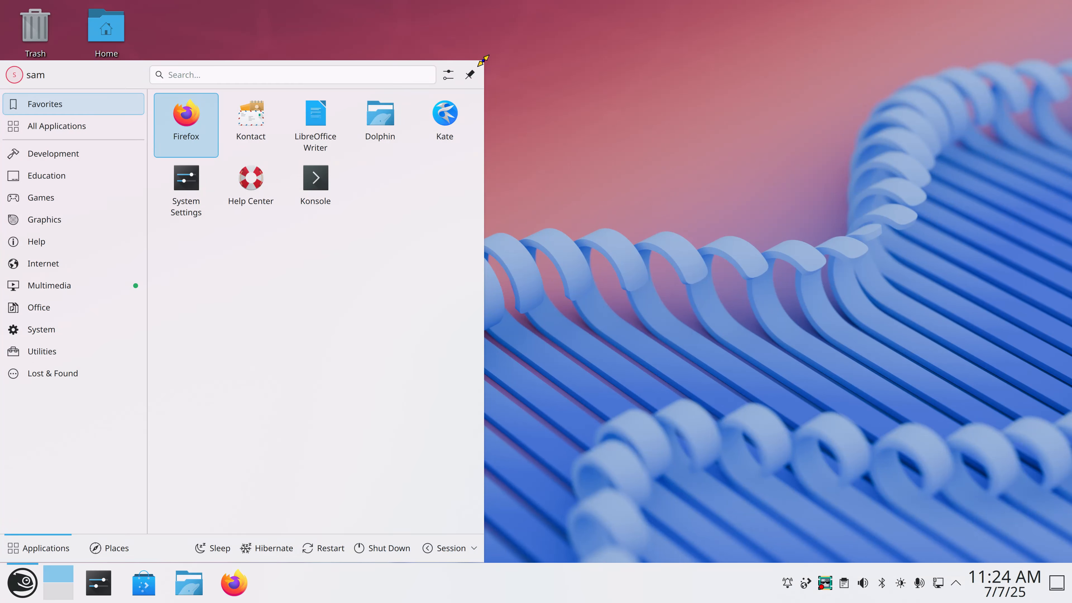
pyautogui.moveTo(483, 60)
pyautogui.mouseDown()
pyautogui.moveTo(464, 90)
pyautogui.moveTo(437, 200)
pyautogui.moveTo(470, 132)
pyautogui.moveTo(489, 47)
pyautogui.mouseUp()
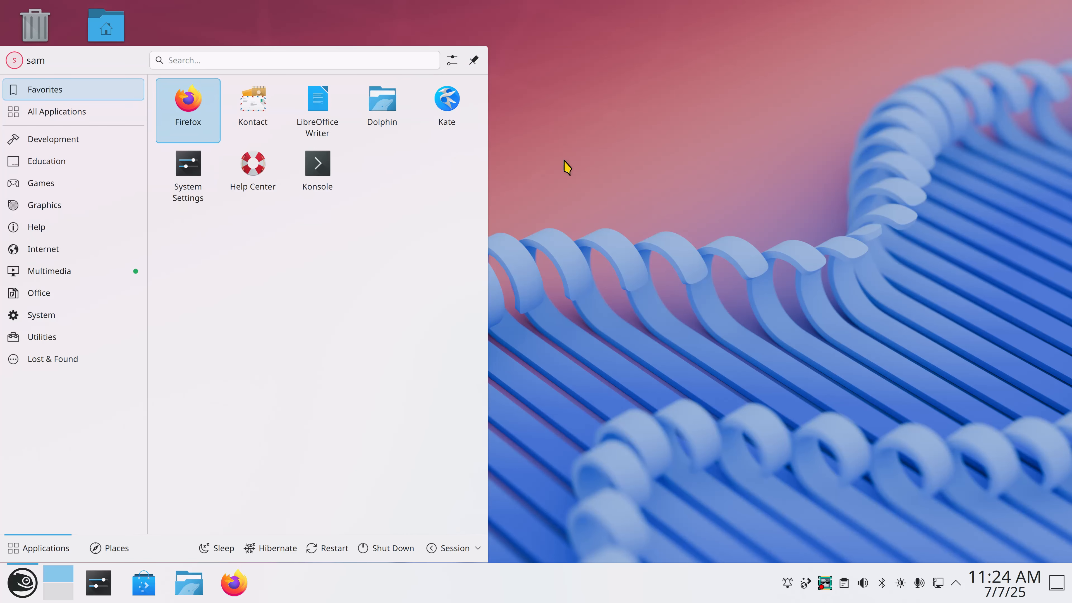
pyautogui.click(126, 277)
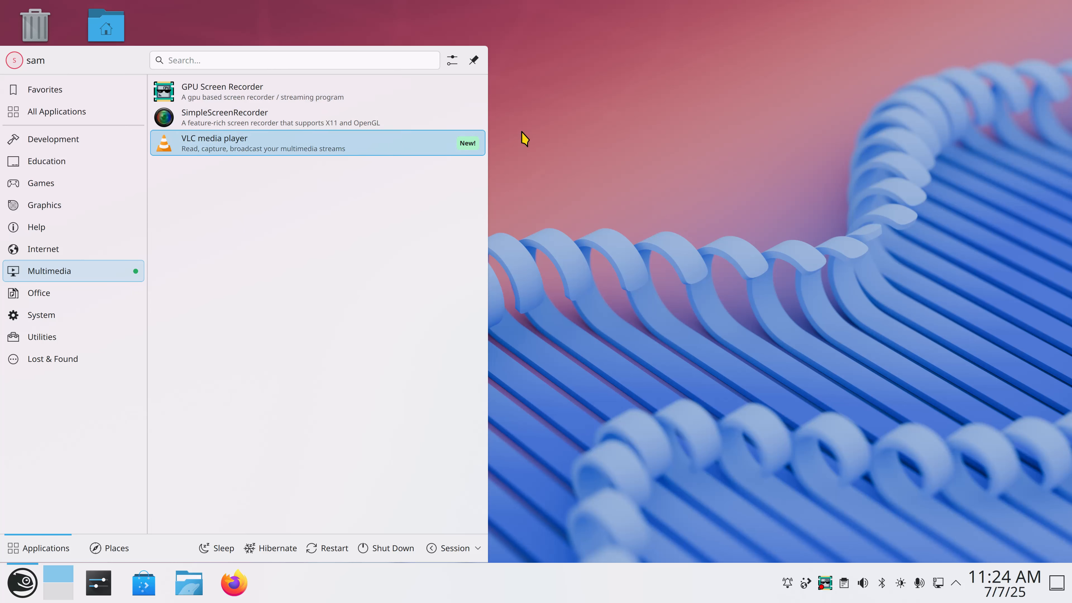
pyautogui.moveTo(486, 47); pyautogui.dragTo(471, 96)
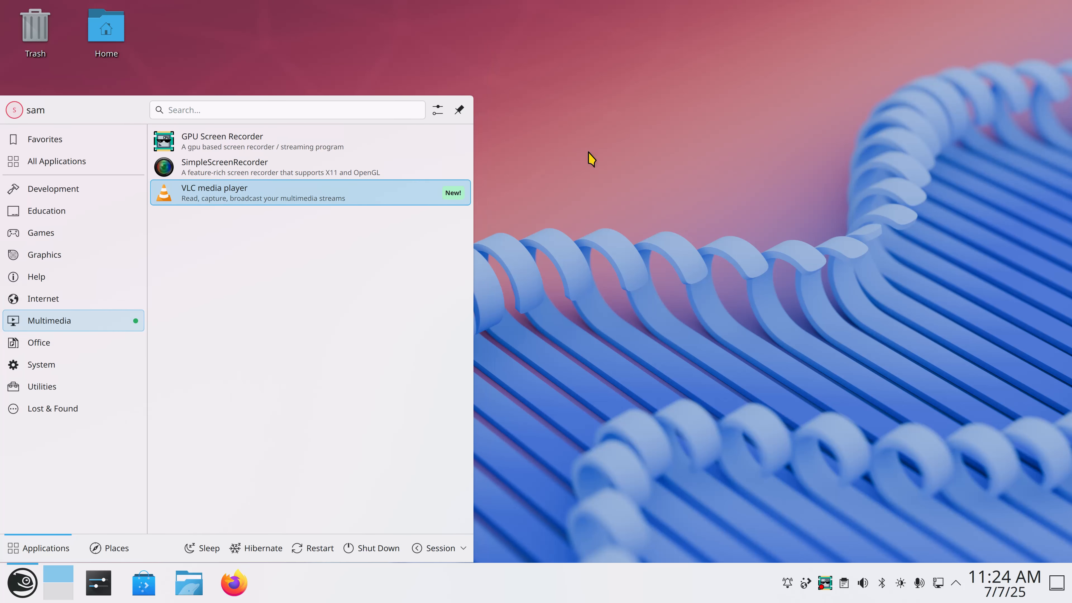
pyautogui.click(591, 160)
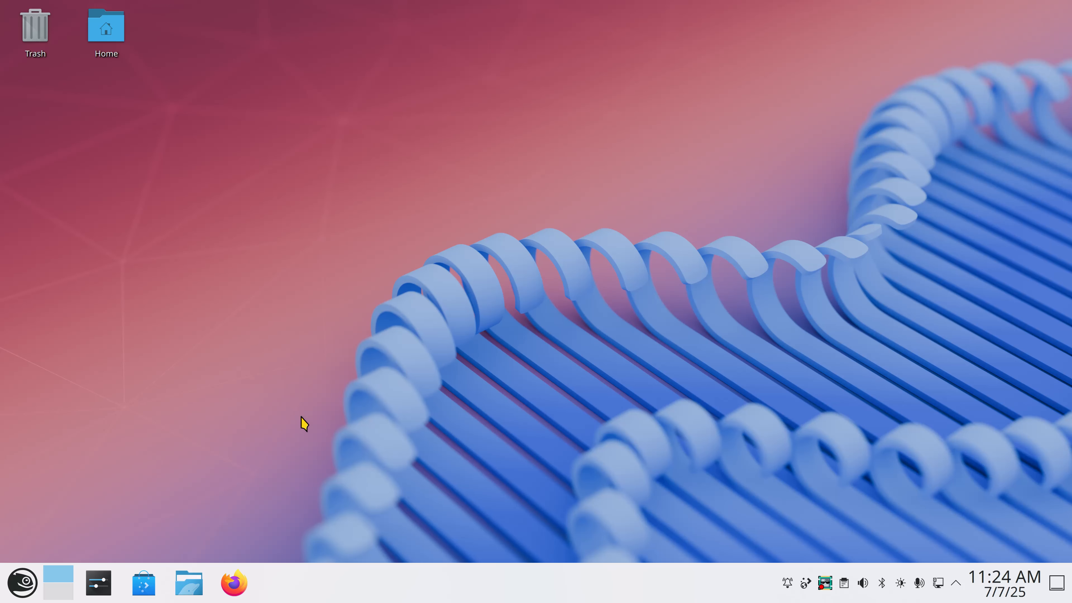
# Open Dolphin, show hidden files in the Home folder, examine the contents of the .icons folder, and close the window.
pyautogui.click(189, 581)
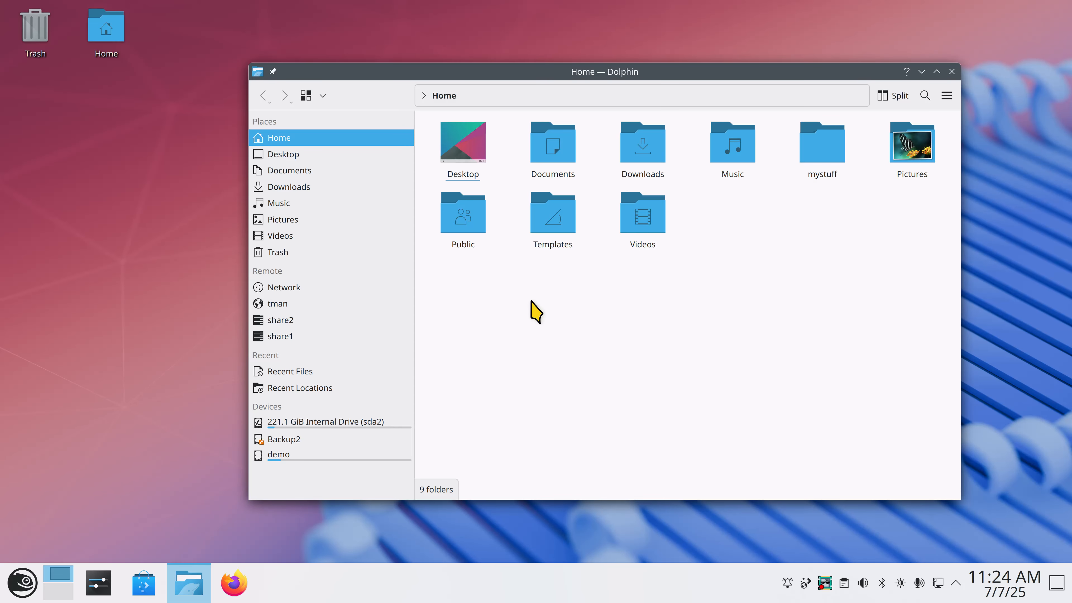
pyautogui.hotkey('alt', '.')
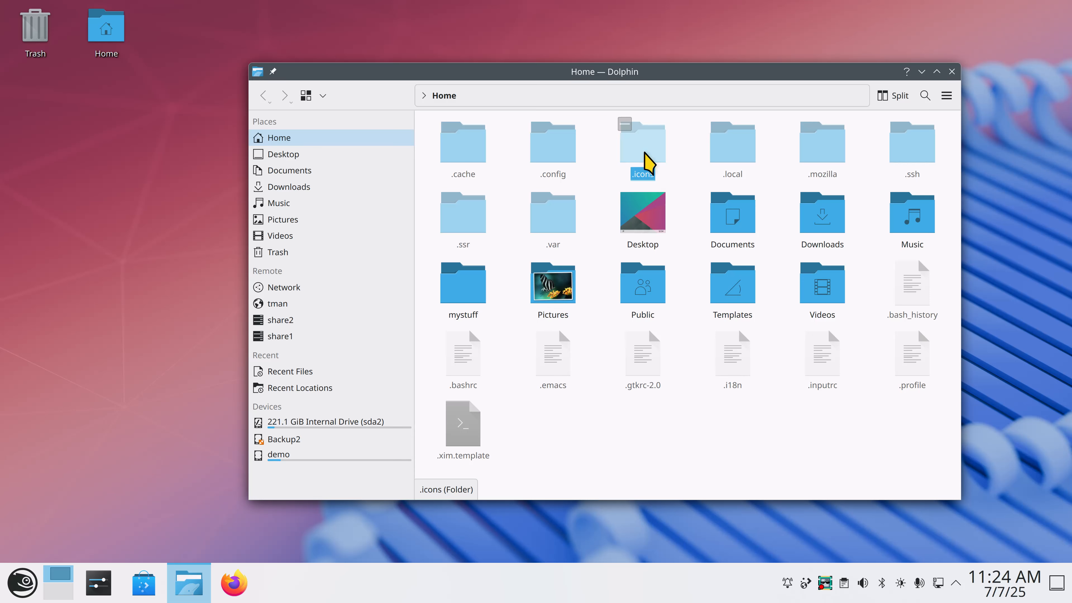
pyautogui.doubleClick(641, 160)
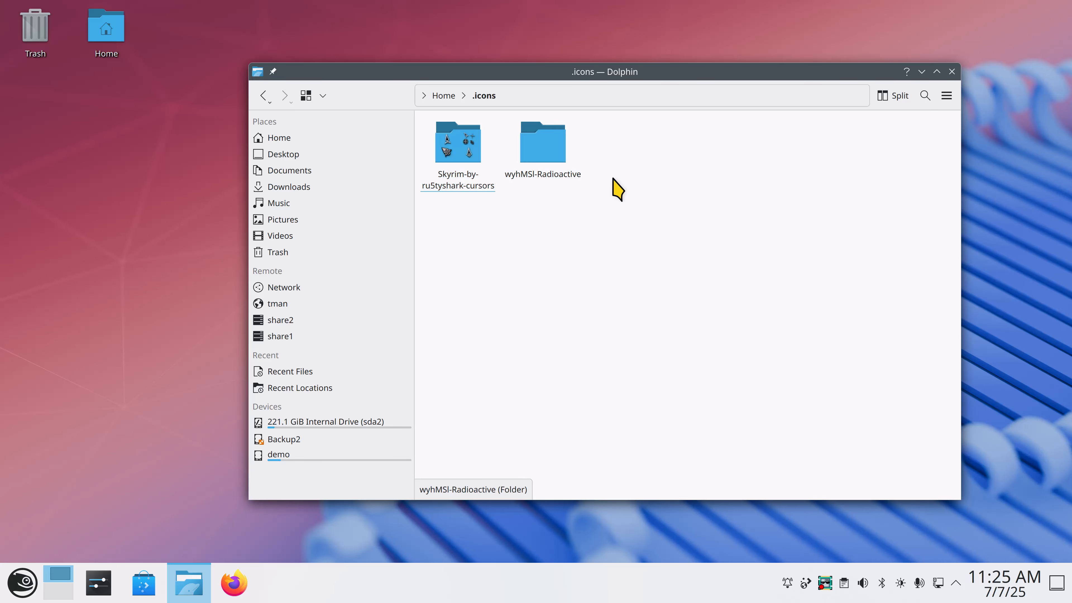
pyautogui.click(952, 72)
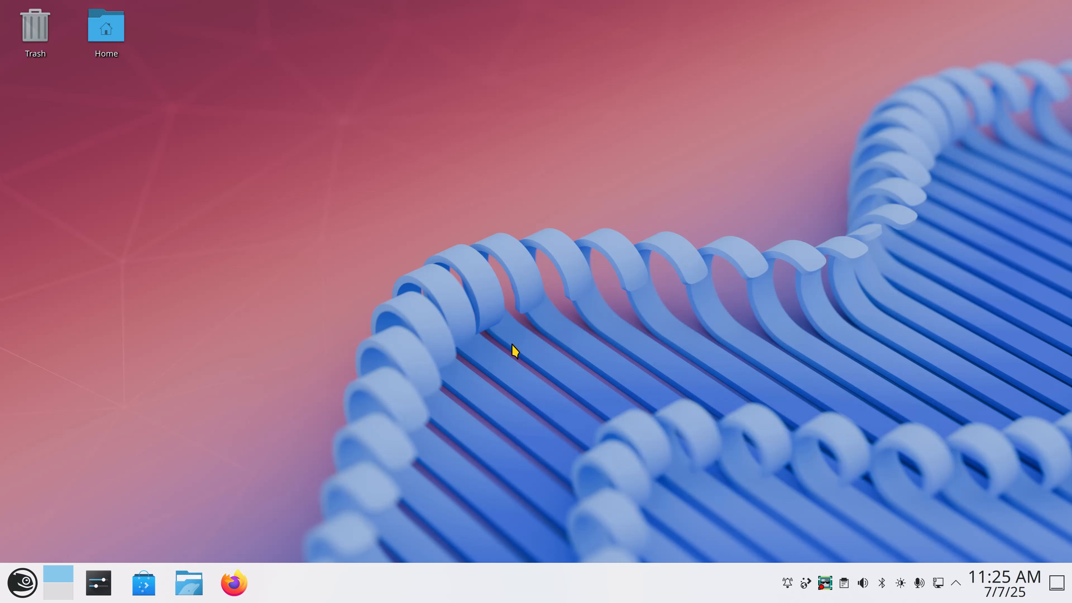
# Open the Cursors page in System Settings by searching for mouse, and examine the downloadable cursor themes.
pyautogui.click(97, 585)
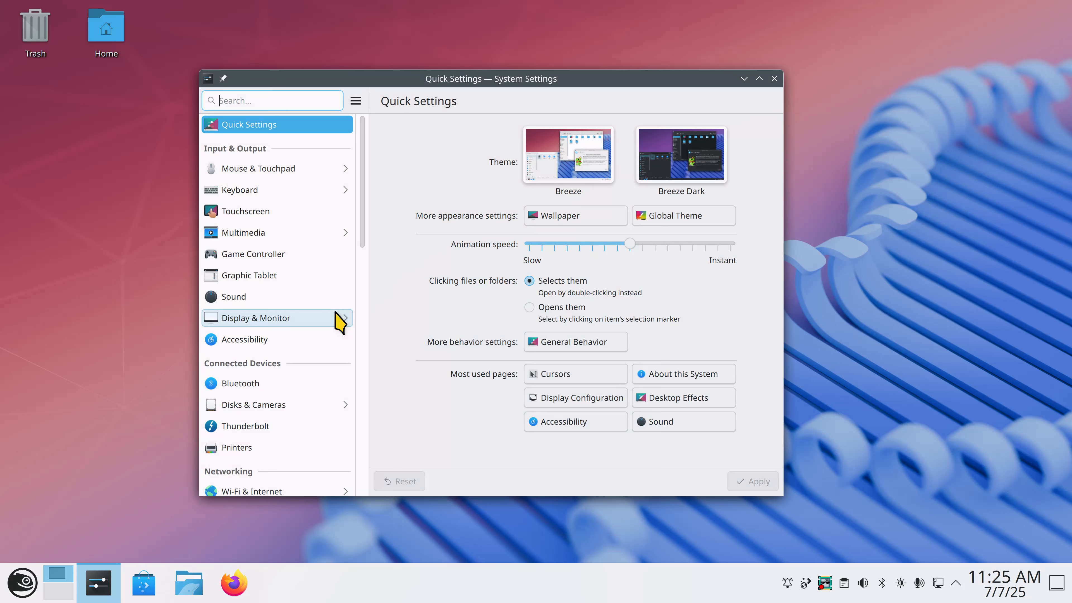
pyautogui.write('mouse')
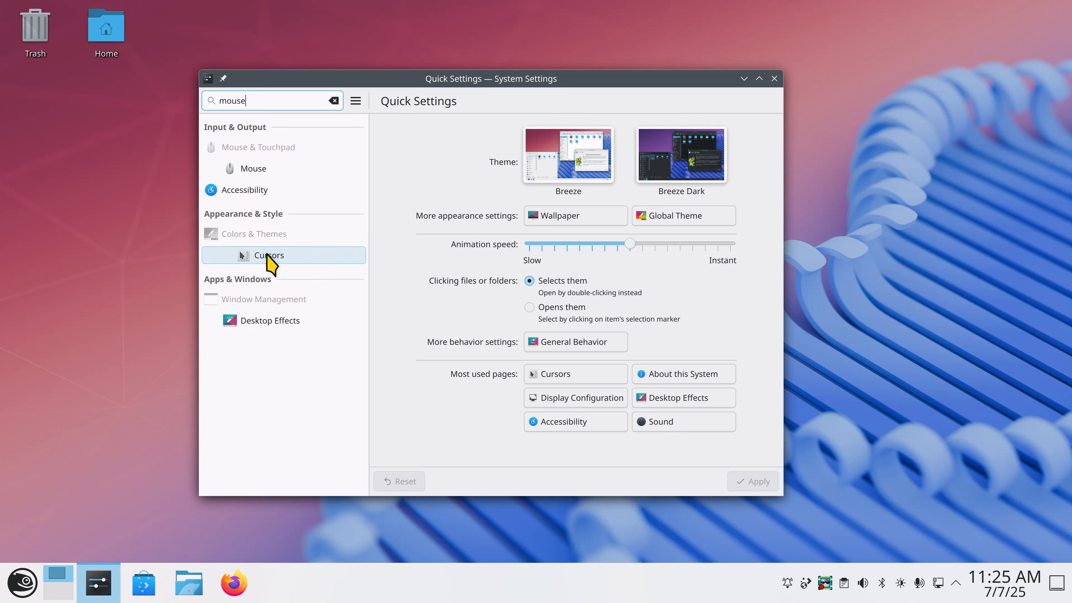
pyautogui.click(268, 255)
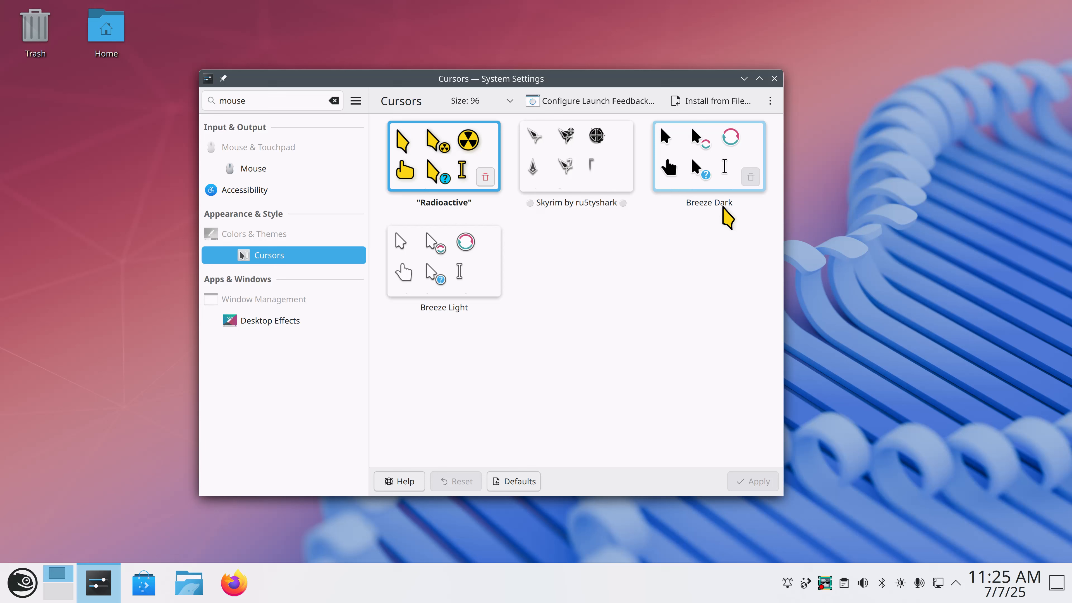
pyautogui.click(770, 101)
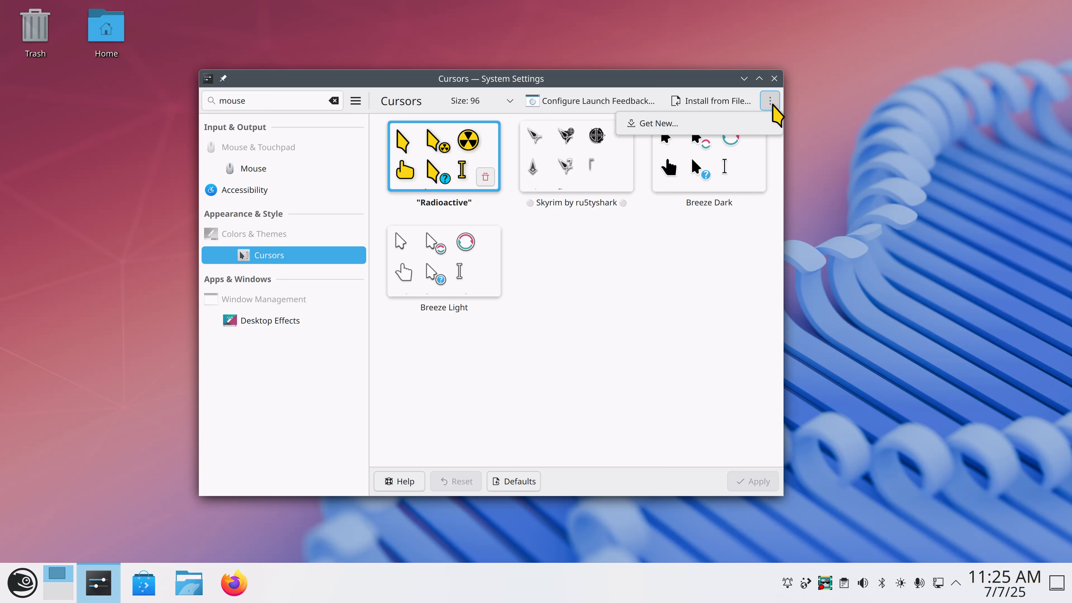
pyautogui.click(702, 123)
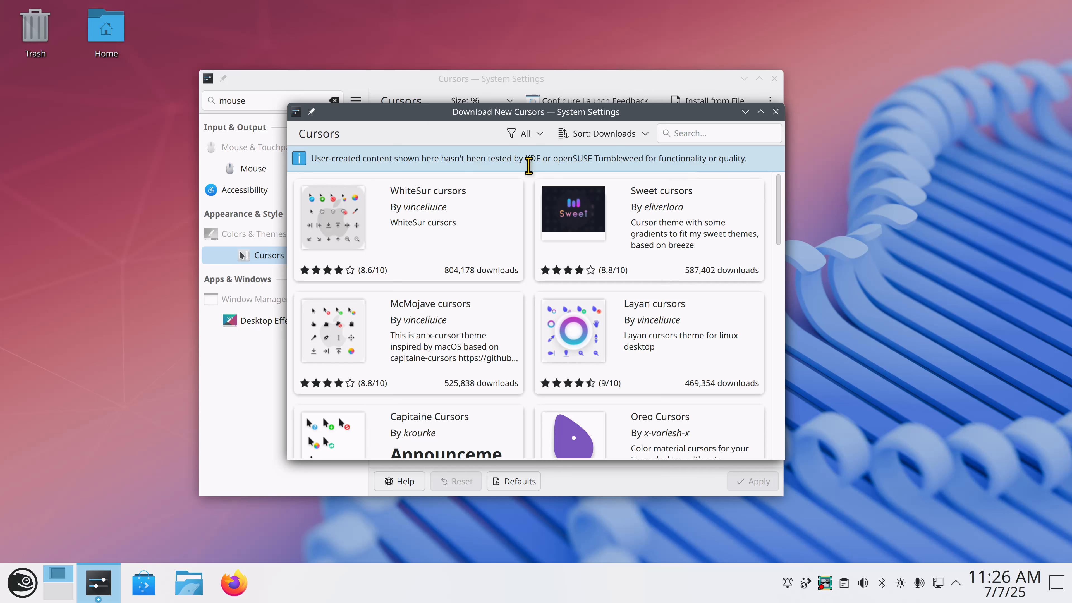
pyautogui.click(776, 112)
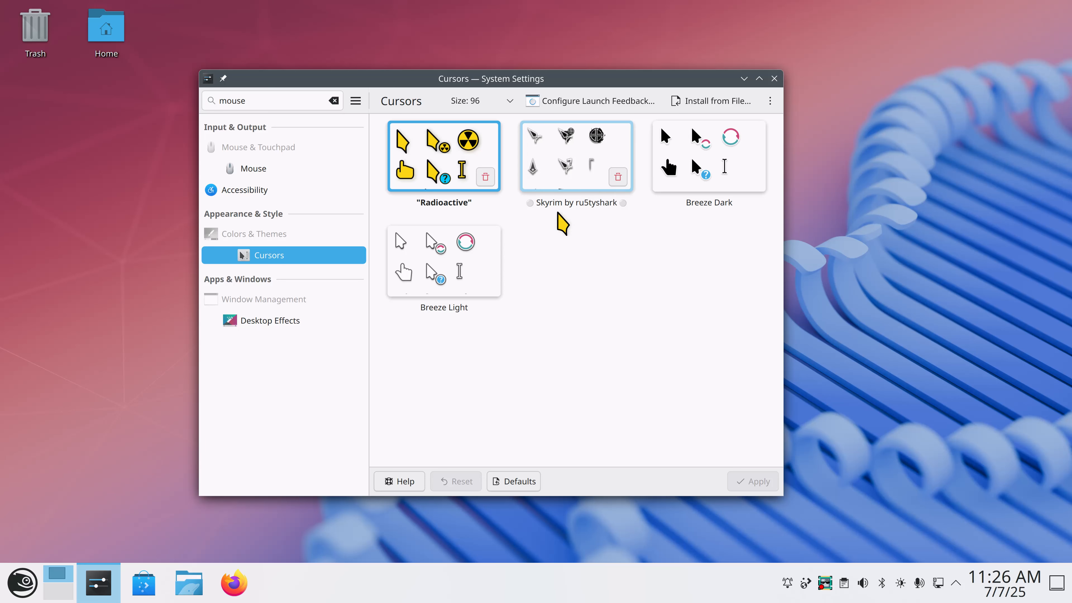
# Open Dolphin, examine the cursor theme archive in the Downloads folder, and close the window.
pyautogui.click(202, 569)
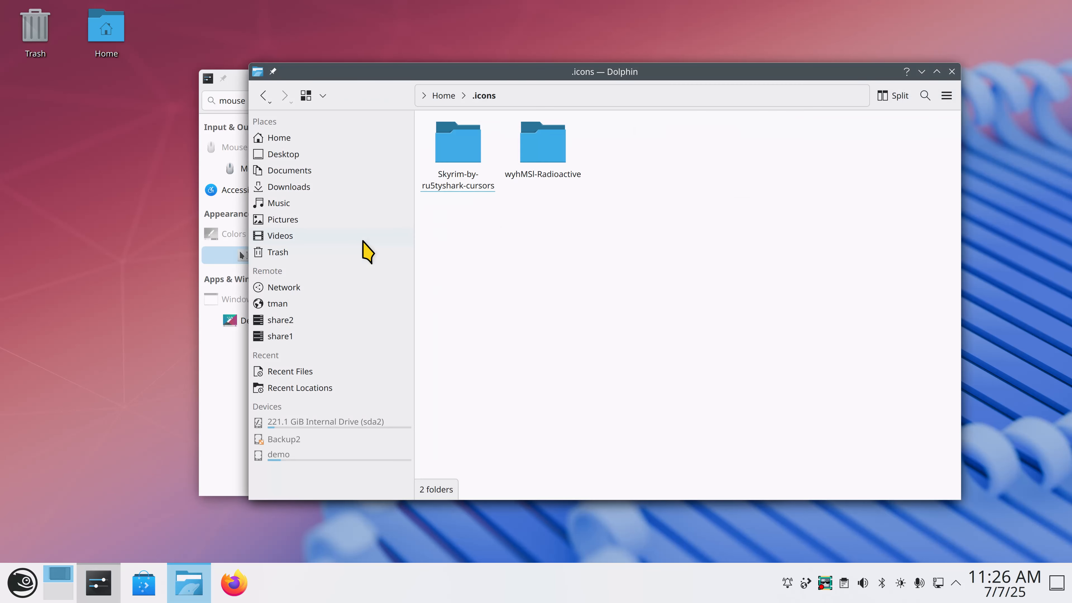
pyautogui.click(319, 190)
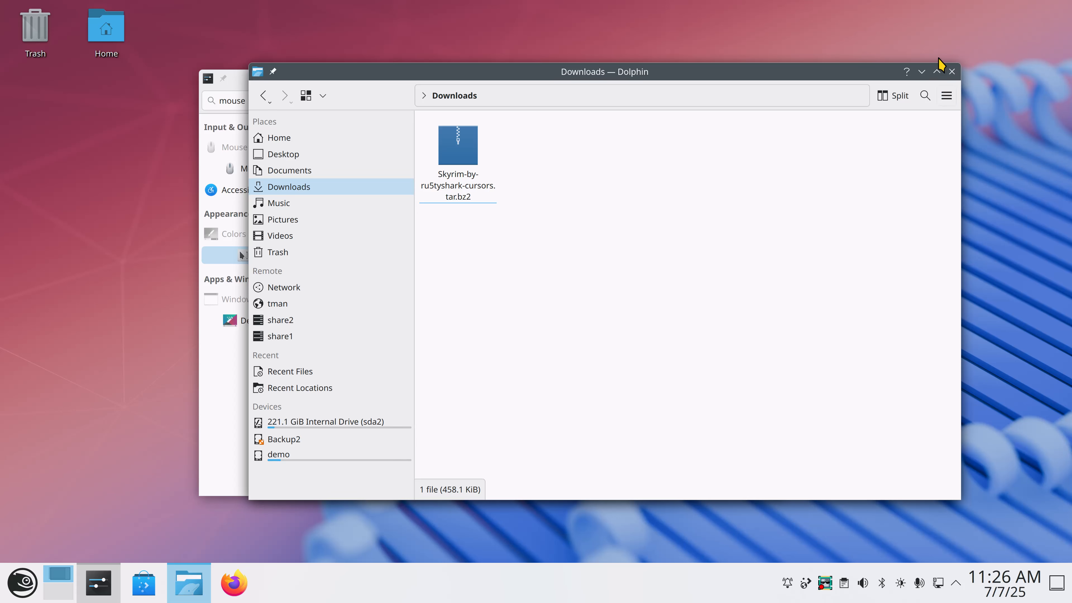
pyautogui.click(952, 71)
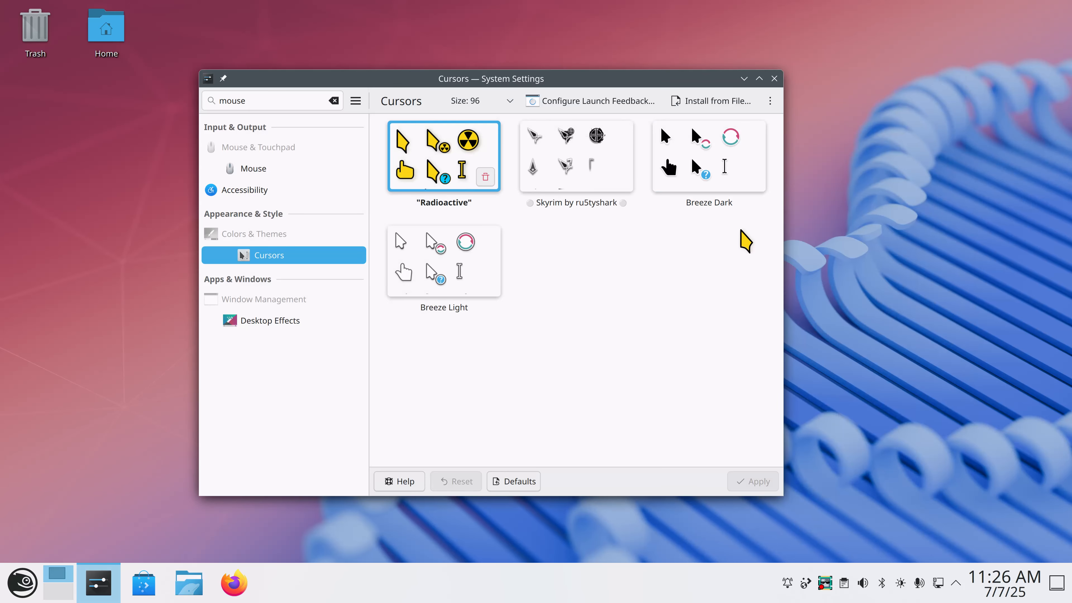
# Examine the cursor size choices and the application launcher's session options, and close System Settings.
pyautogui.click(470, 101)
pyautogui.click(470, 101)
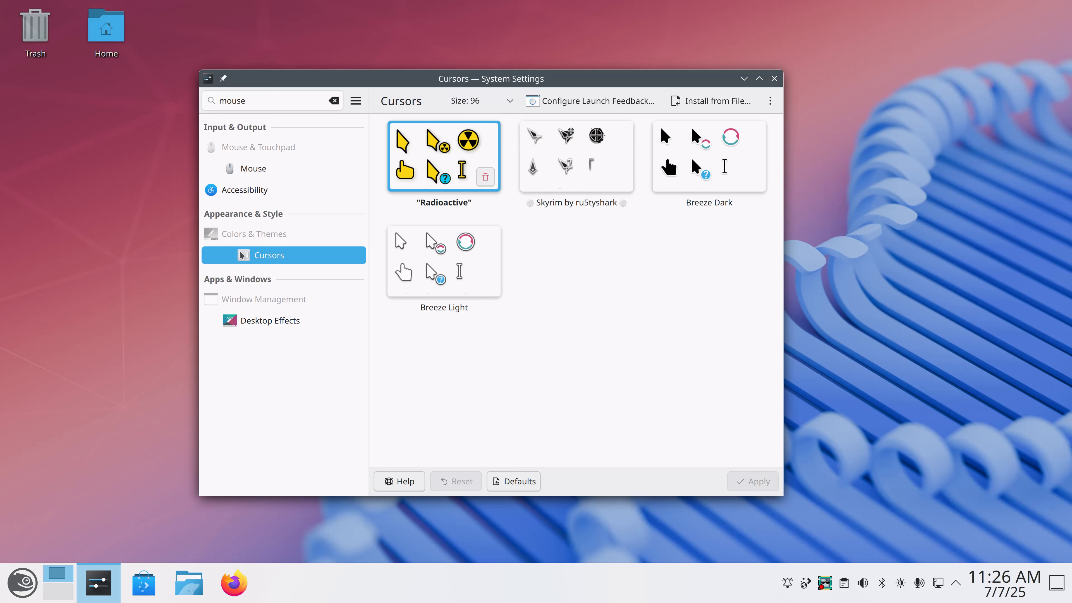
pyautogui.click(34, 578)
pyautogui.click(456, 548)
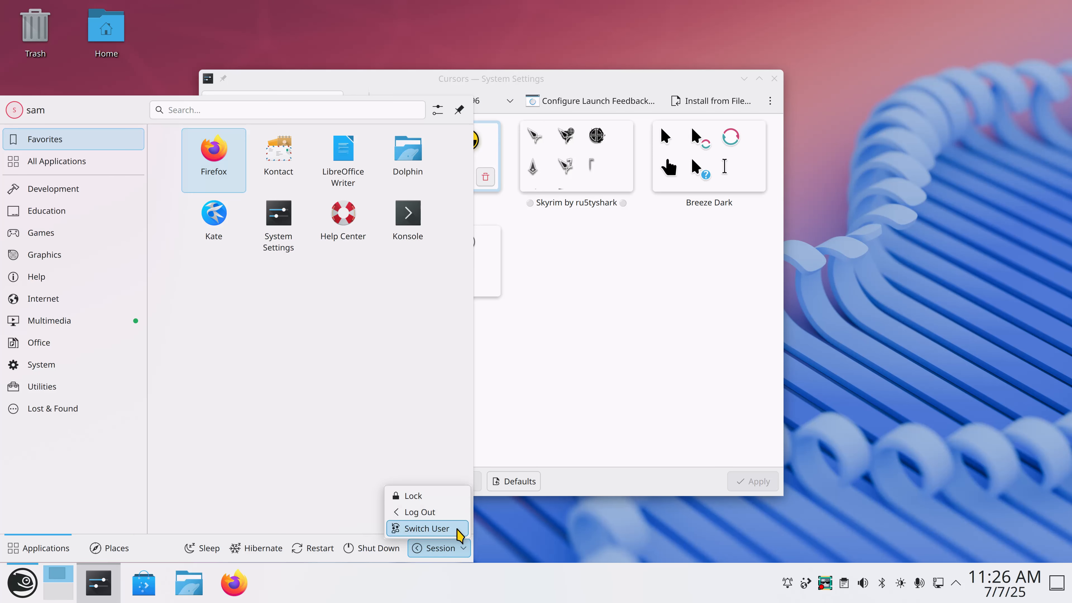
pyautogui.click(675, 323)
pyautogui.click(774, 78)
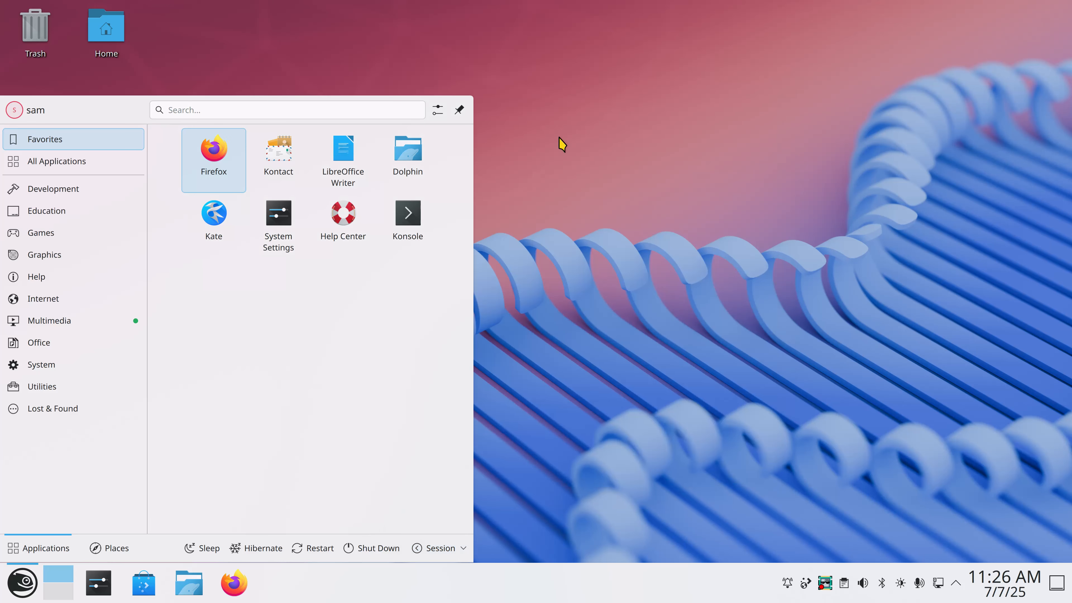
pyautogui.click(582, 203)
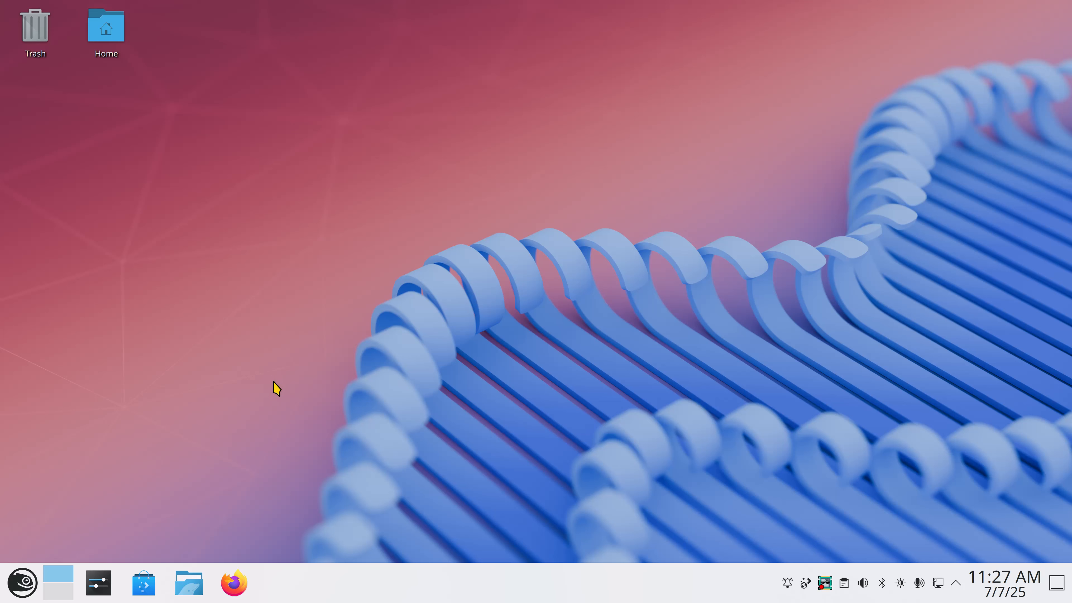
# Open Dolphin, reposition its window on the desktop, and go to the Home folder.
pyautogui.click(202, 579)
pyautogui.moveTo(519, 77); pyautogui.dragTo(422, 62)
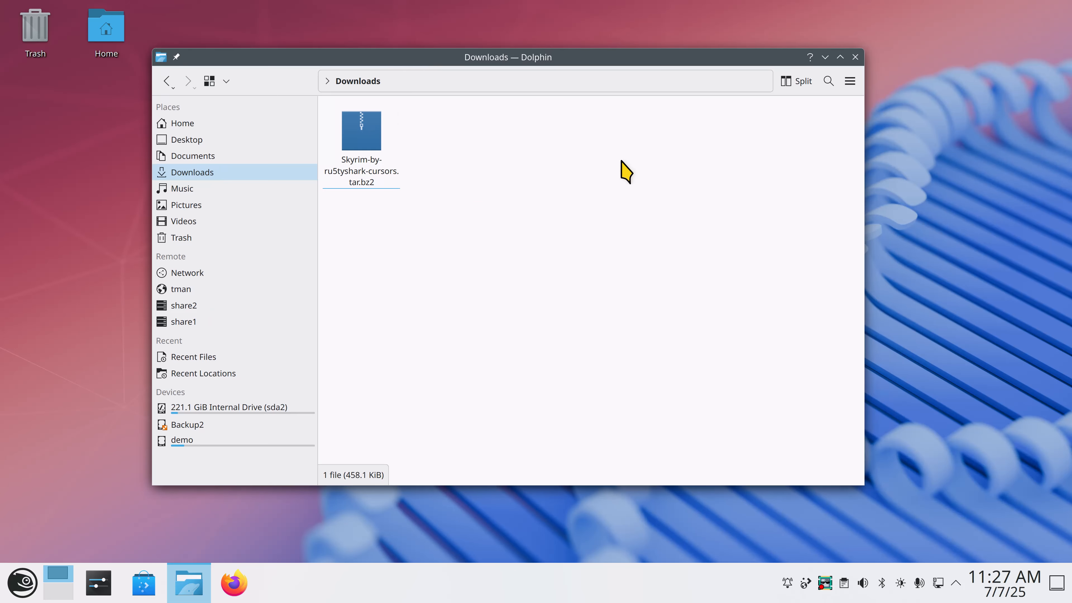
pyautogui.click(194, 122)
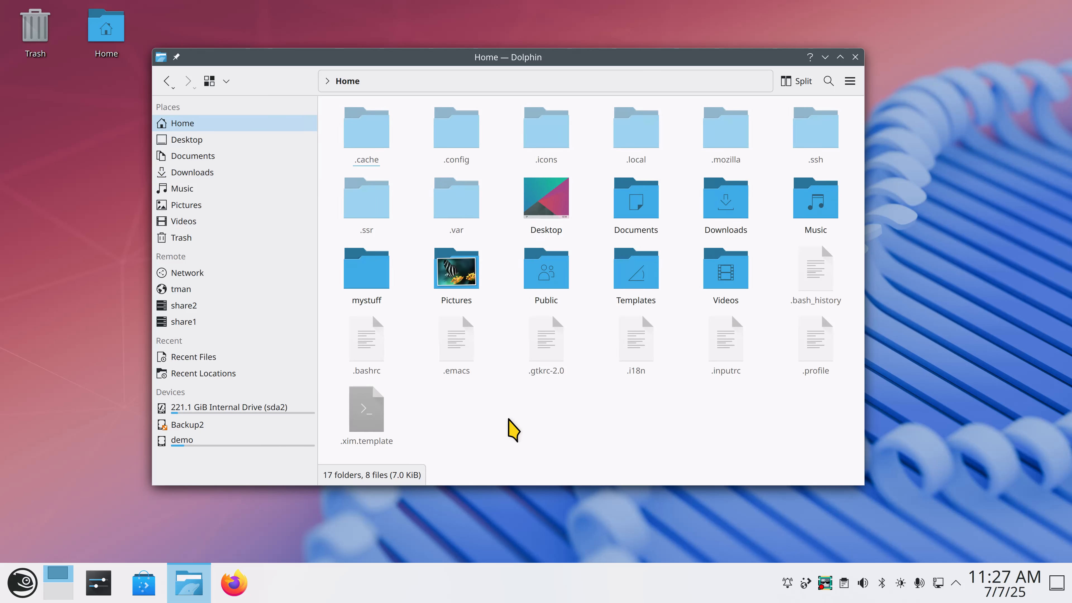
# Toggle hidden files off and on in the Home folder, leave them shown, and select the .icons folder.
pyautogui.hotkey('ctrl', 'h')
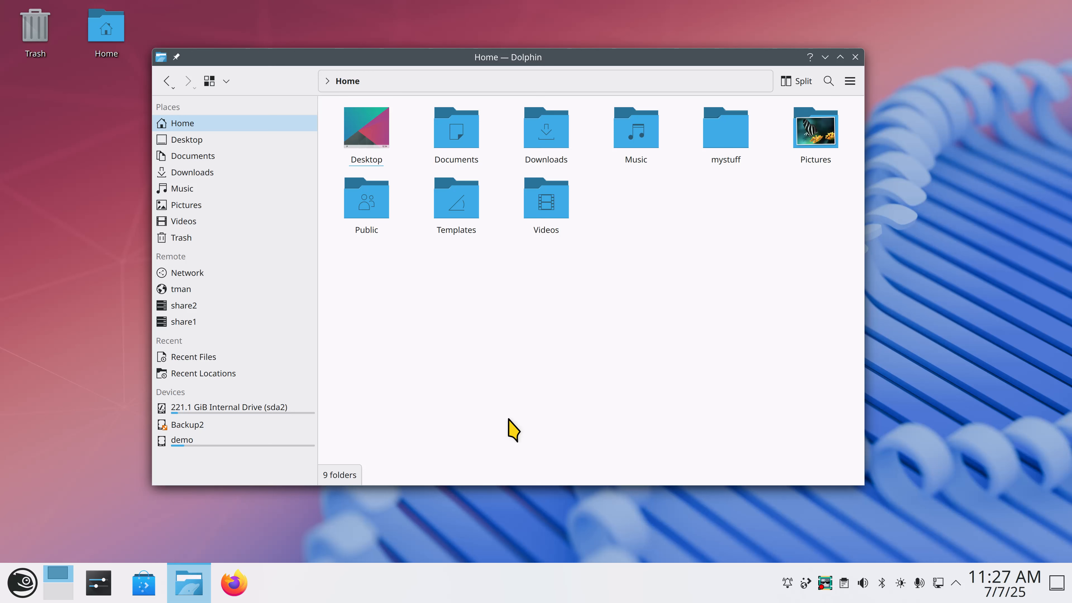
pyautogui.hotkey('ctrl', 'h')
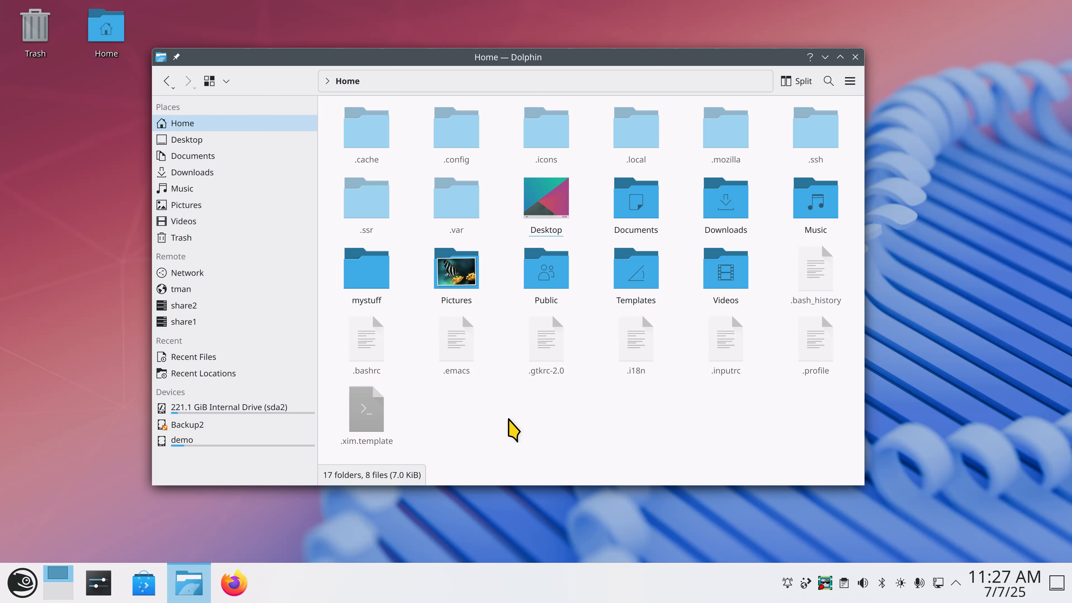
pyautogui.hotkey('ctrl', 'h')
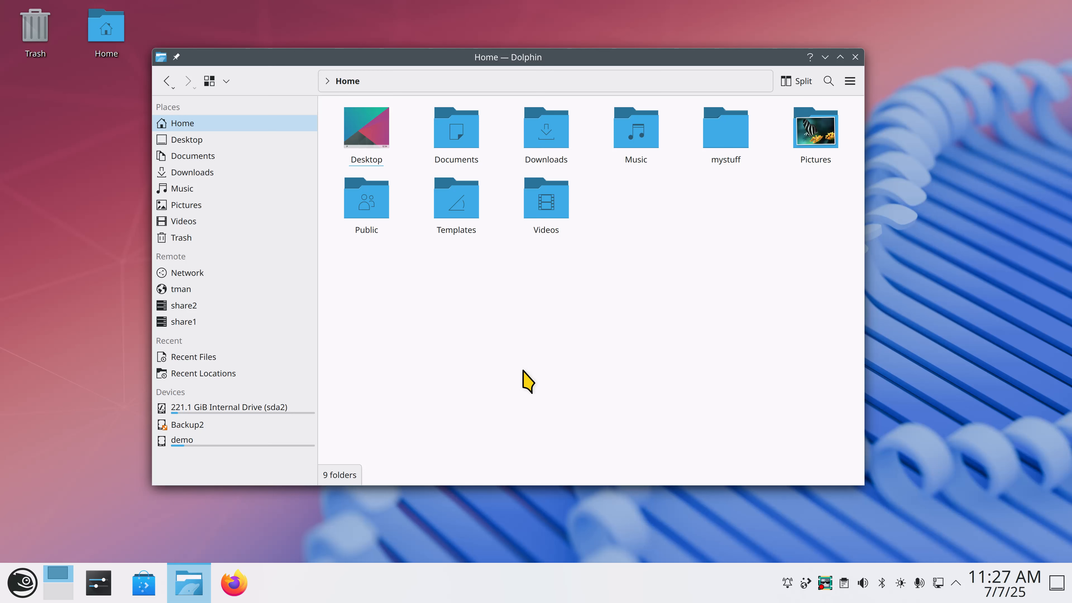
pyautogui.hotkey('ctrl', 'h')
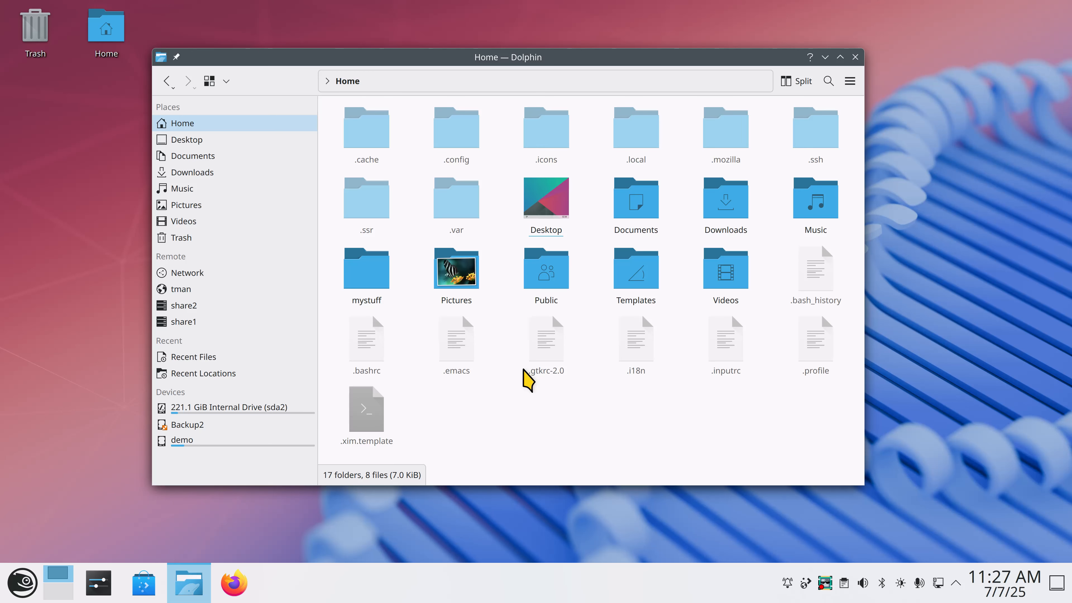
pyautogui.click(549, 159)
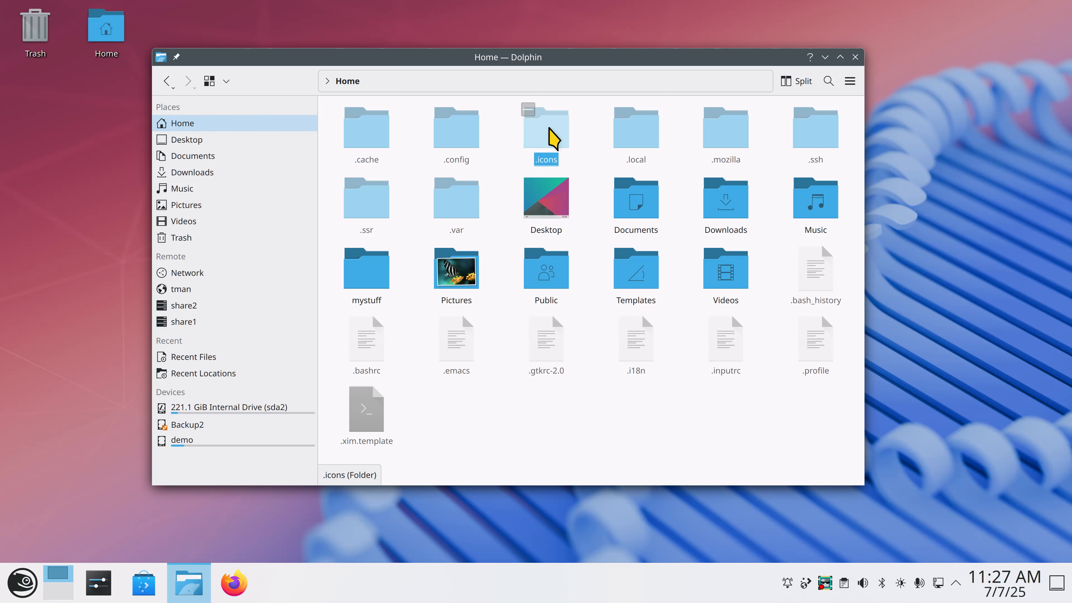
# Examine the contents of the hidden .icons and .ssh folders, and return to the Home folder.
pyautogui.doubleClick(553, 138)
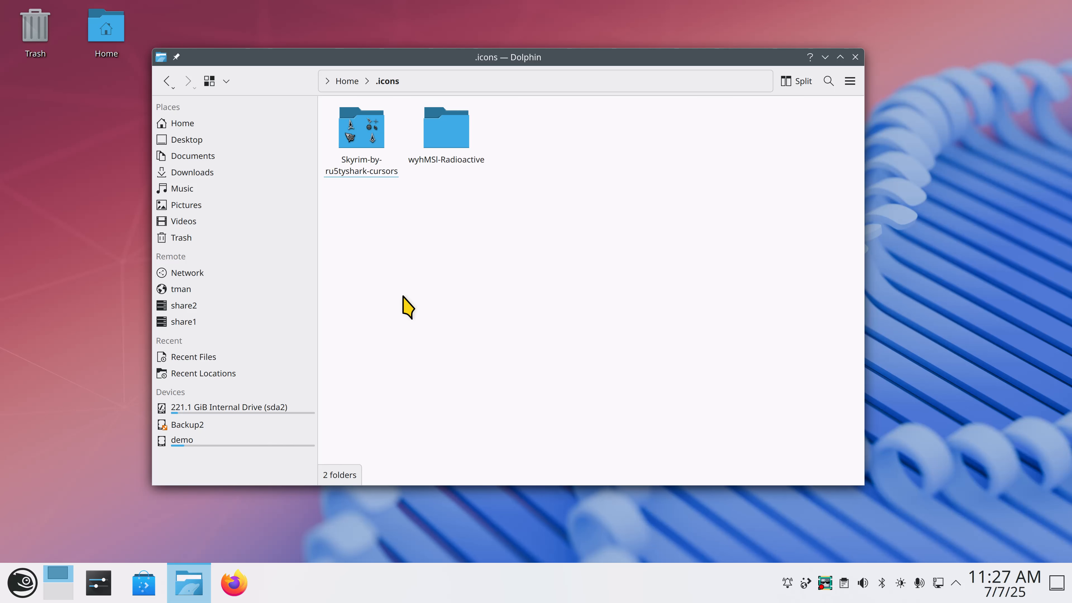
pyautogui.click(202, 124)
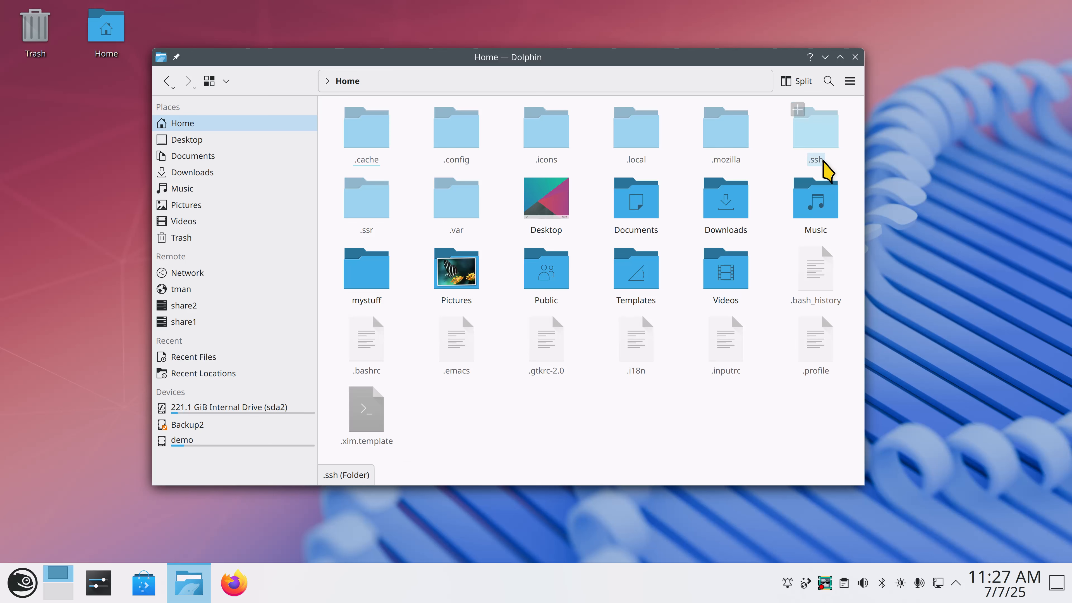
pyautogui.click(822, 163)
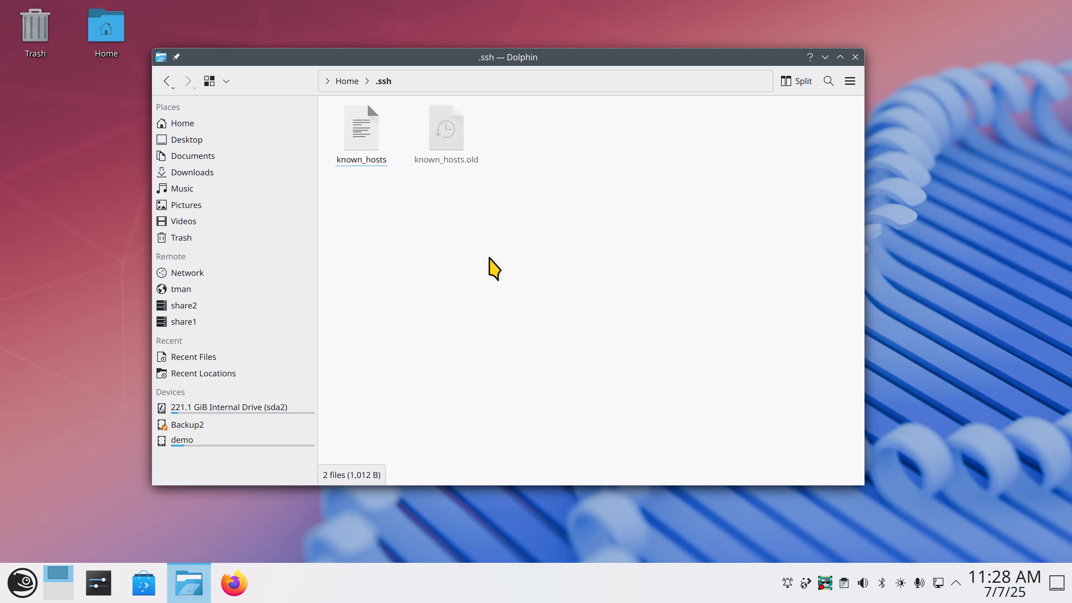
pyautogui.click(250, 126)
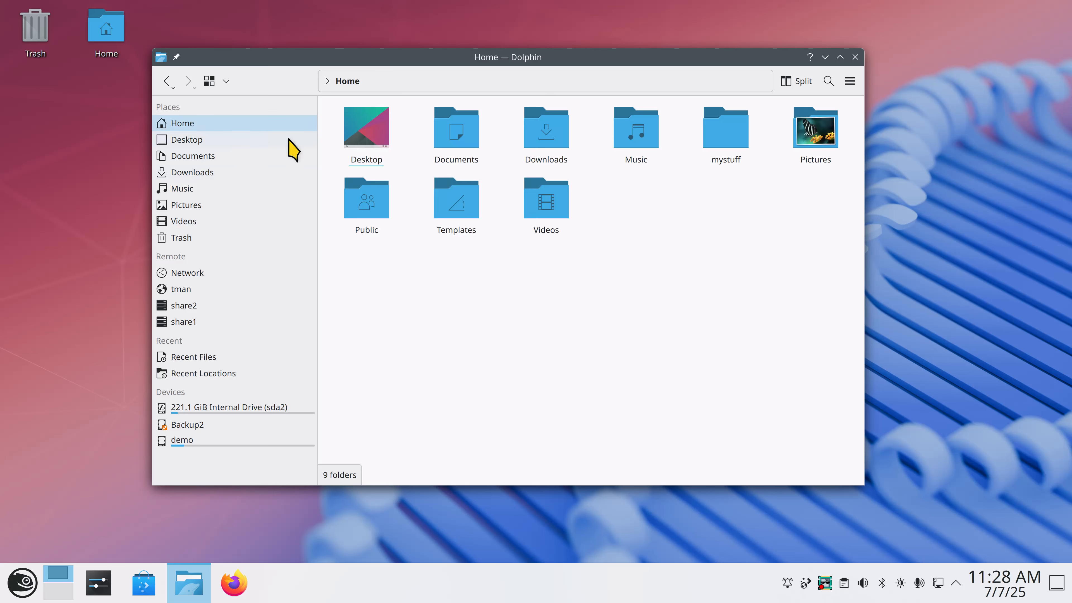
# Toggle hidden files in the Home folder, leave them shown, and open the .ssh folder.
pyautogui.hotkey('ctrl', 'h')
pyautogui.hotkey('ctrl', 'h')
pyautogui.hotkey('ctrl', 'h')
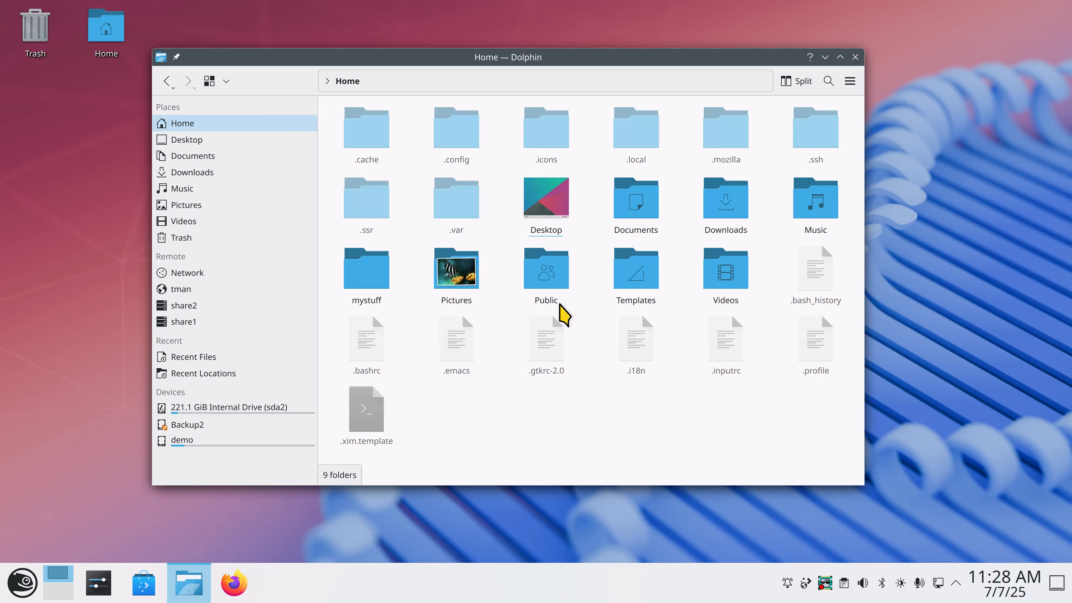
pyautogui.doubleClick(790, 146)
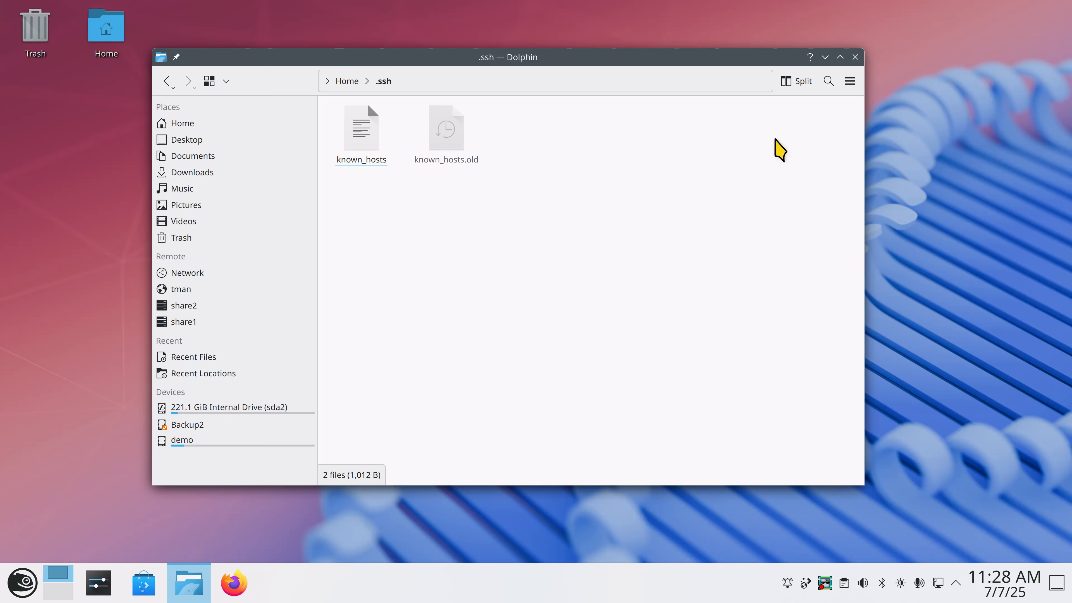
# Open known_hosts in Kate, enlarge the text, examine the server IP address and ed25519 key entry, and close the editor.
pyautogui.doubleClick(371, 158)
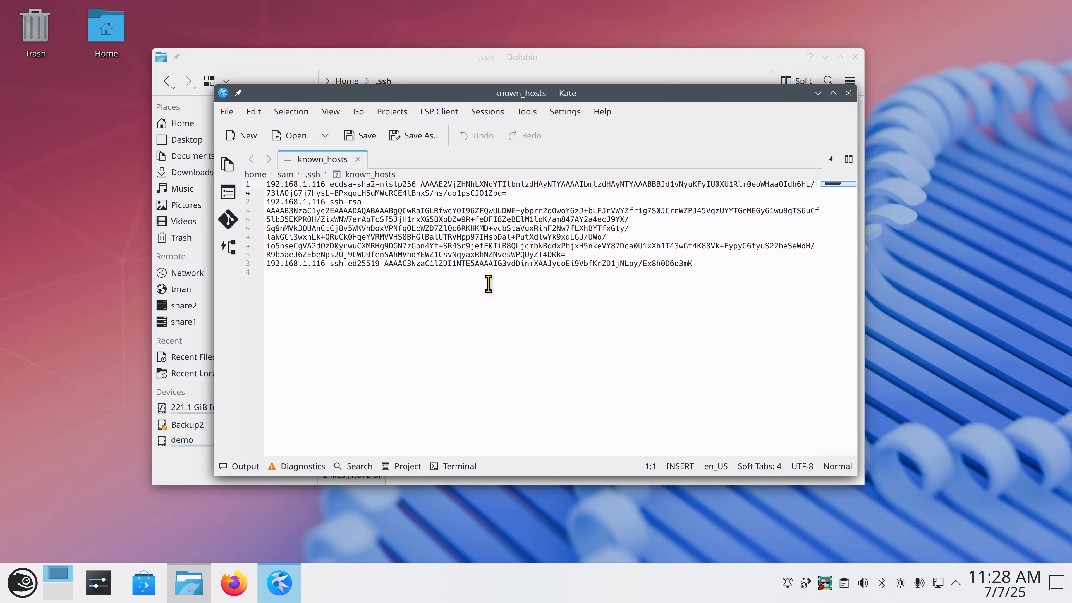
pyautogui.moveTo(330, 184); pyautogui.dragTo(317, 184)
pyautogui.keyDown('ctrl'); pyautogui.scroll(5, 473, 350); pyautogui.keyUp('ctrl')
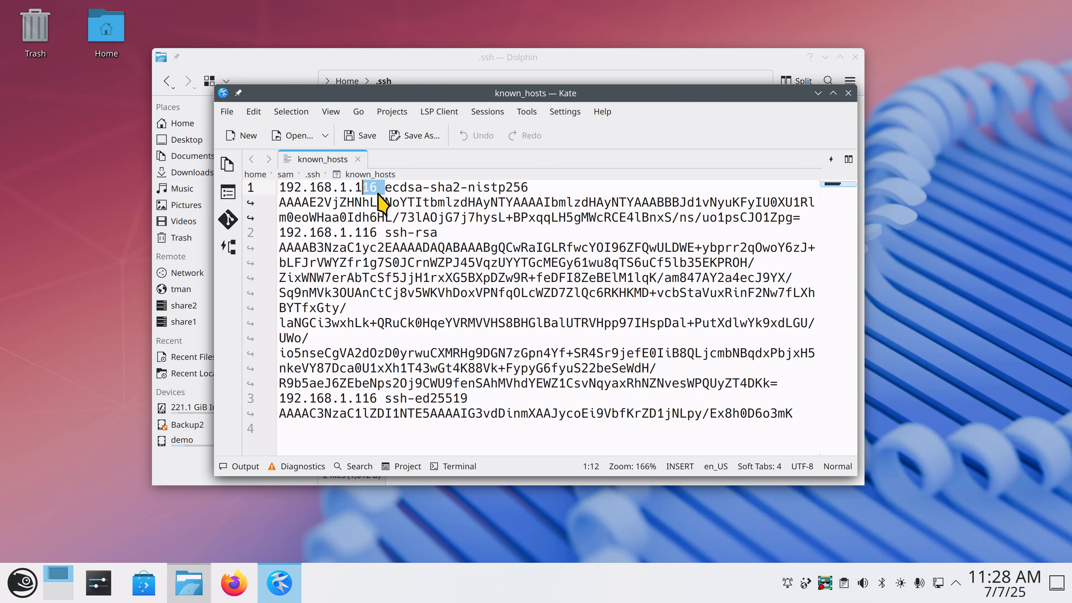
pyautogui.moveTo(377, 187); pyautogui.dragTo(281, 206)
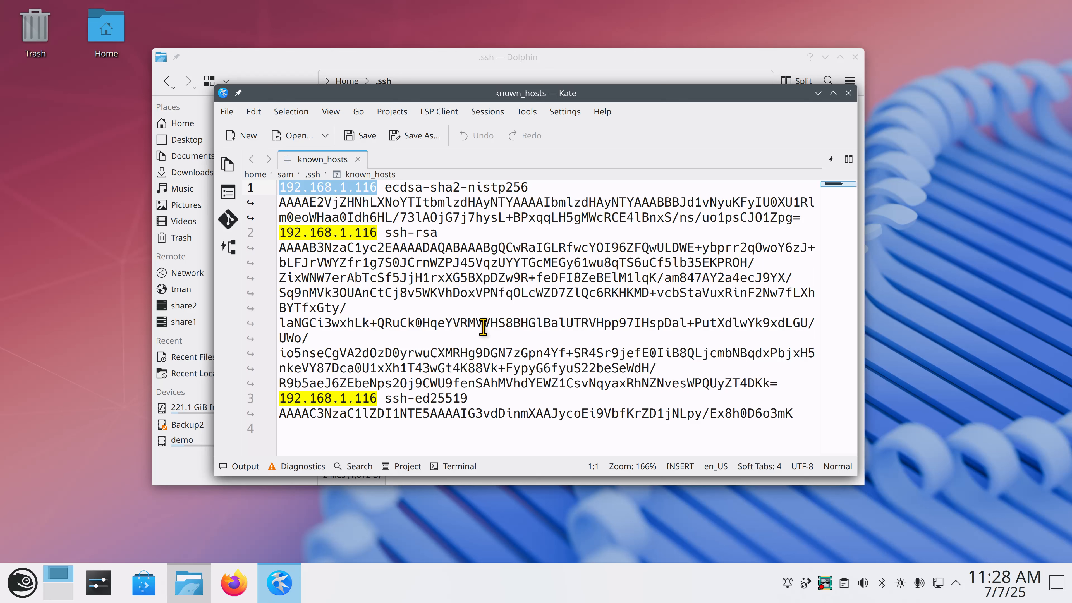
pyautogui.doubleClick(415, 397)
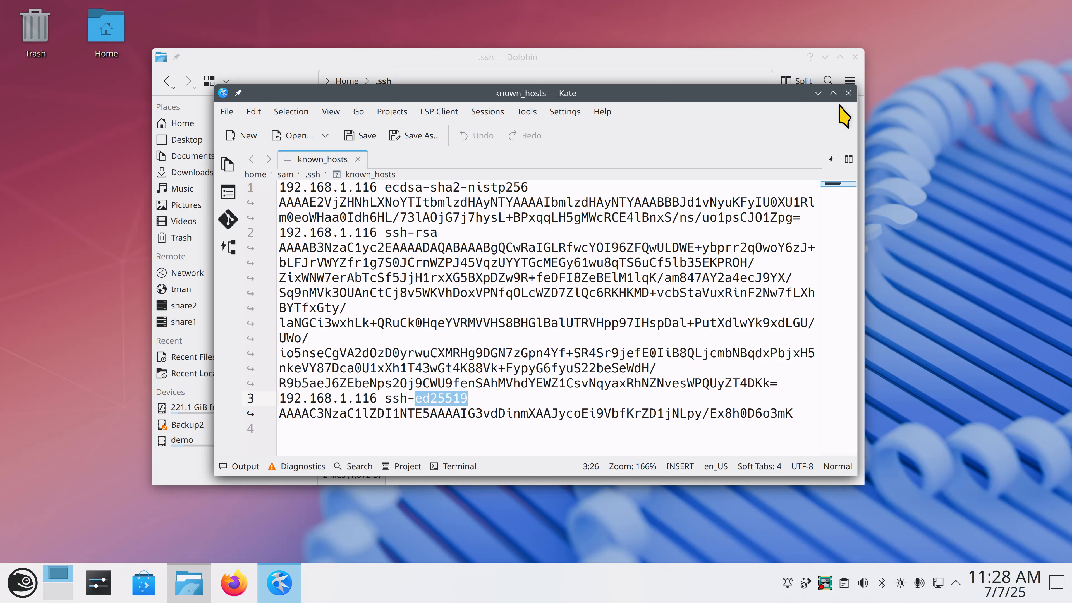
pyautogui.click(848, 93)
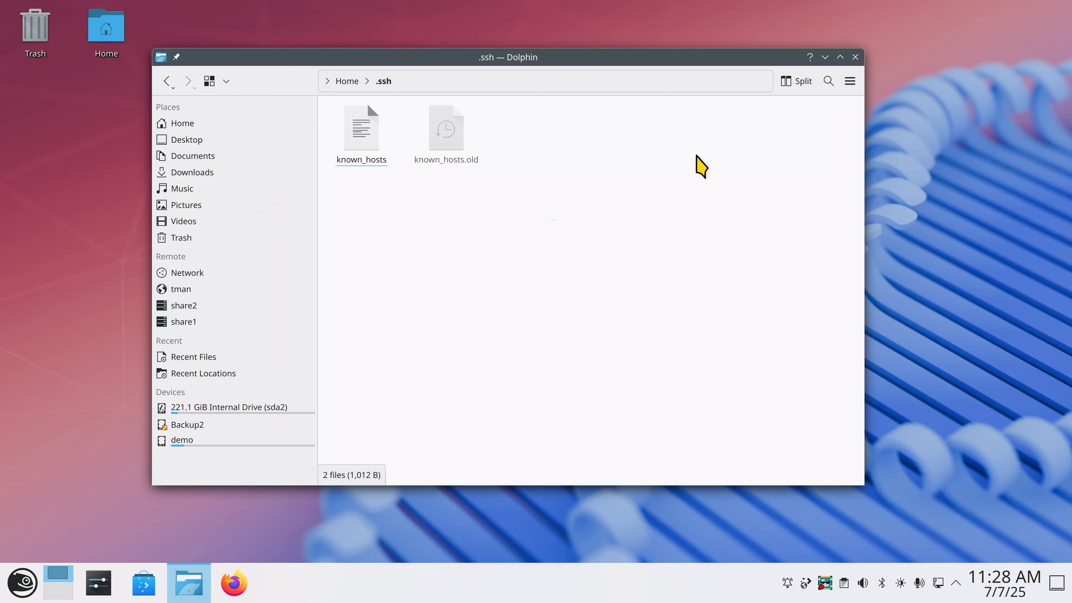
# Return to the Home folder, hide its hidden files, and move the Dolphin window higher on the desktop.
pyautogui.click(245, 126)
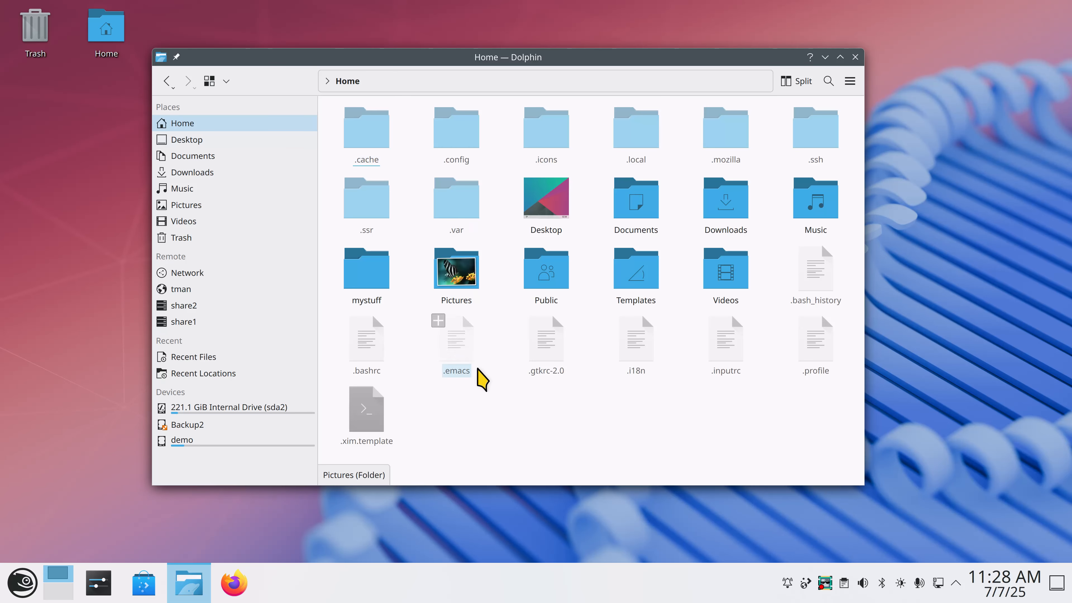
pyautogui.hotkey('ctrl', 'h')
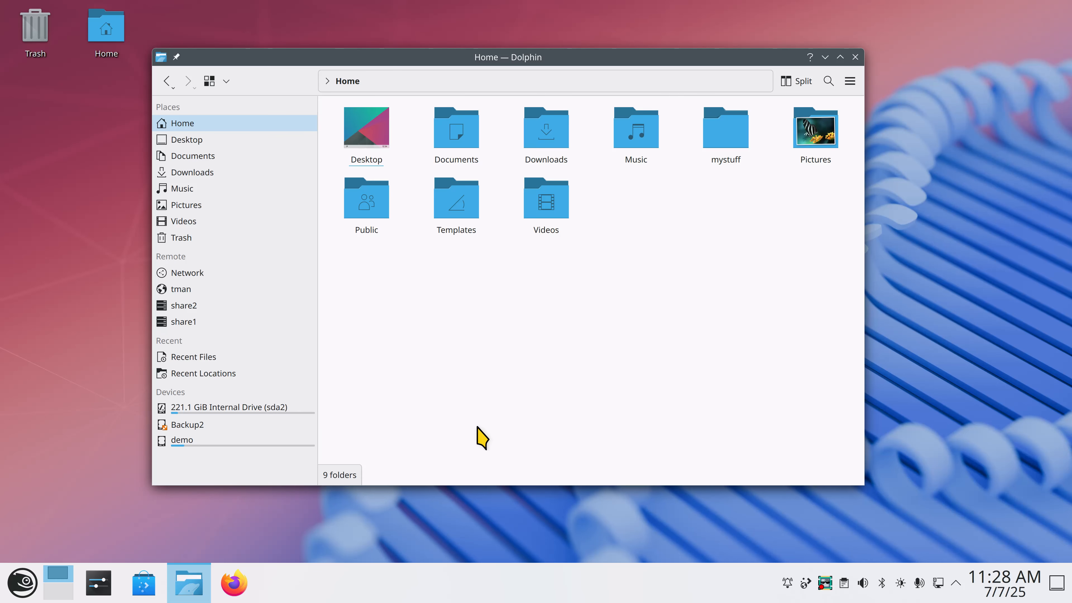
pyautogui.moveTo(620, 59); pyautogui.dragTo(620, 30)
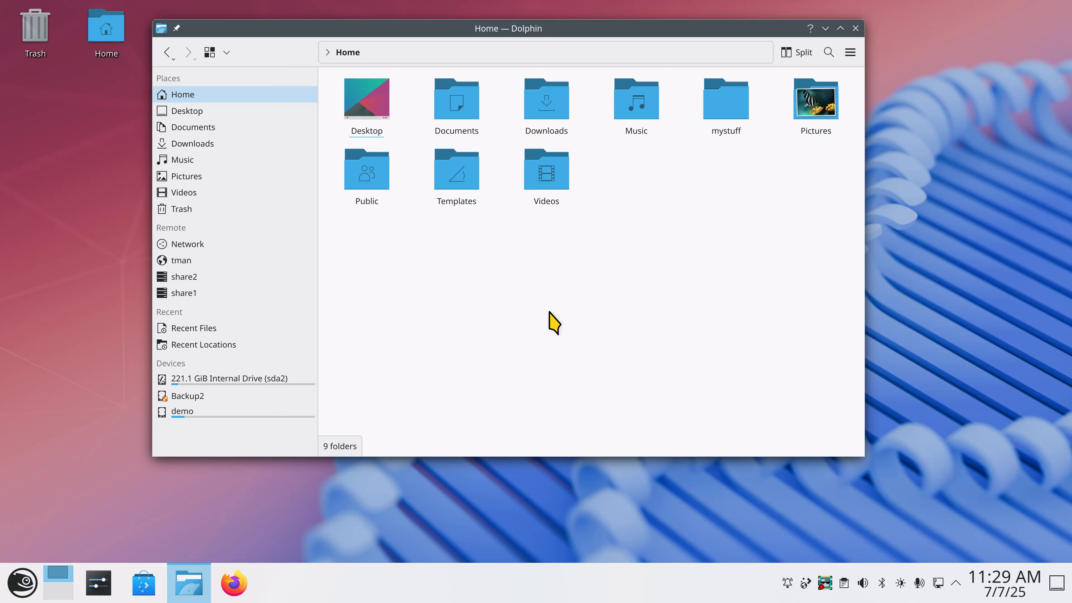
# Browse the remote places share1, share2 and tman, and examine the full location addresses of tman and share1.
pyautogui.click(206, 293)
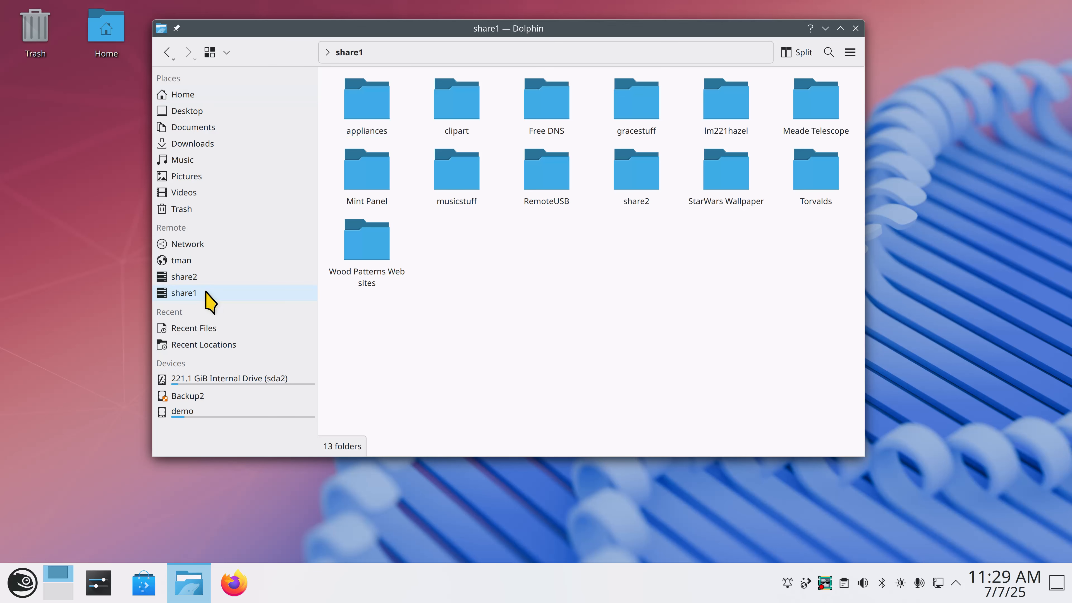
pyautogui.click(213, 278)
pyautogui.click(203, 264)
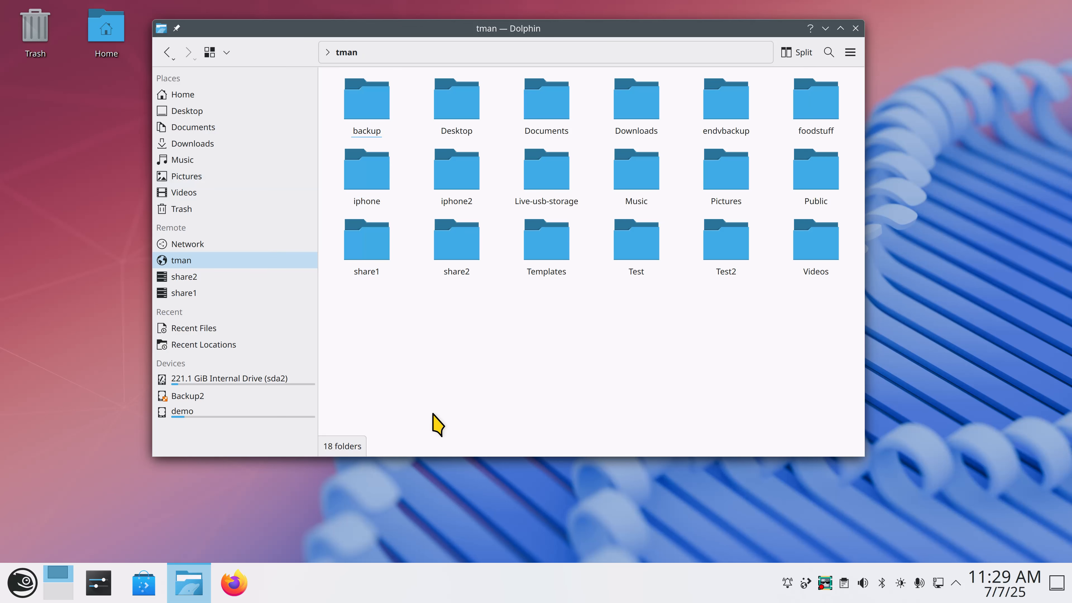
pyautogui.hotkey('ctrl', 'l')
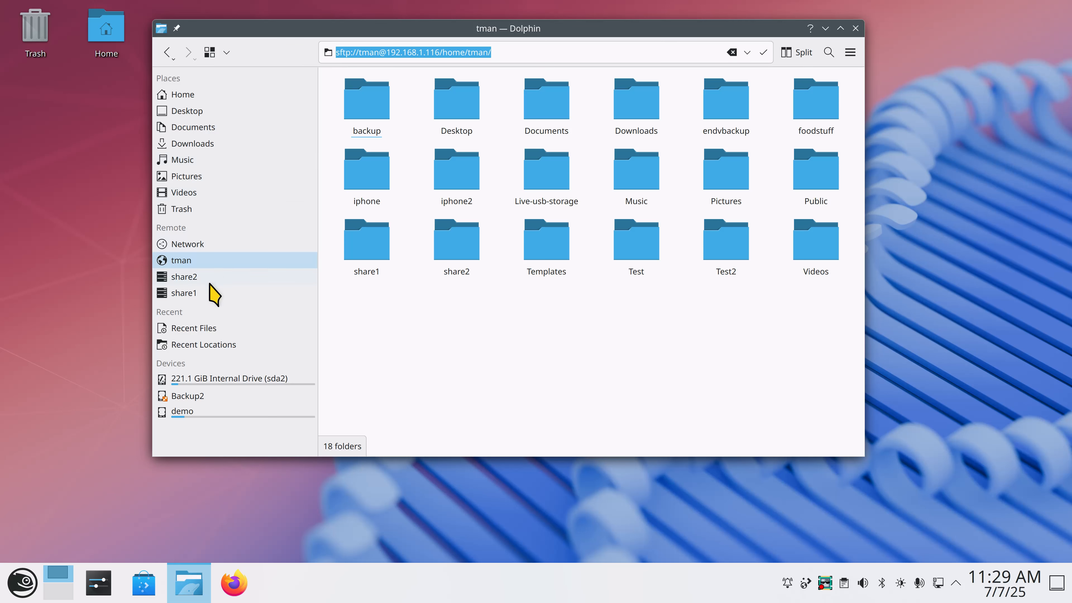
pyautogui.click(216, 292)
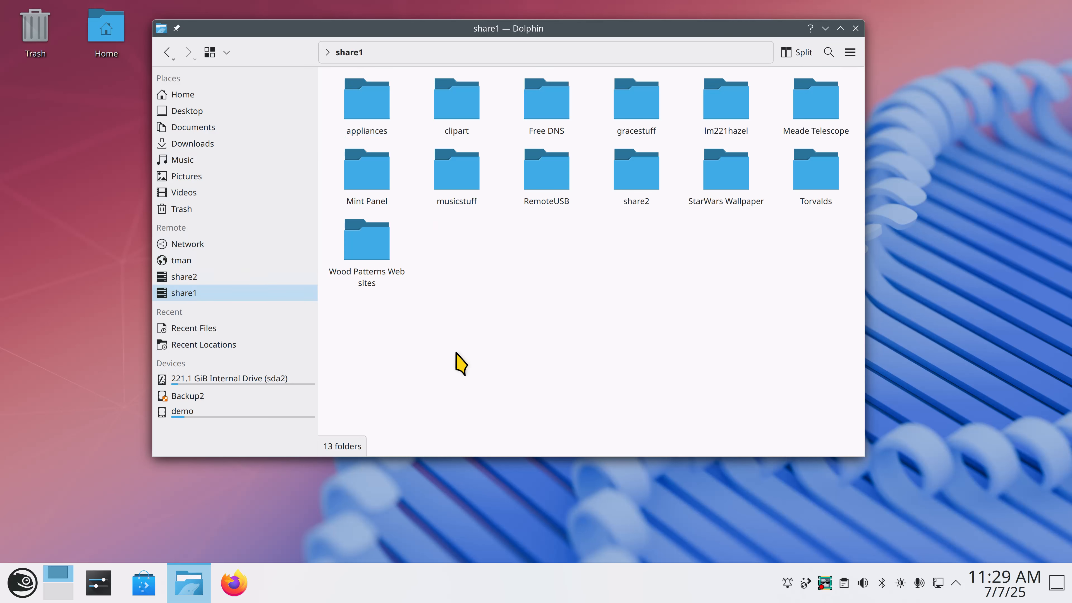
pyautogui.hotkey('ctrl', 'l')
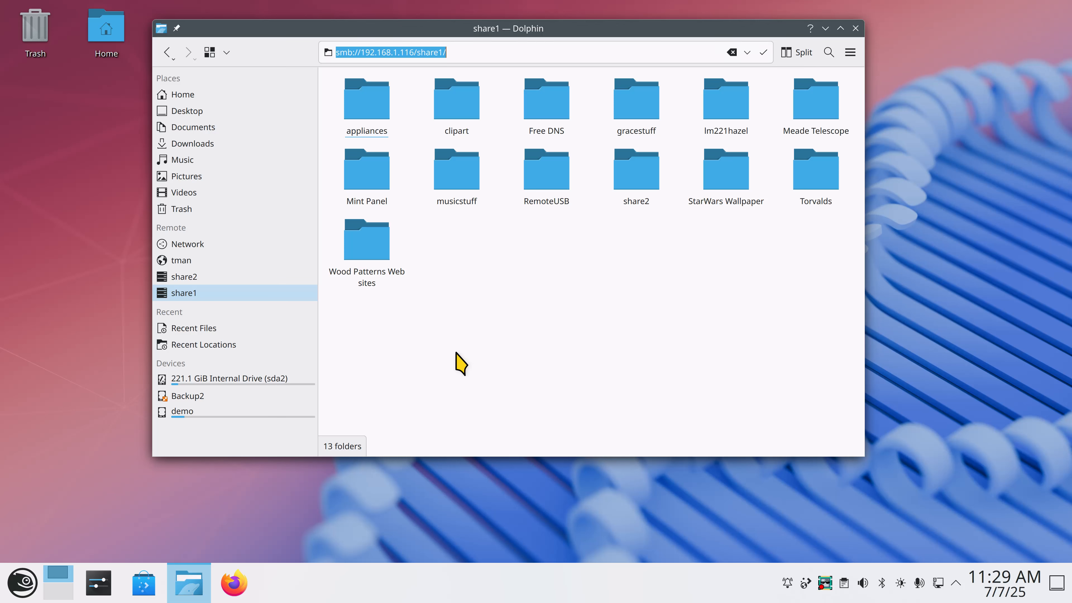
# Open the share2 remote location and remove its entry from Places.
pyautogui.click(222, 278)
pyautogui.rightClick(222, 277)
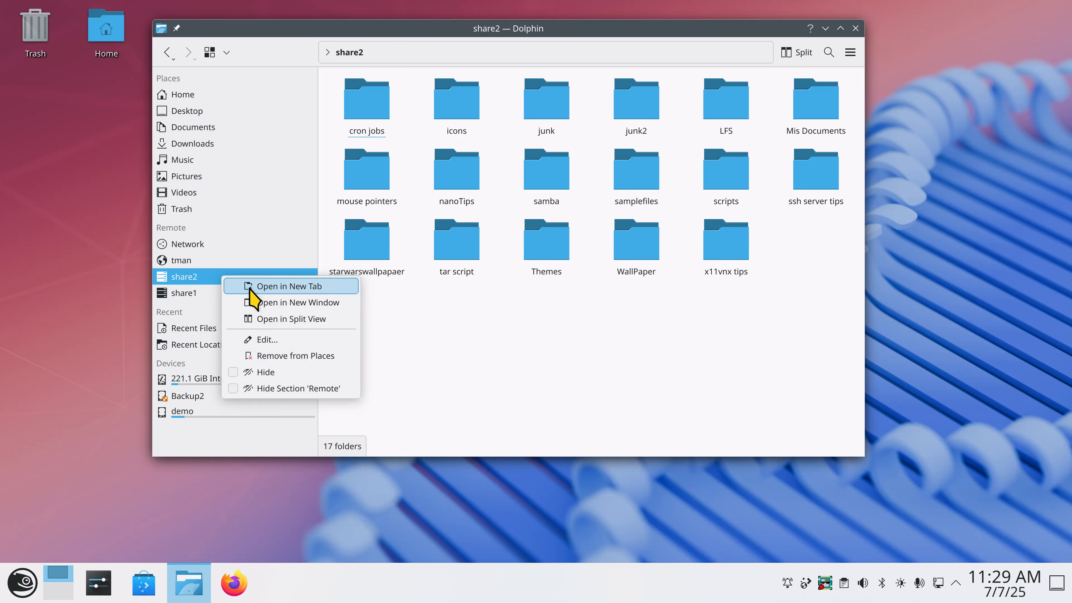
pyautogui.click(307, 356)
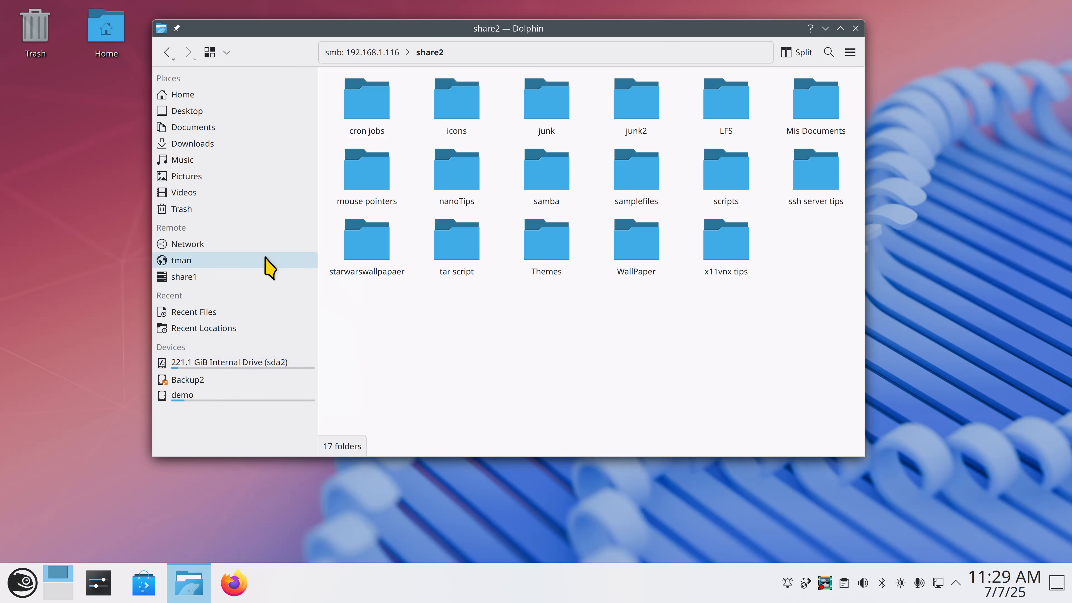
# Go to the Network location, enlarge its icons, and open Shared Folders (SMB).
pyautogui.click(222, 245)
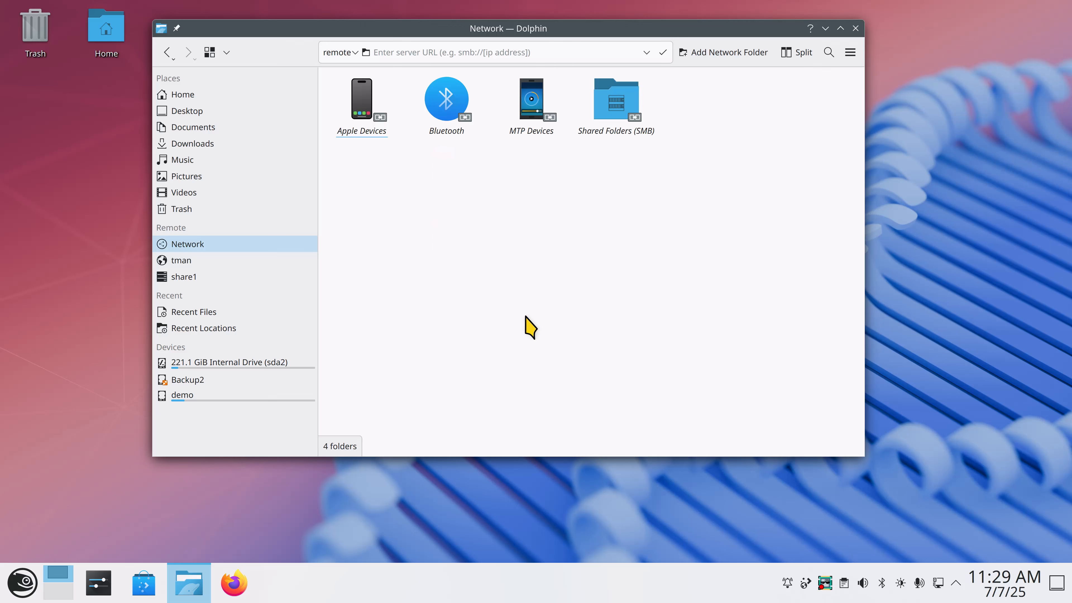
pyautogui.keyDown('ctrl'); pyautogui.scroll(3, 536, 321); pyautogui.keyUp('ctrl')
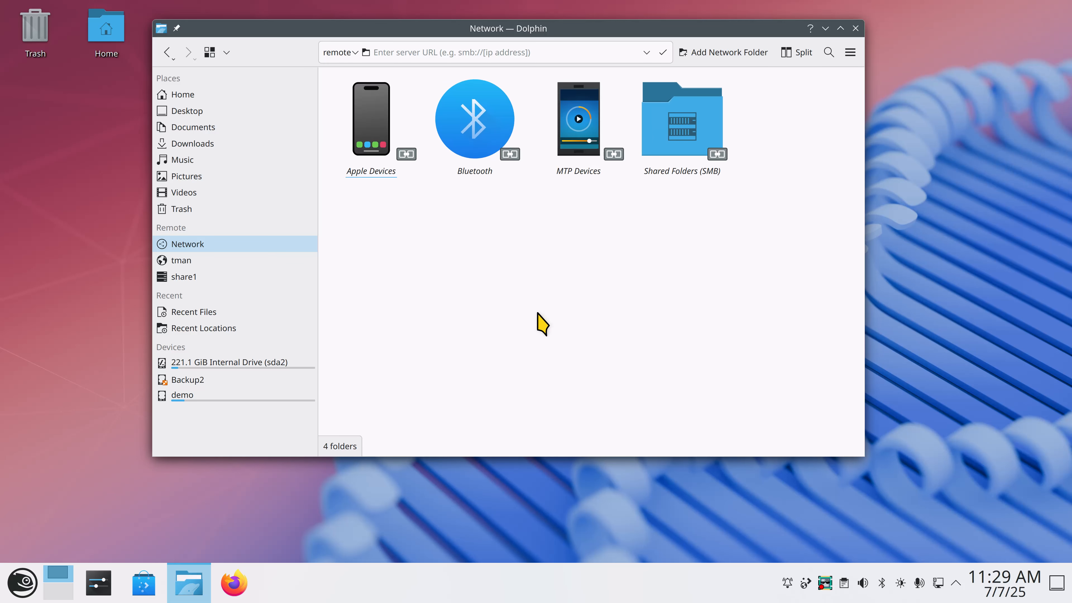
pyautogui.keyDown('ctrl'); pyautogui.scroll(-2, 543, 324); pyautogui.keyUp('ctrl')
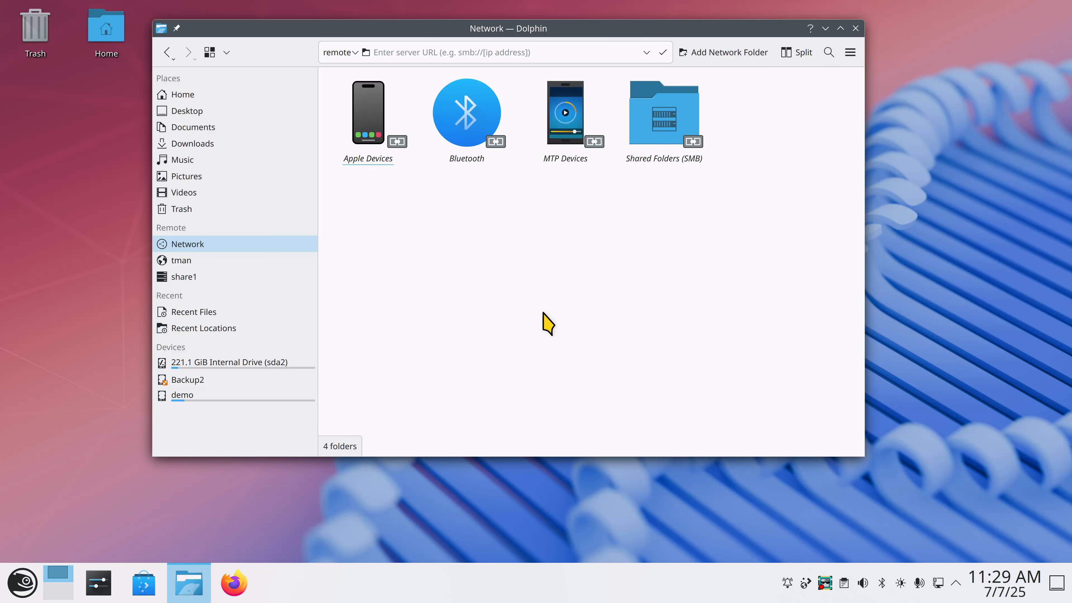
pyautogui.keyDown('ctrl'); pyautogui.scroll(2, 551, 326); pyautogui.keyUp('ctrl')
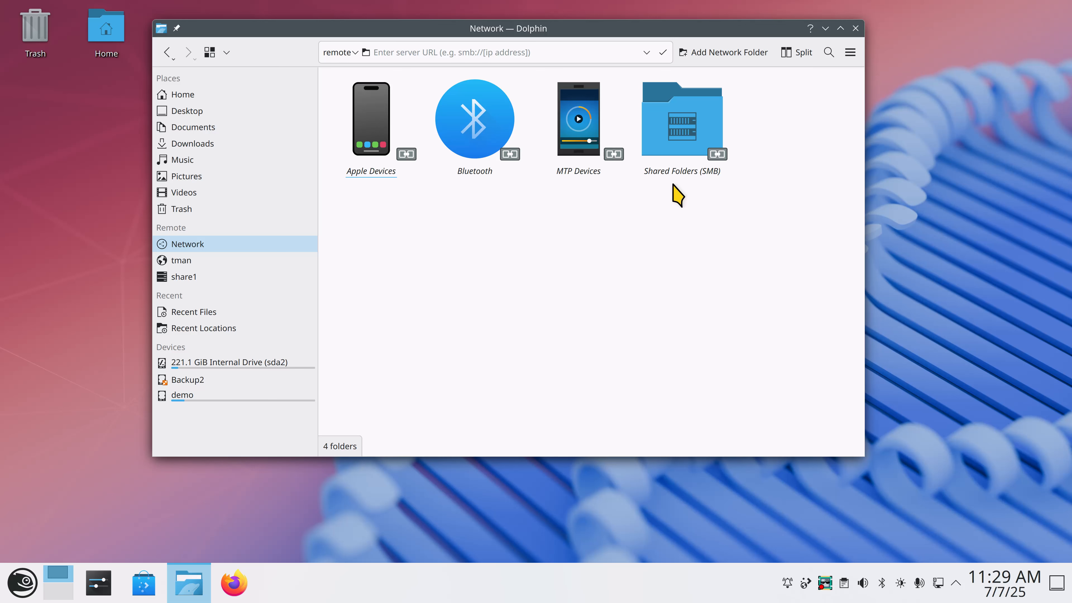
pyautogui.doubleClick(670, 146)
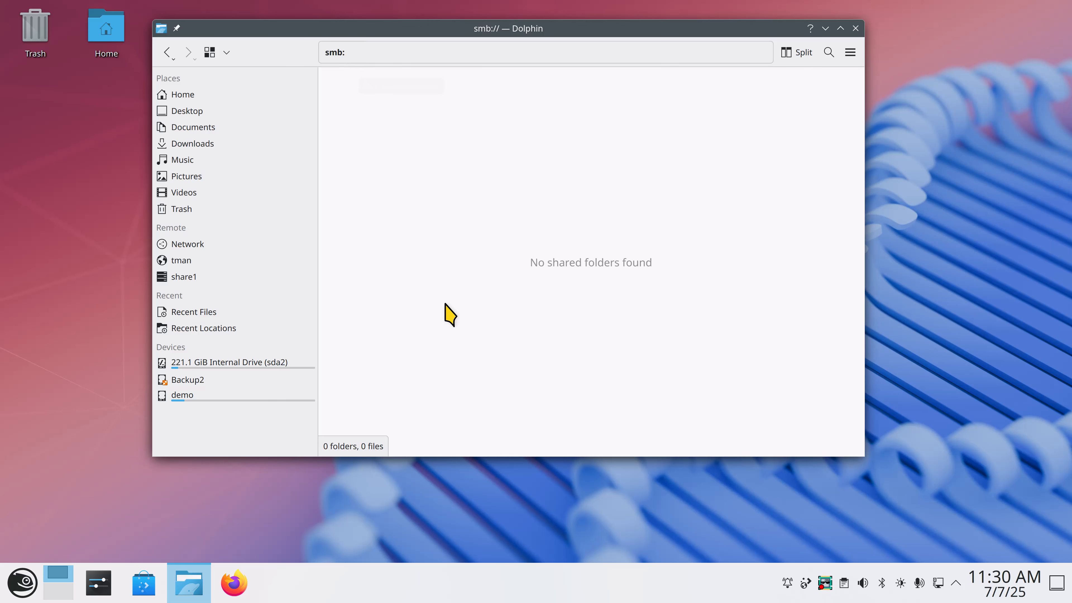
# Go to the Samba server address smb://192.168.1.116.
pyautogui.hotkey('ctrl', 'l')
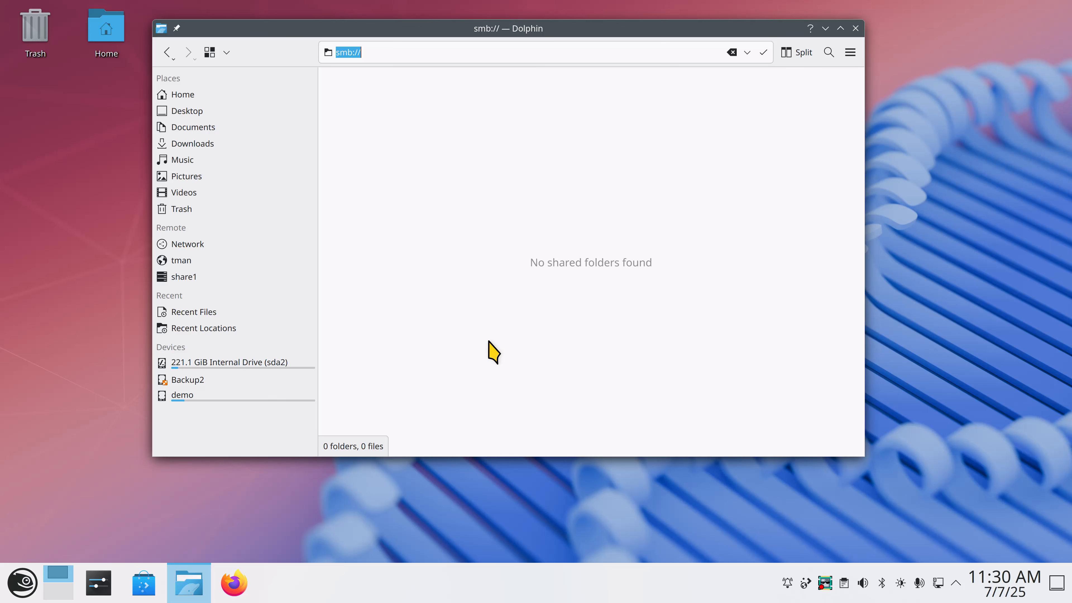
pyautogui.click(450, 118)
pyautogui.write('192.16')
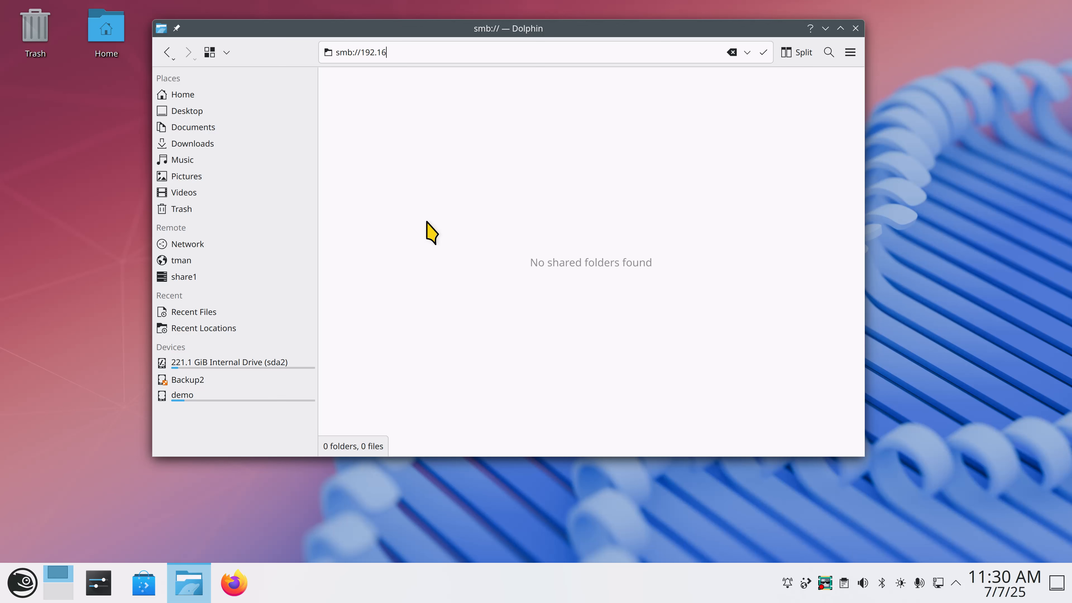
pyautogui.write('8.1.116')
pyautogui.press('Return')
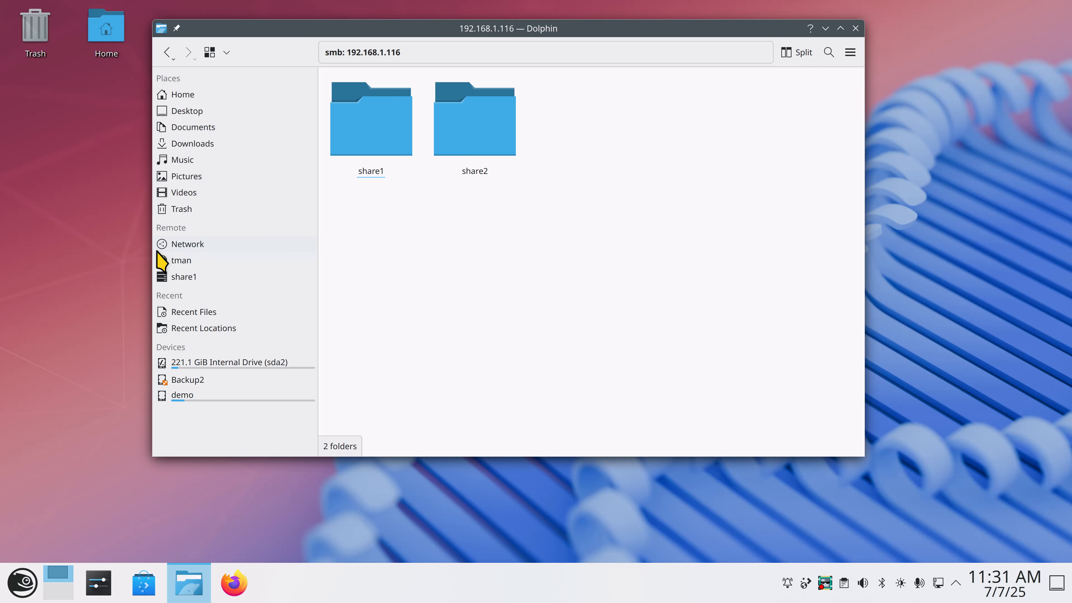
# Add the server's share2 folder to the Remote places between Network and tman.
pyautogui.click(455, 149)
pyautogui.moveTo(479, 132); pyautogui.dragTo(234, 255)
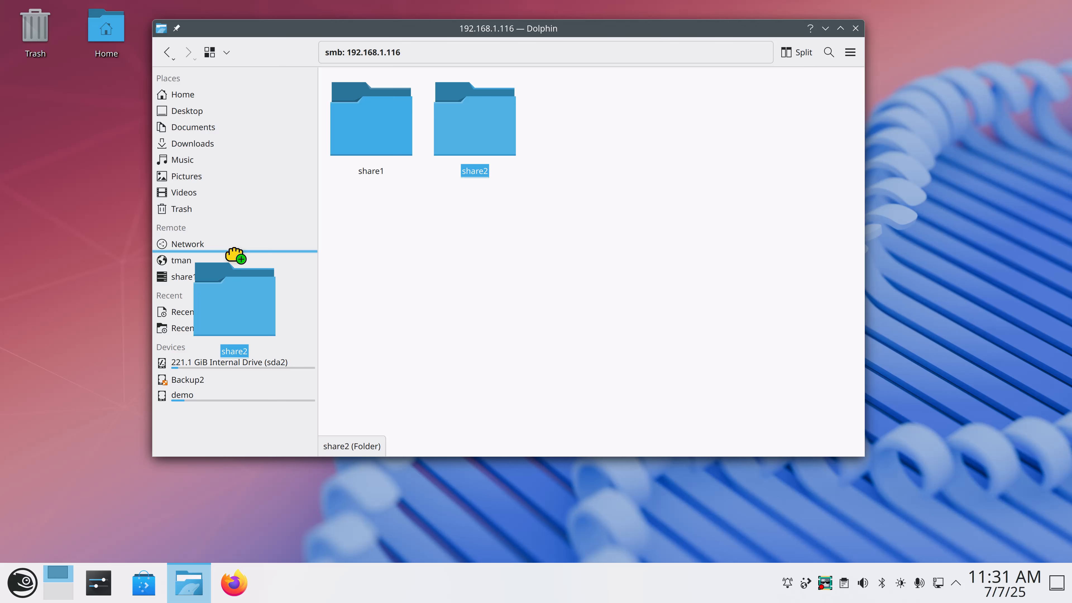
pyautogui.moveTo(235, 254); pyautogui.dragTo(235, 254)
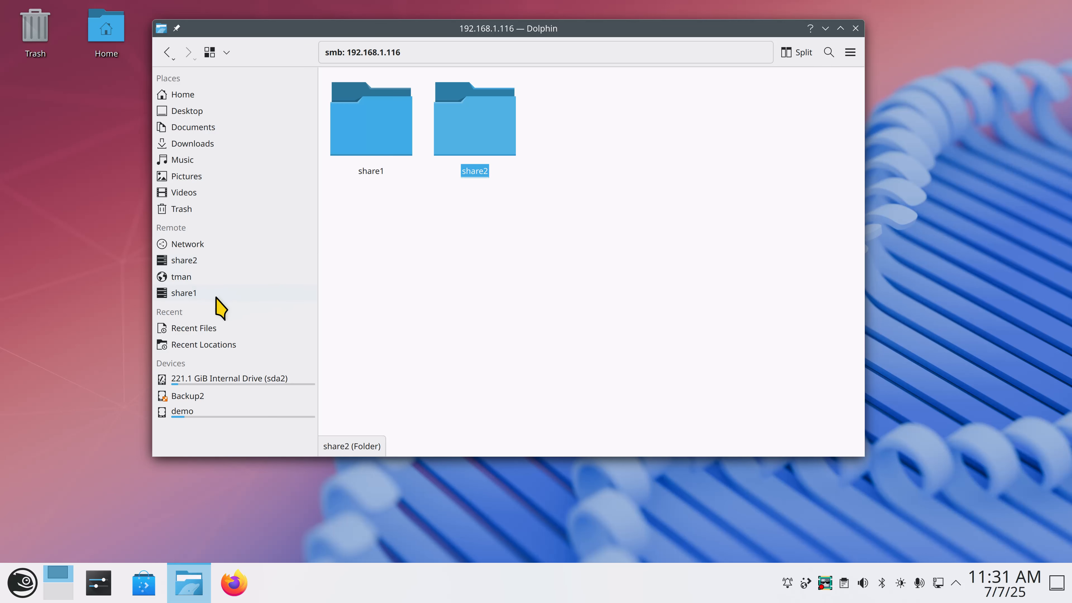
# Examine the folders in the share1 and tman remote places.
pyautogui.click(197, 293)
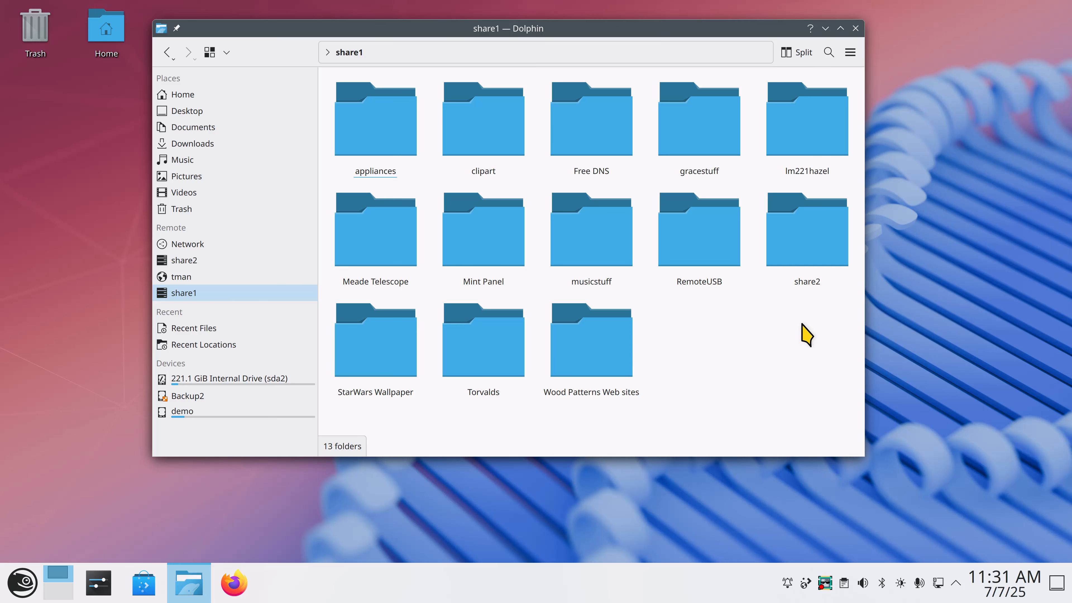
pyautogui.click(209, 278)
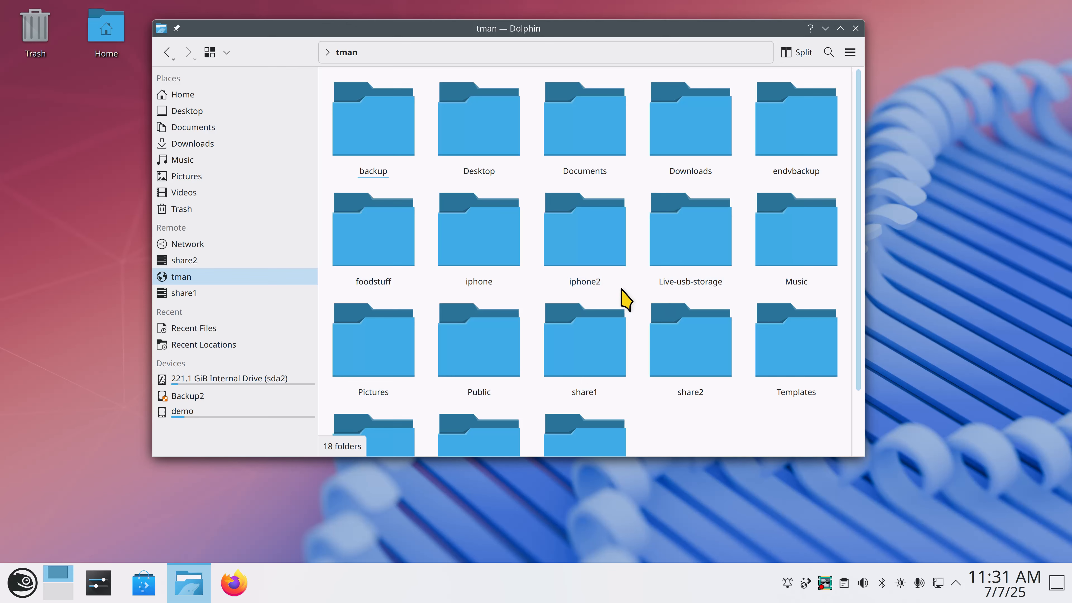
pyautogui.scroll(-2, 582, 242)
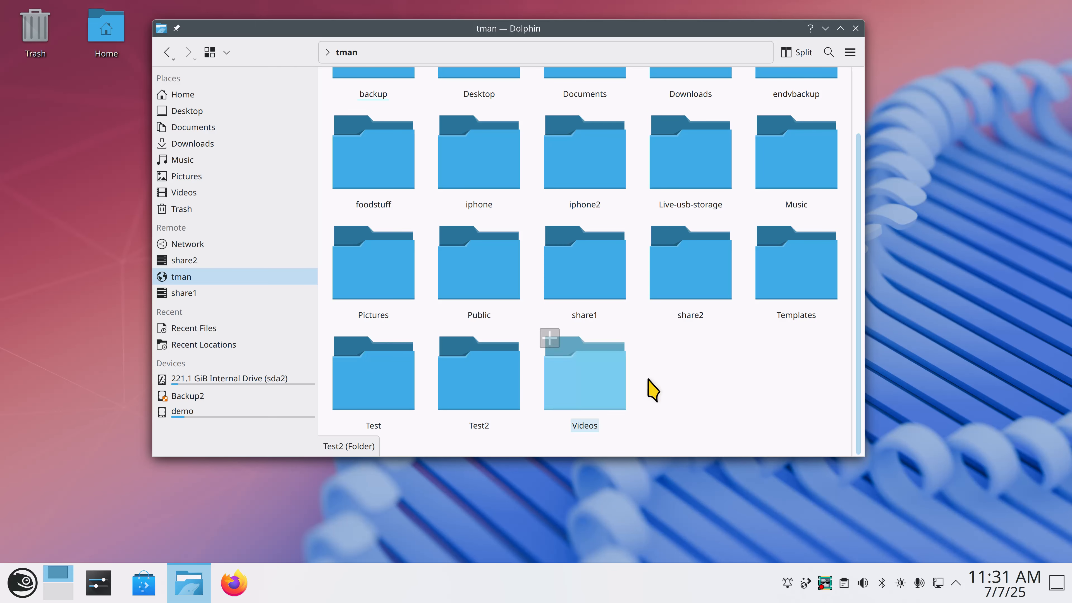
pyautogui.scroll(2, 565, 256)
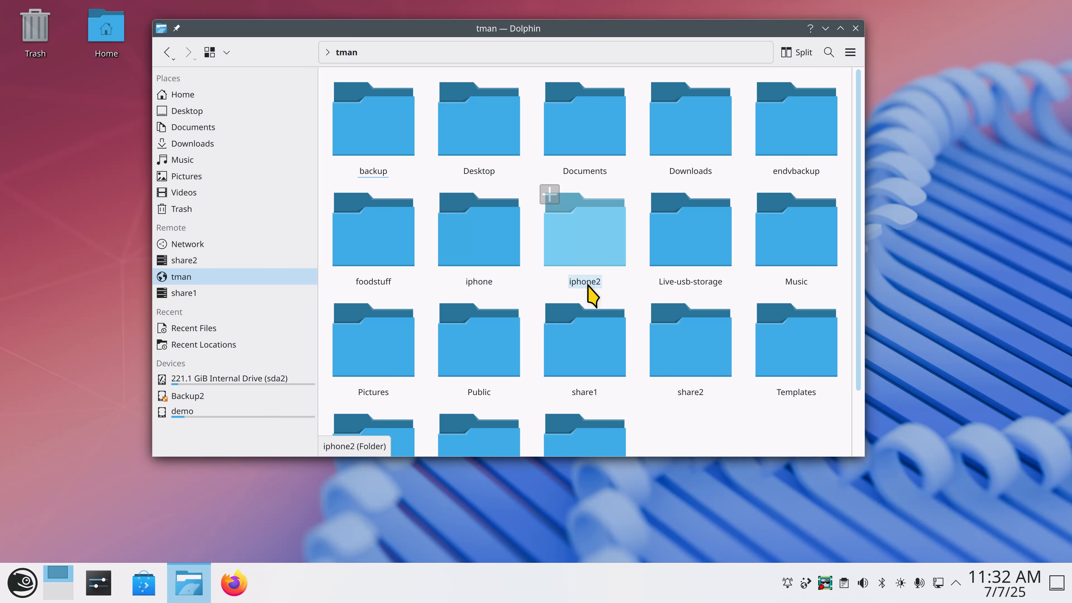
# Calculate the size of the iphone folder in its properties and close the dialog.
pyautogui.rightClick(468, 220)
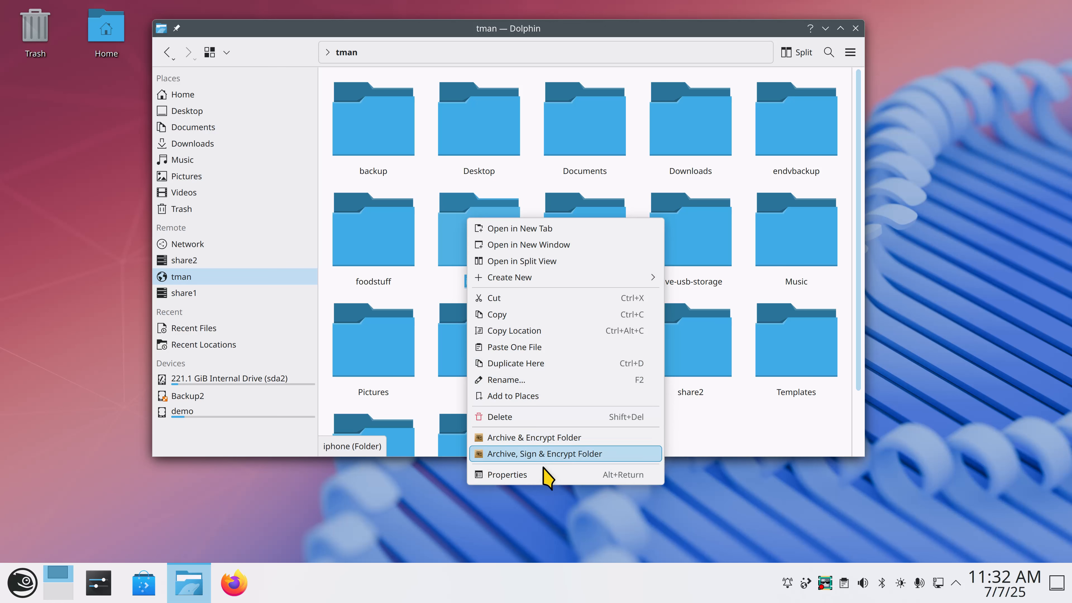
pyautogui.click(538, 474)
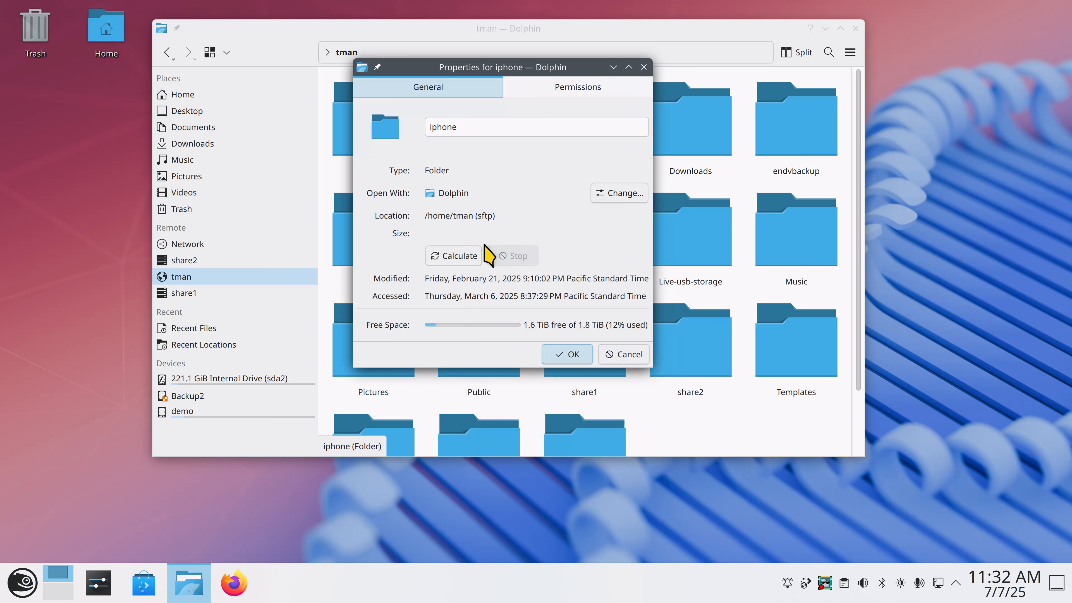
pyautogui.click(448, 256)
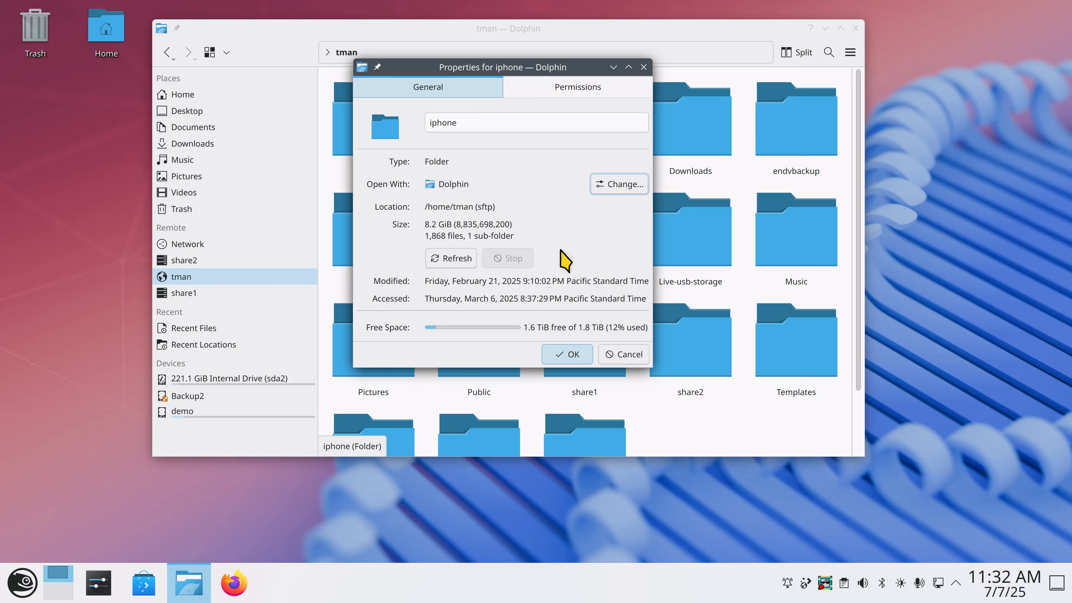
pyautogui.click(643, 67)
# Calculate the size of the iphone2 folder in its properties and dismiss the dialog.
pyautogui.rightClick(579, 229)
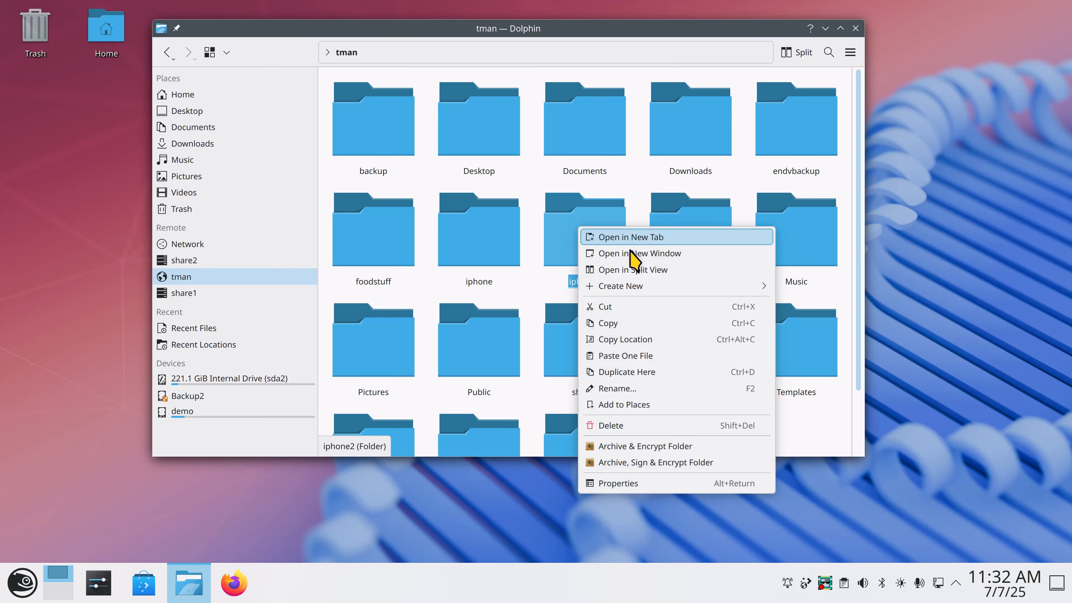
pyautogui.click(658, 483)
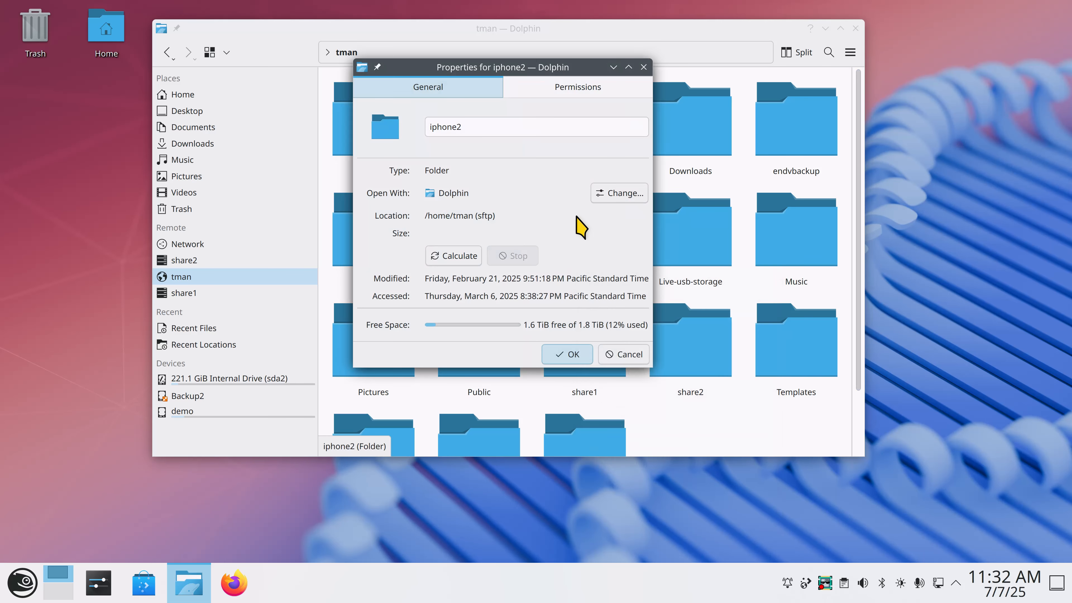
pyautogui.click(458, 255)
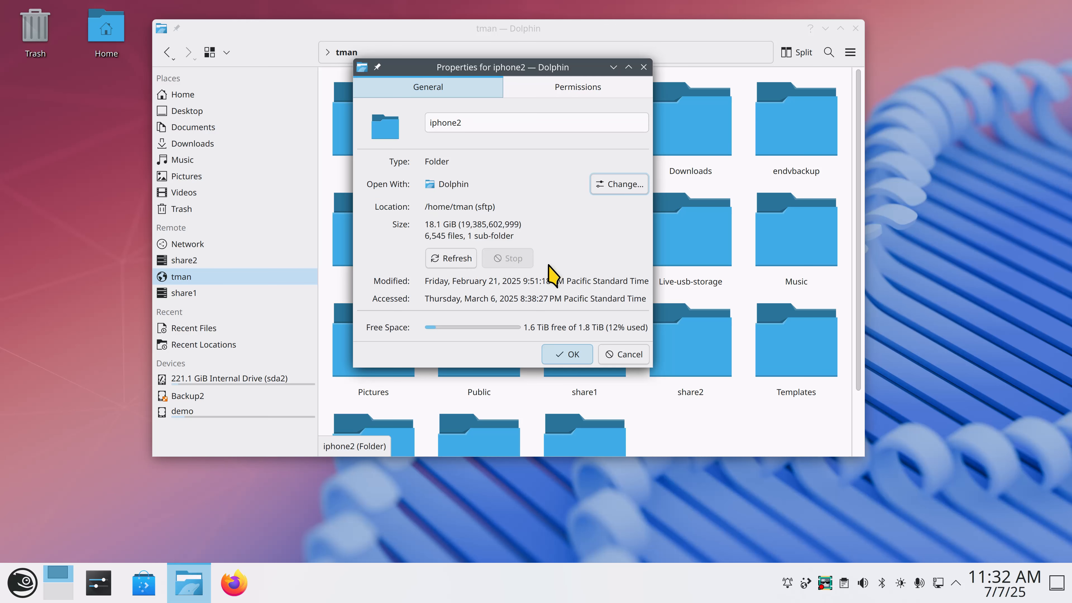
pyautogui.click(629, 355)
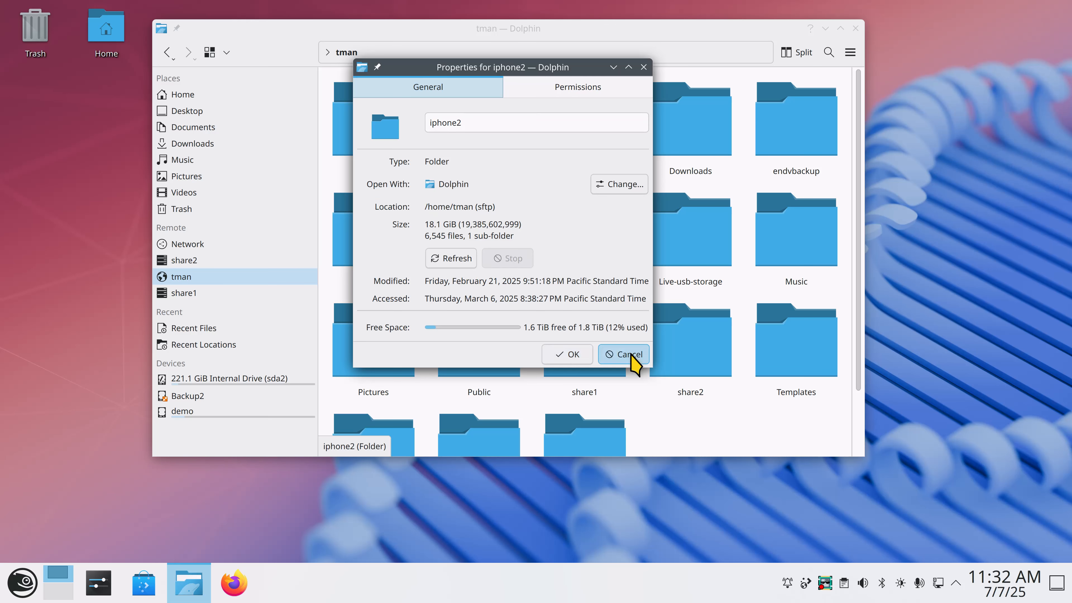
# Look inside the backup folder of the remote tman location and return to the Home folder.
pyautogui.click(636, 279)
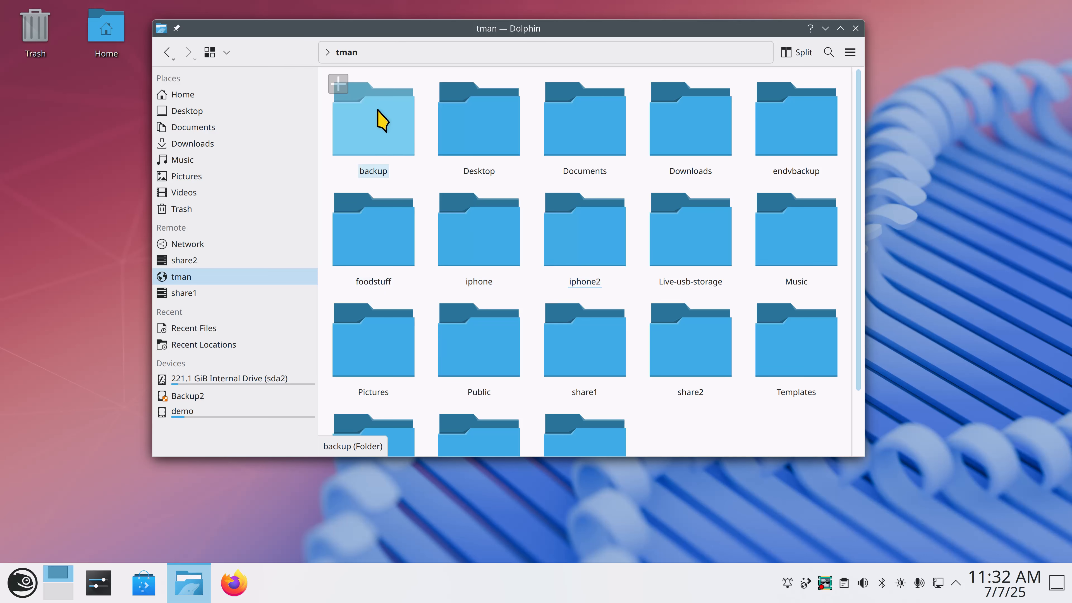
pyautogui.doubleClick(378, 122)
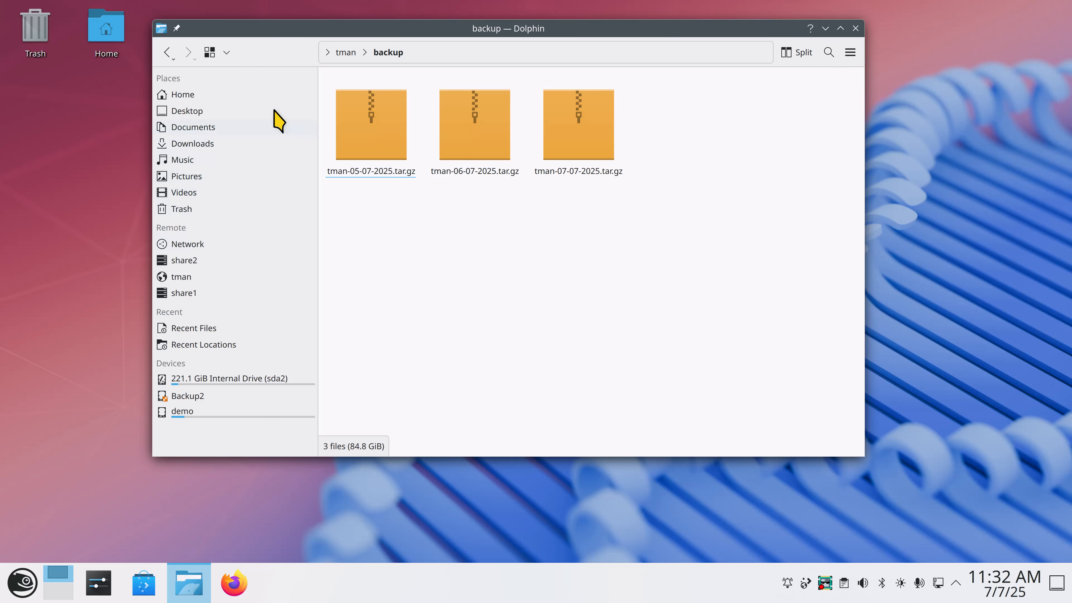
pyautogui.click(202, 95)
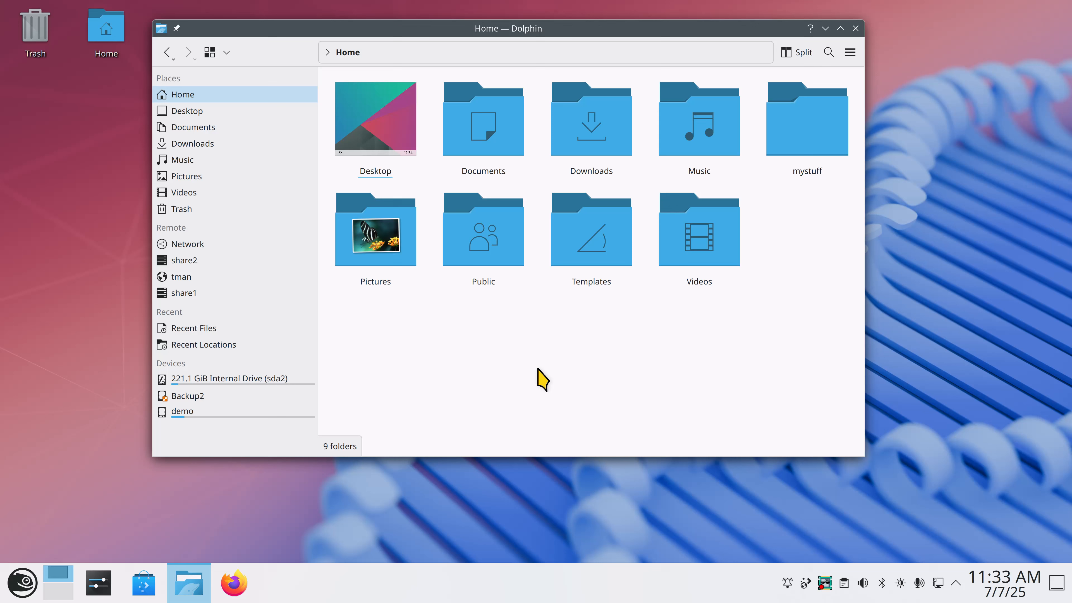
pyautogui.hotkey('ctrl', 'l')
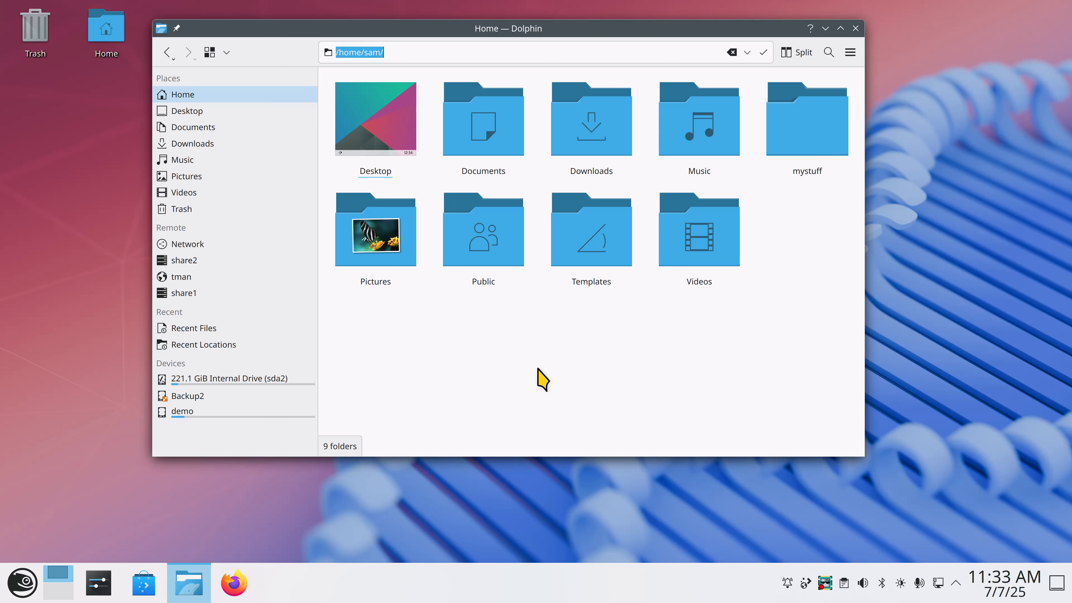
pyautogui.write('sftp')
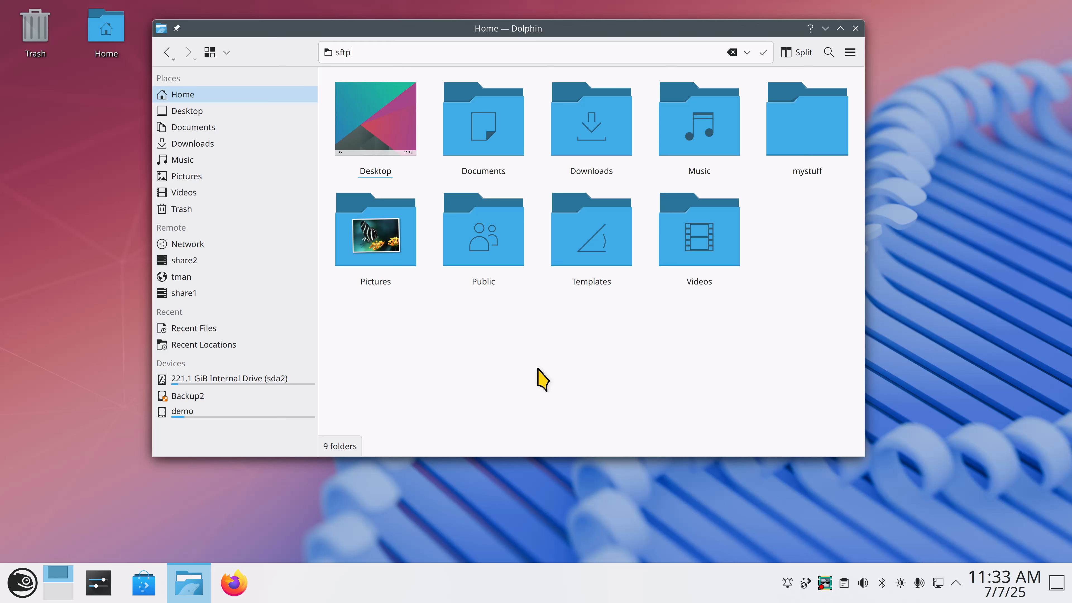
pyautogui.write('://')
pyautogui.write('tman@')
pyautogui.write('mx99.local')
pyautogui.press('Return')
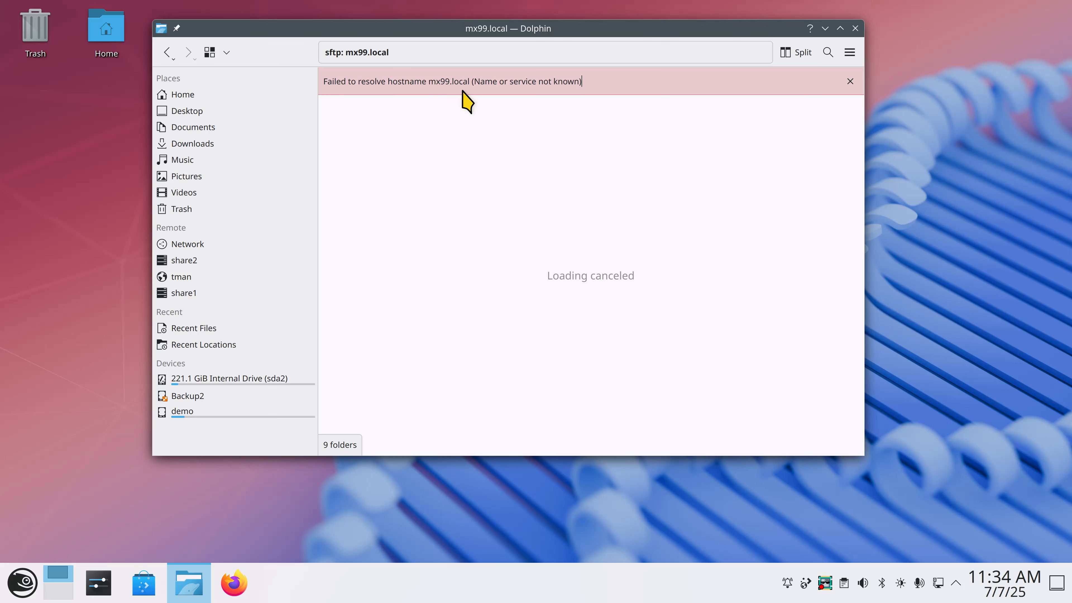
# Replace the hostname mx99.local in the SFTP address with 192.168.1.116 and connect.
pyautogui.click(418, 46)
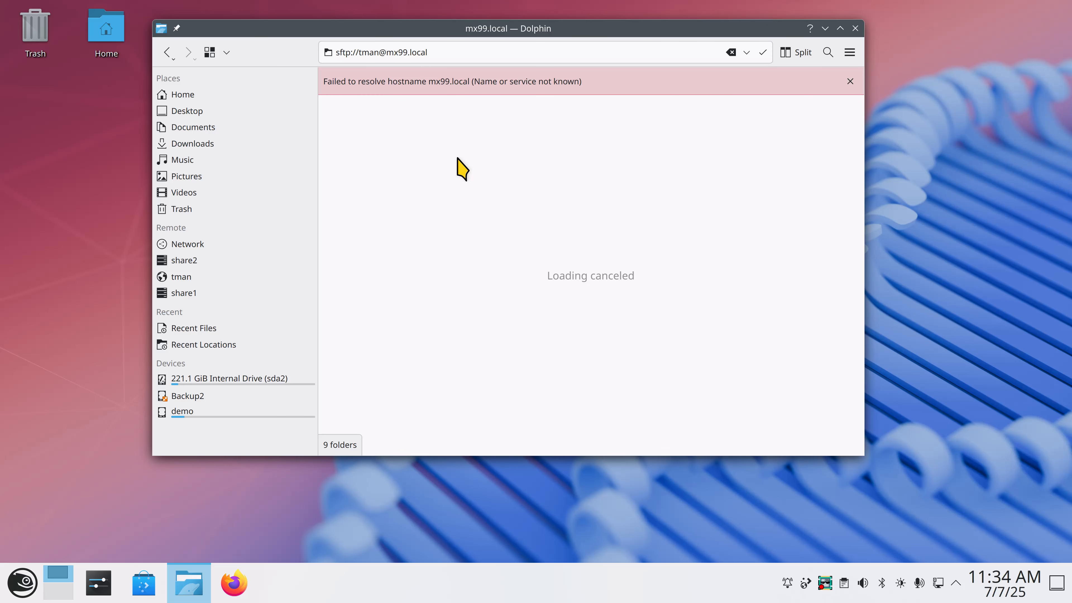
pyautogui.press('BackSpace')
pyautogui.press('BackSpace')
pyautogui.press('BackSpace')
pyautogui.press('BackSpace')
pyautogui.press('BackSpace')
pyautogui.press('BackSpace')
pyautogui.press('BackSpace')
pyautogui.press('BackSpace')
pyautogui.press('BackSpace')
pyautogui.press('BackSpace')
pyautogui.write('192.168.1.116')
pyautogui.press('Return')
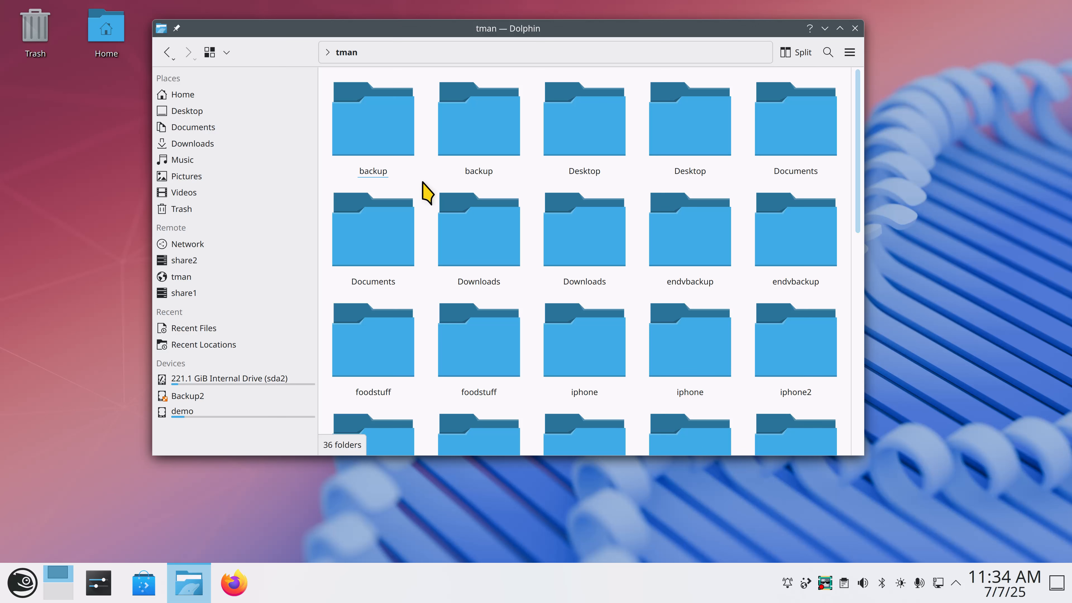
# Add the open SFTP tman folder to the Remote places directly below Network and remove the older tman entry.
pyautogui.hotkey('ctrl', 'l')
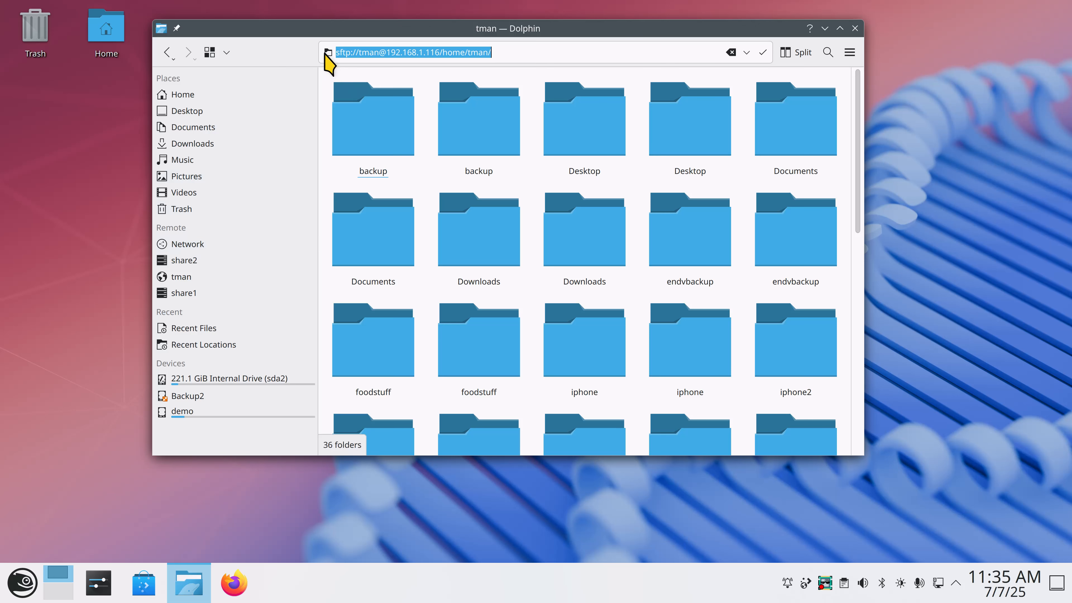
pyautogui.moveTo(328, 52); pyautogui.dragTo(200, 254)
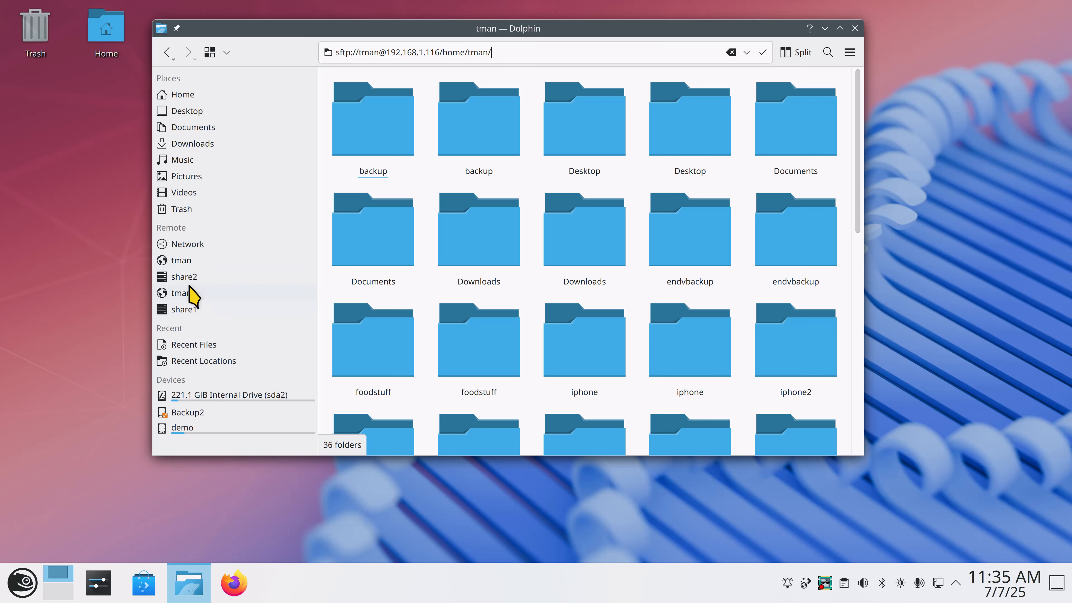
pyautogui.rightClick(193, 294)
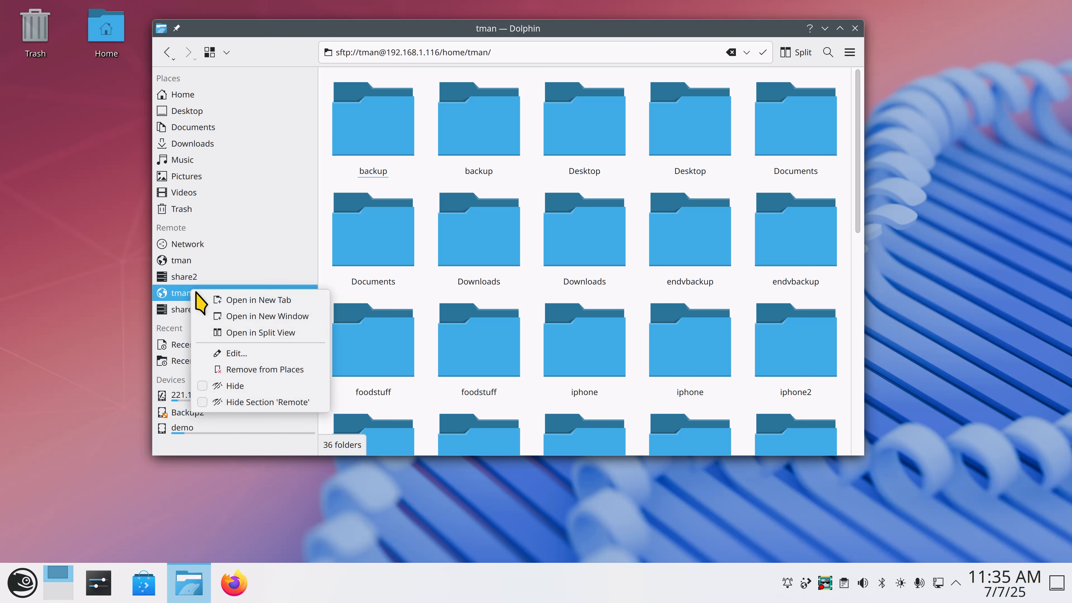
pyautogui.click(274, 370)
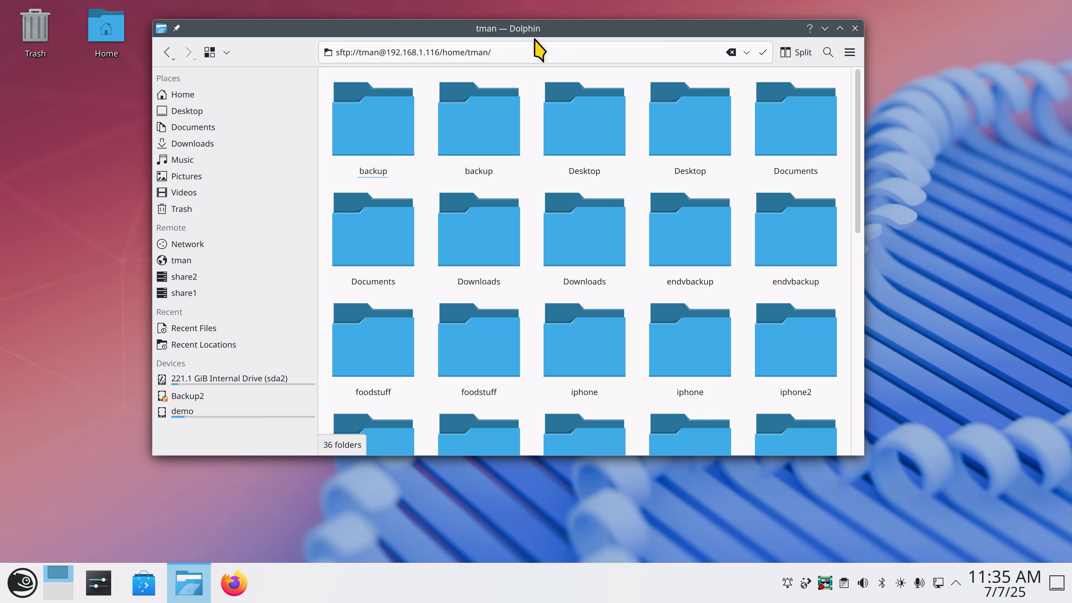
# Switch the file manager window between its maximized and restored sizes, leaving it maximized.
pyautogui.doubleClick(596, 30)
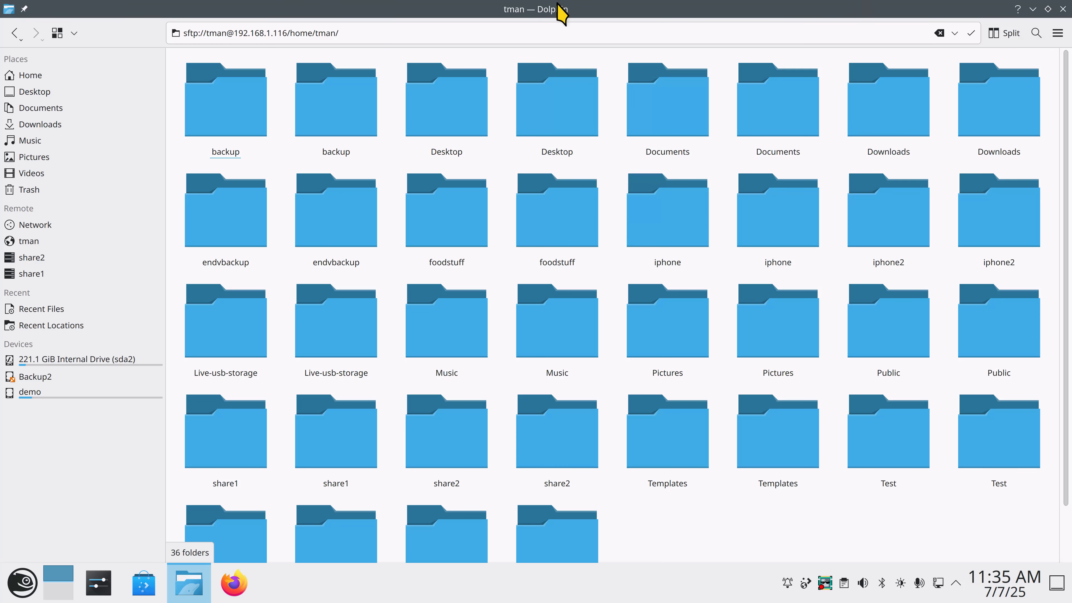
pyautogui.moveTo(562, 12); pyautogui.dragTo(551, 48)
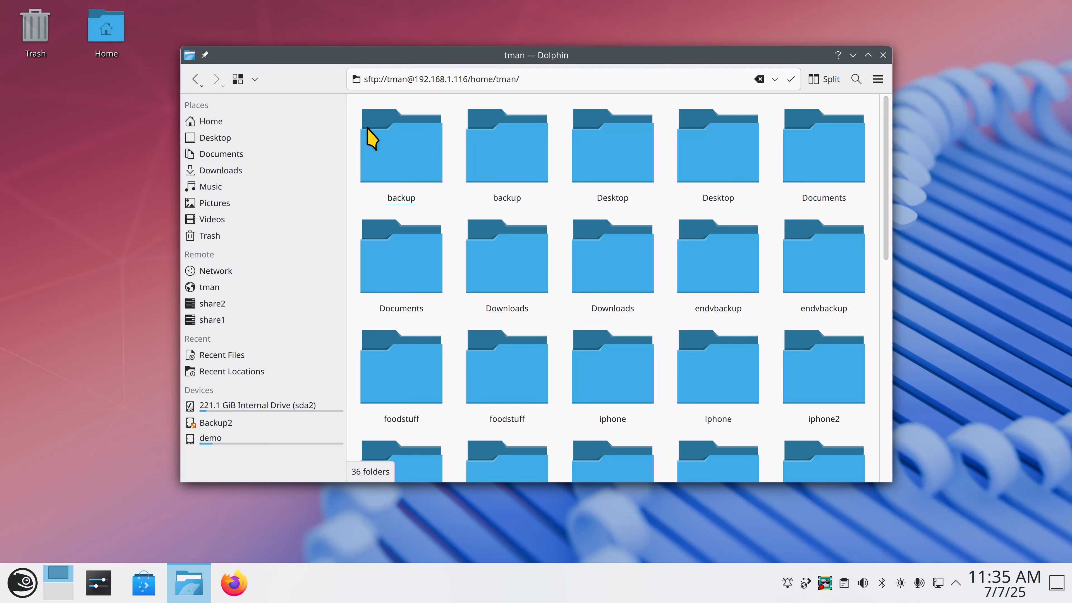
pyautogui.doubleClick(551, 59)
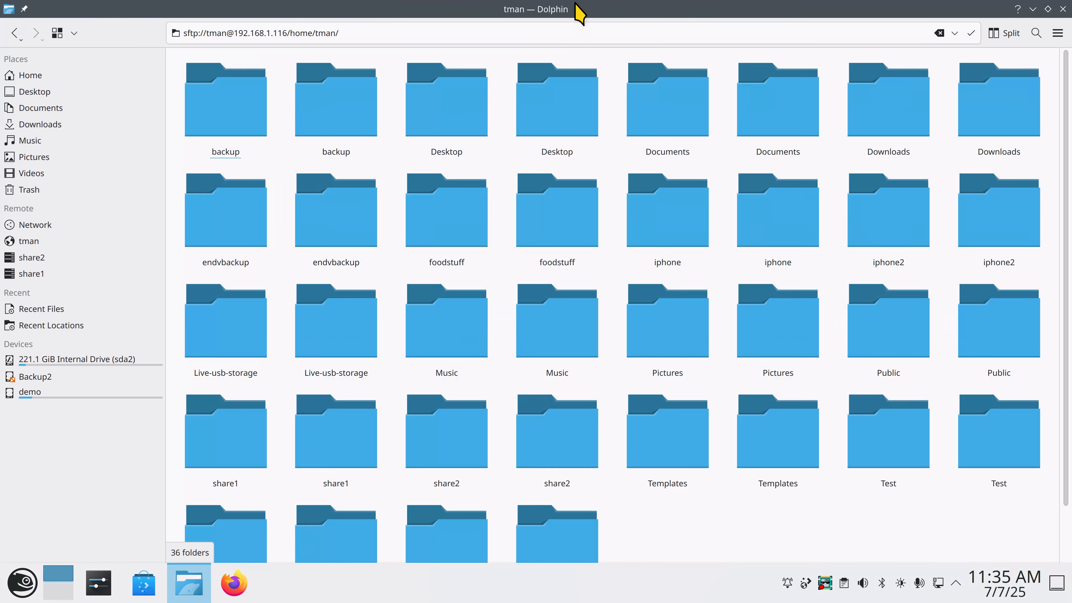
pyautogui.doubleClick(577, 10)
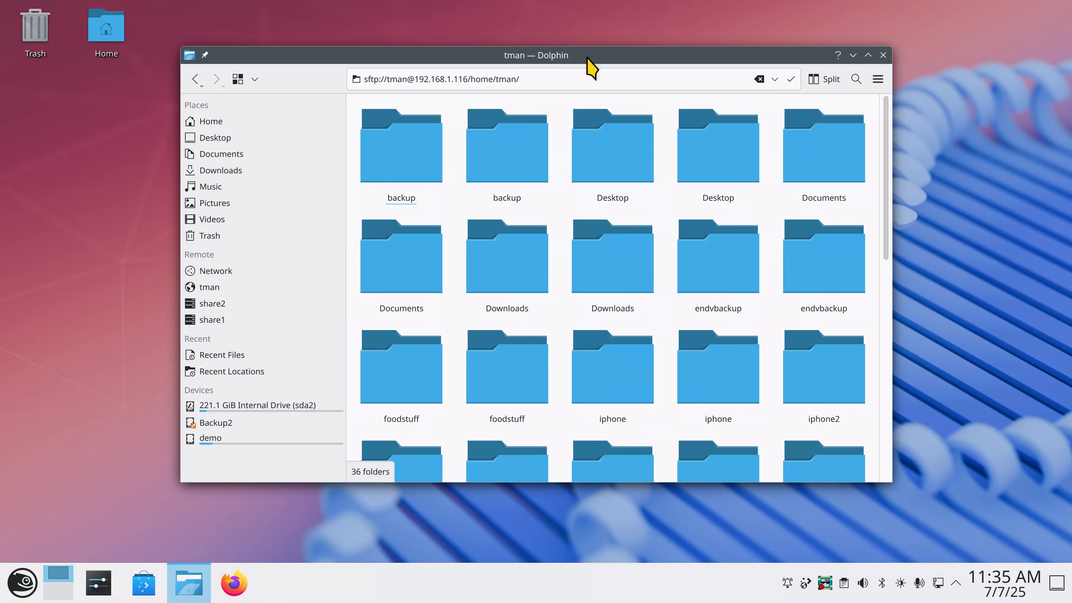
pyautogui.doubleClick(588, 57)
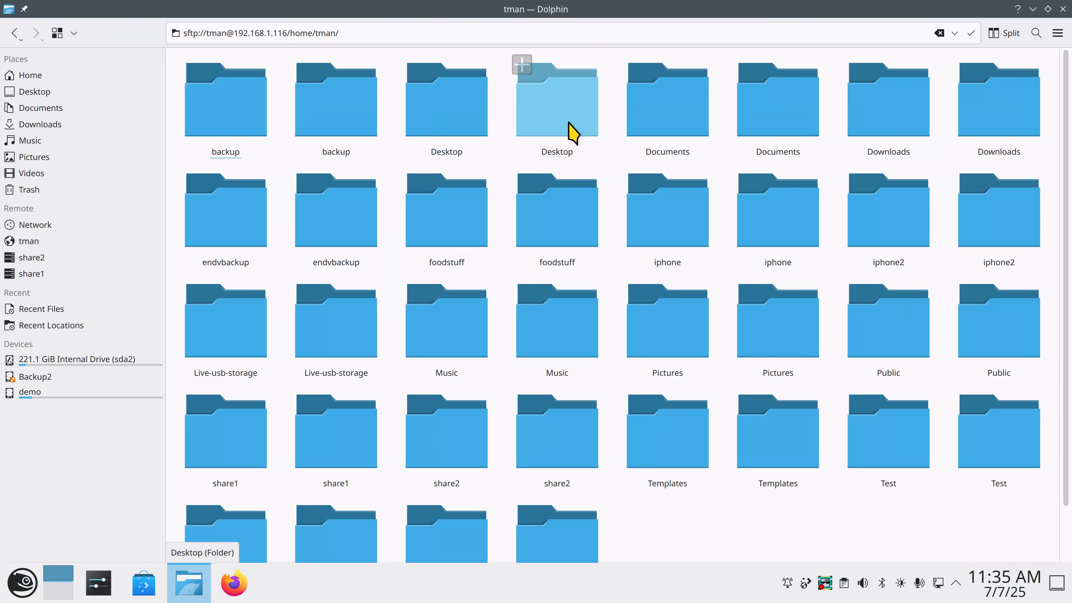
# Split the view into two panes, keeping tman in one and showing the Home folder in the other.
pyautogui.press('F3')
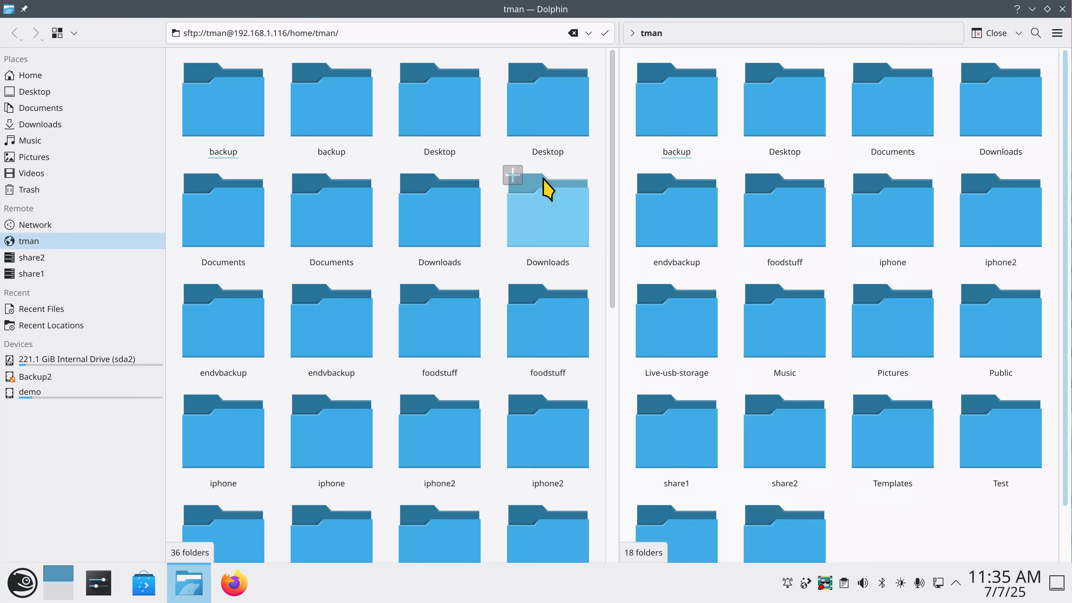
pyautogui.click(387, 163)
pyautogui.click(74, 75)
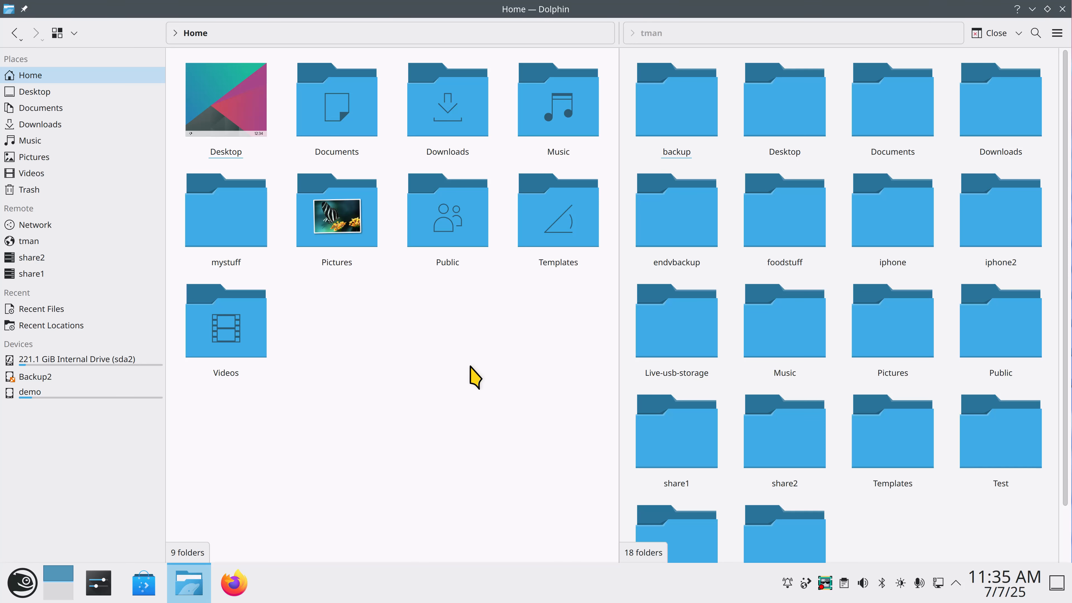
# Reduce the folder icon size in both the Home pane and the tman pane.
pyautogui.scroll(-2, 475, 374)
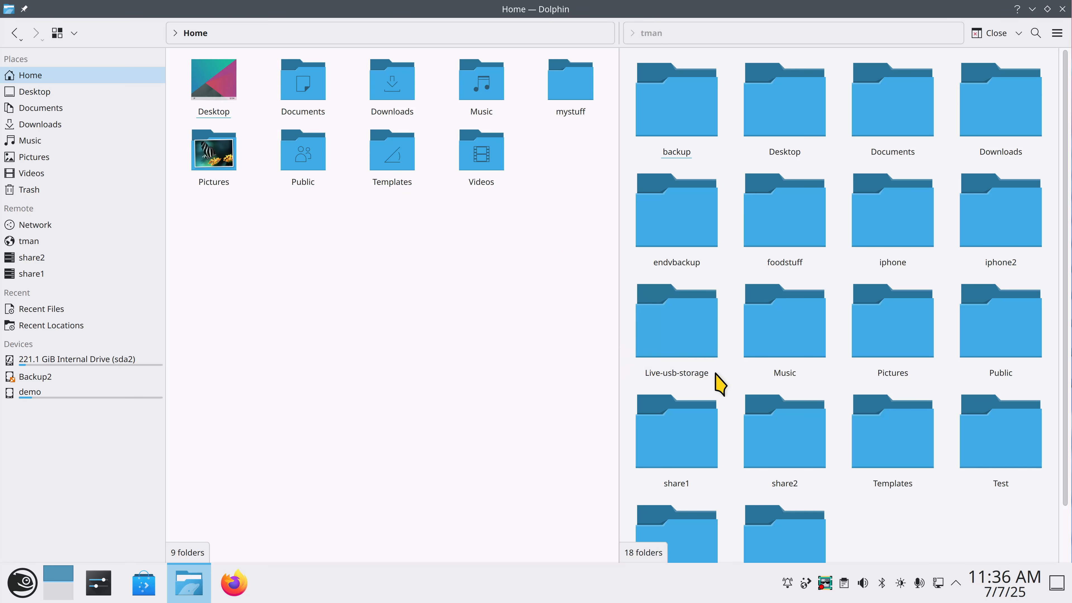
pyautogui.scroll(1, 717, 382)
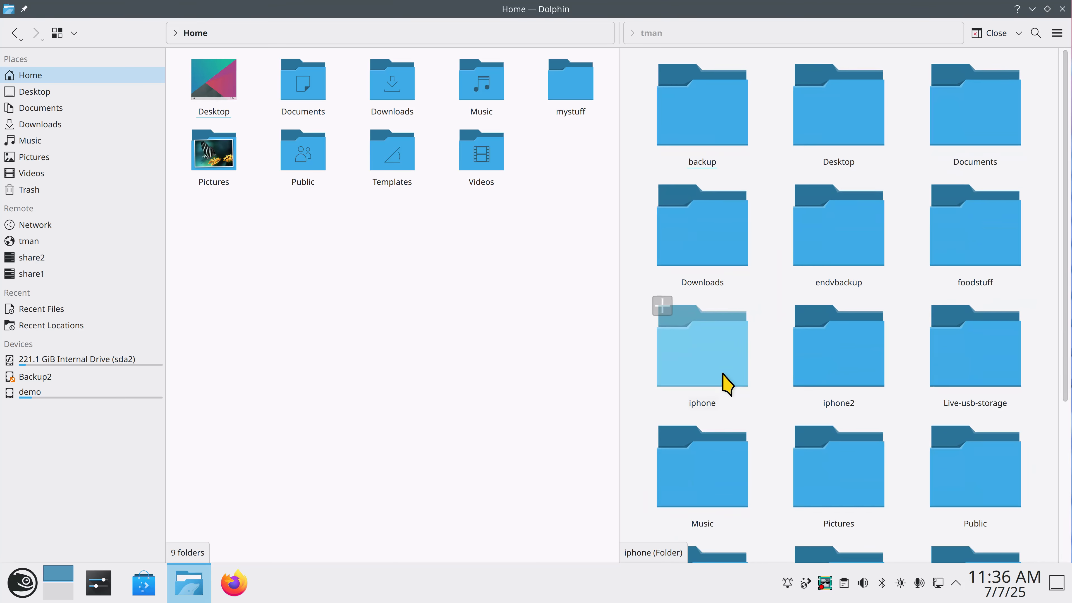
pyautogui.scroll(-2, 728, 383)
pyautogui.scroll(-1, 727, 374)
pyautogui.scroll(1, 726, 376)
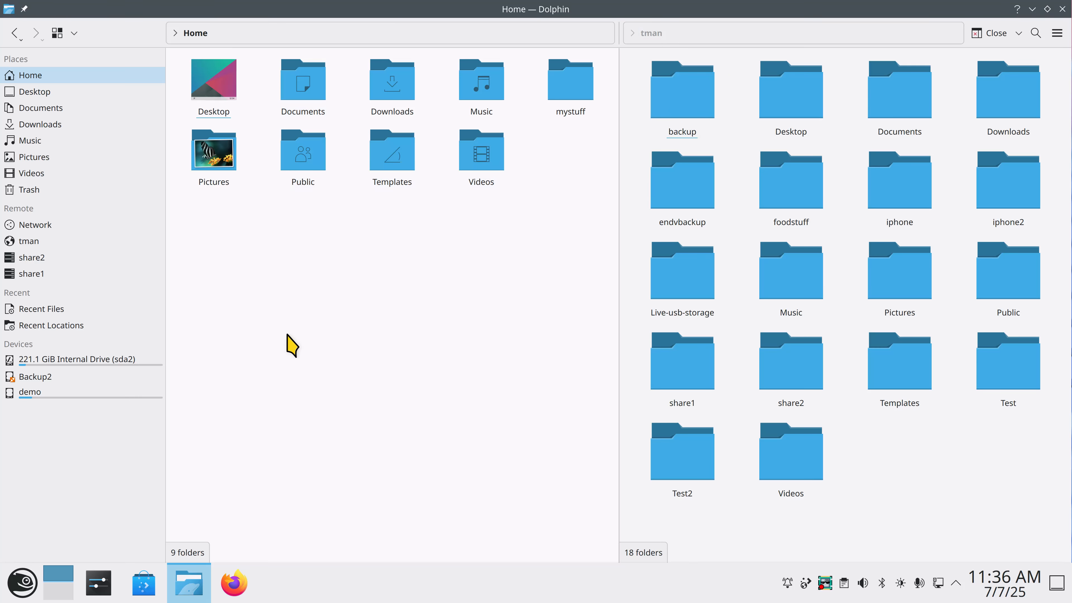
pyautogui.scroll(-1, 742, 338)
pyautogui.scroll(1, 743, 329)
pyautogui.scroll(-1, 477, 347)
pyautogui.scroll(2, 479, 347)
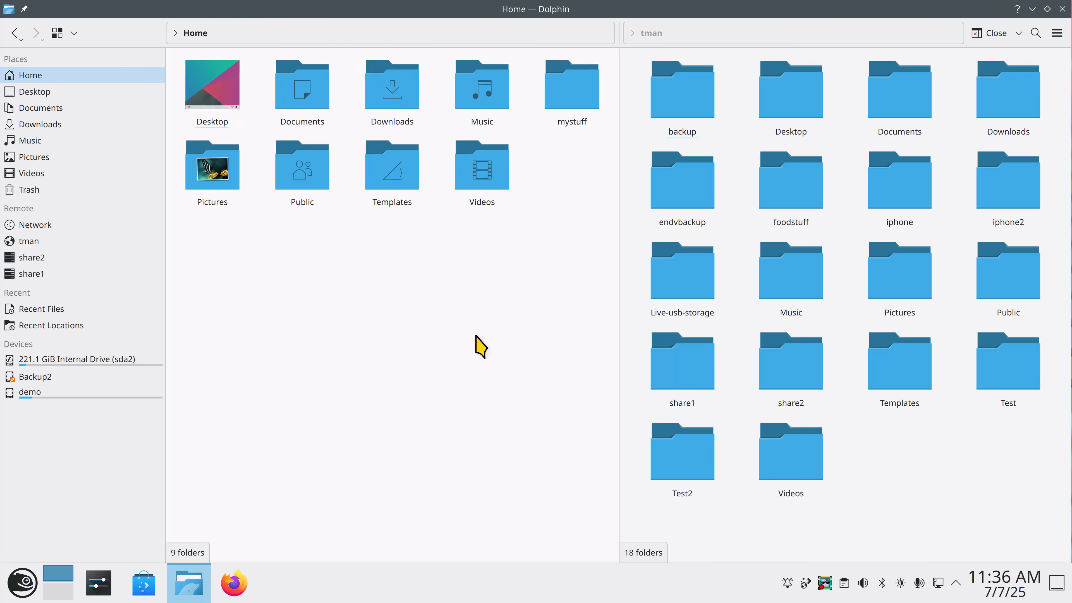
pyautogui.scroll(-1, 481, 346)
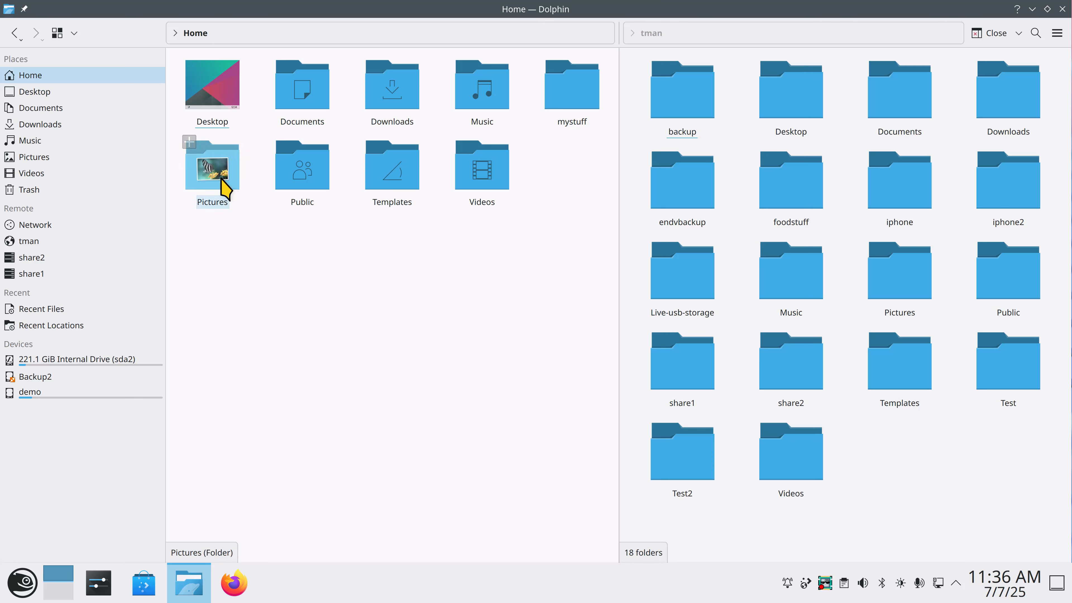
# Open the local Pictures folder in the Home pane and the remote one in the tman pane, showing the remote folder's full address.
pyautogui.click(241, 205)
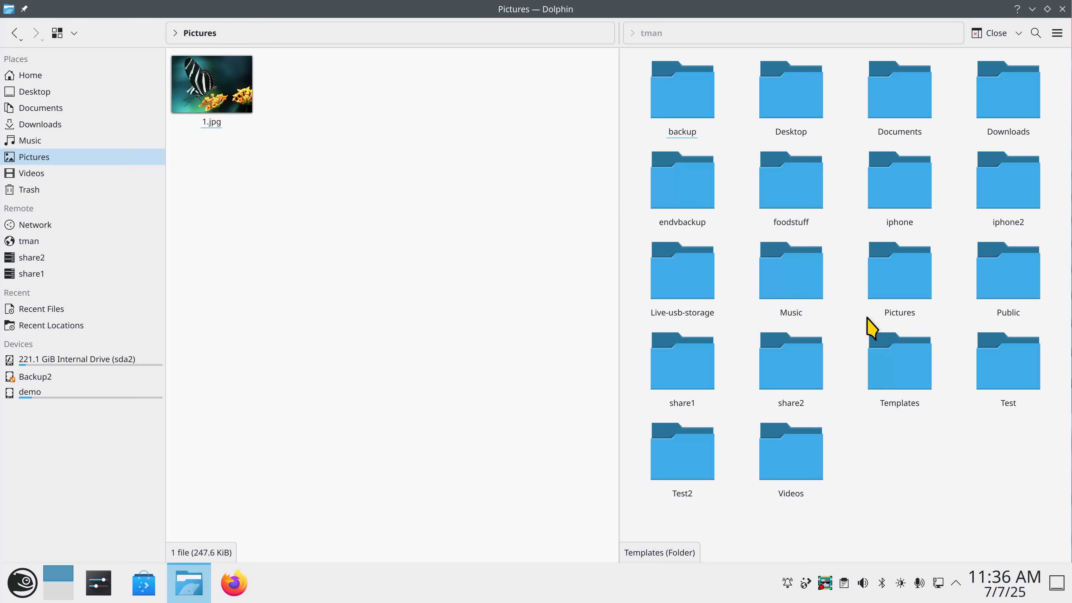
pyautogui.click(913, 285)
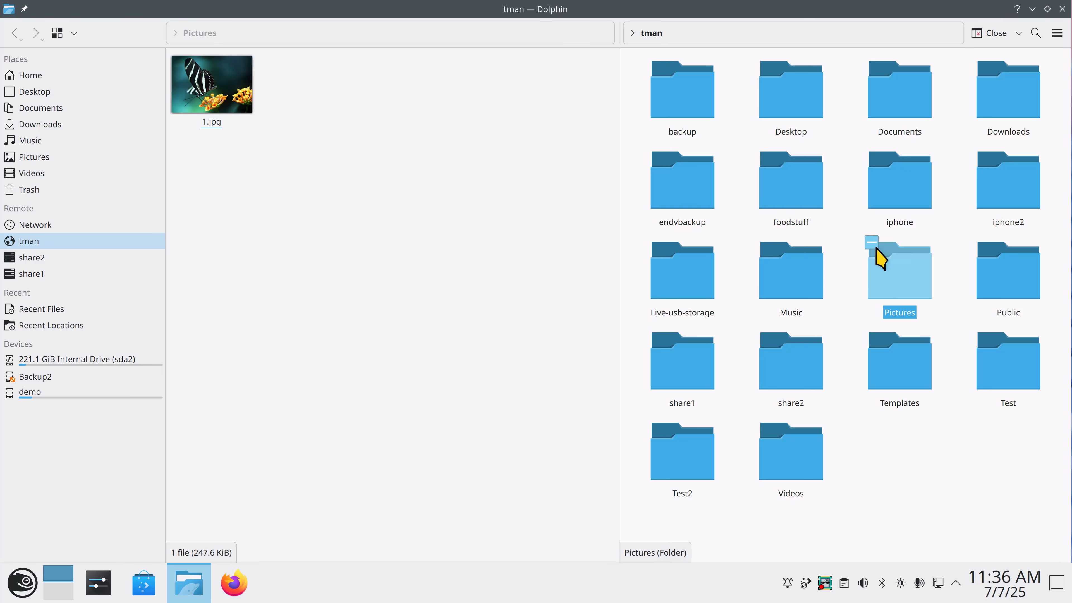
pyautogui.doubleClick(897, 284)
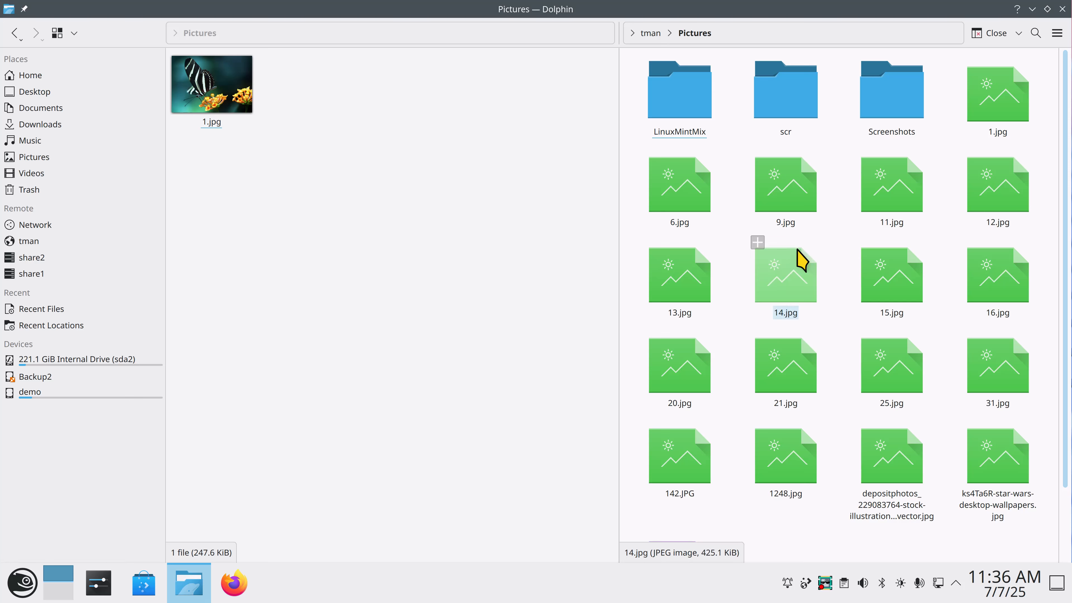
pyautogui.hotkey('ctrl', 'l')
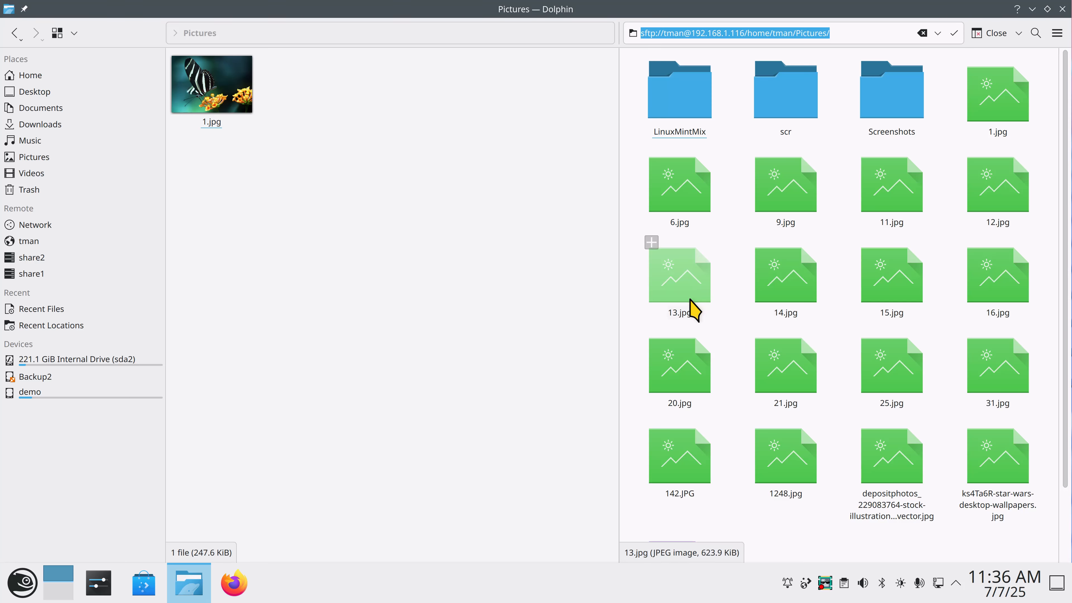
pyautogui.click(1056, 37)
pyautogui.moveTo(994, 281)
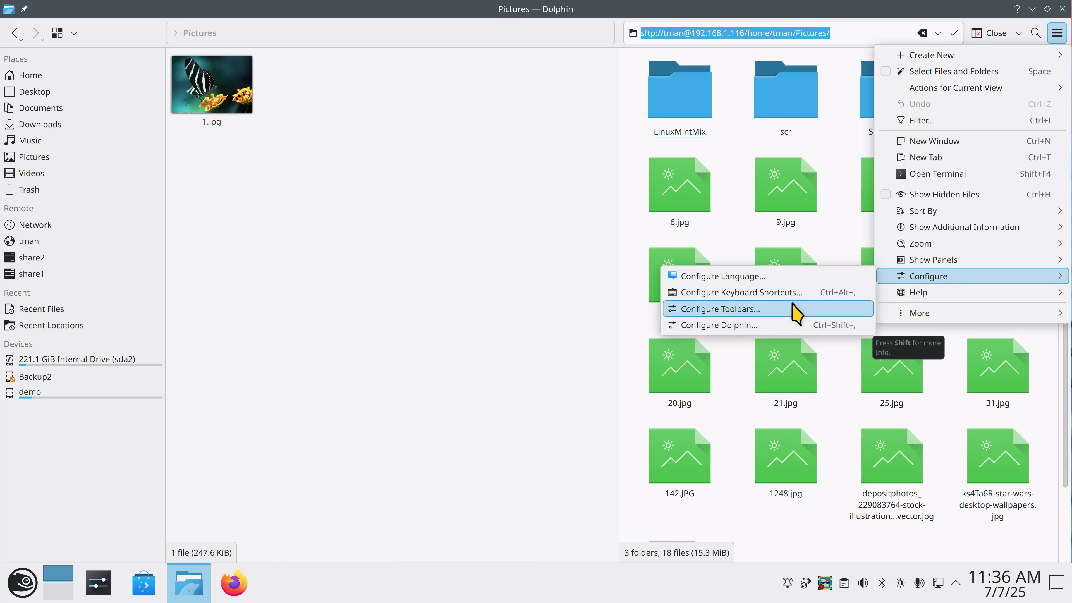
pyautogui.click(842, 224)
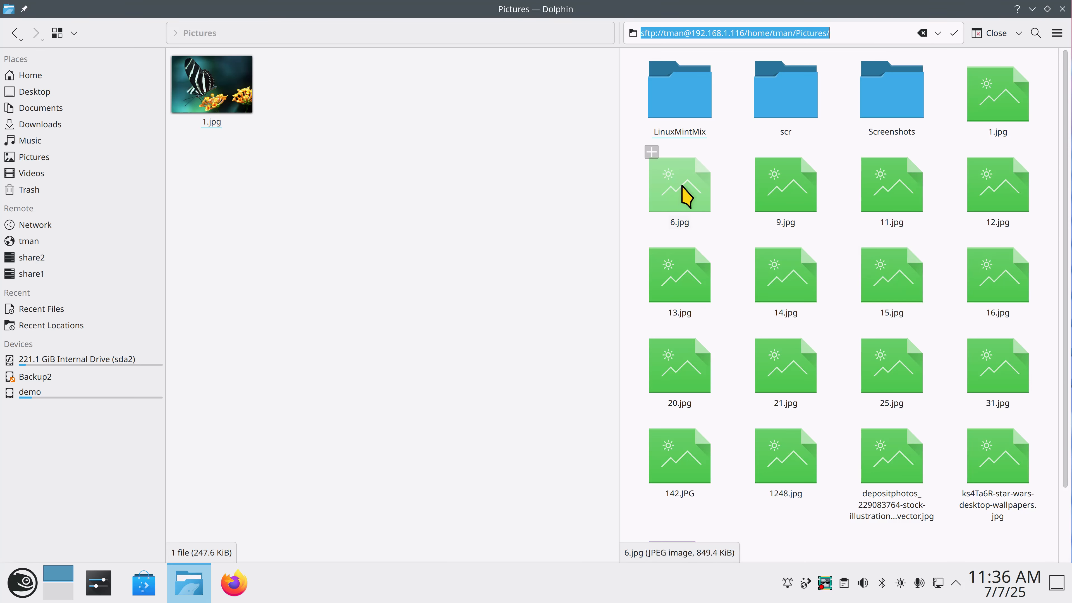
# Copy 6.jpg from the remote Pictures folder into the local Pictures folder.
pyautogui.moveTo(685, 177); pyautogui.dragTo(427, 213)
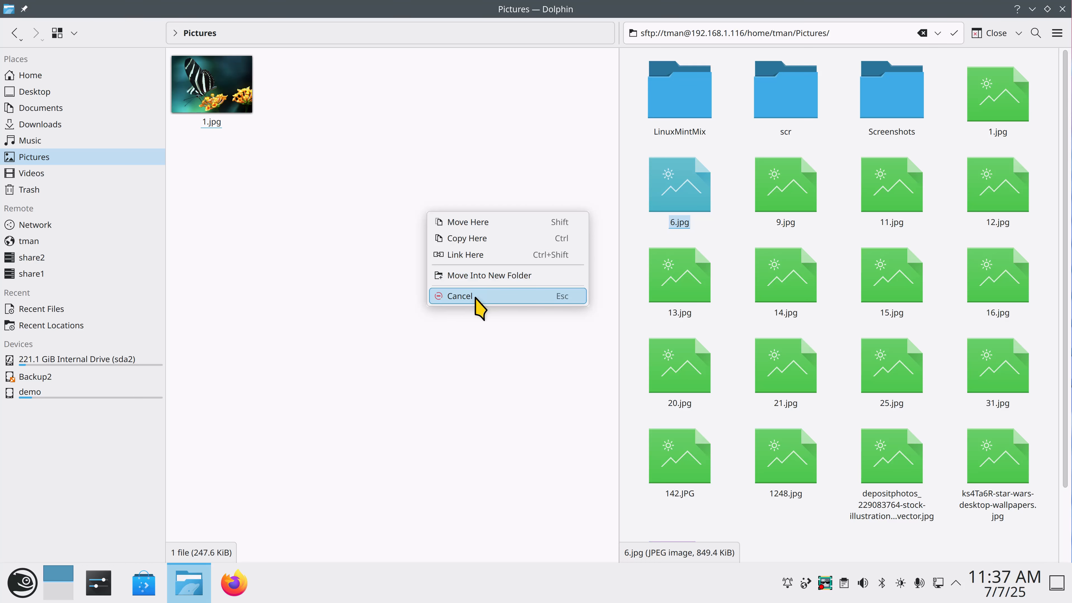
pyautogui.click(470, 240)
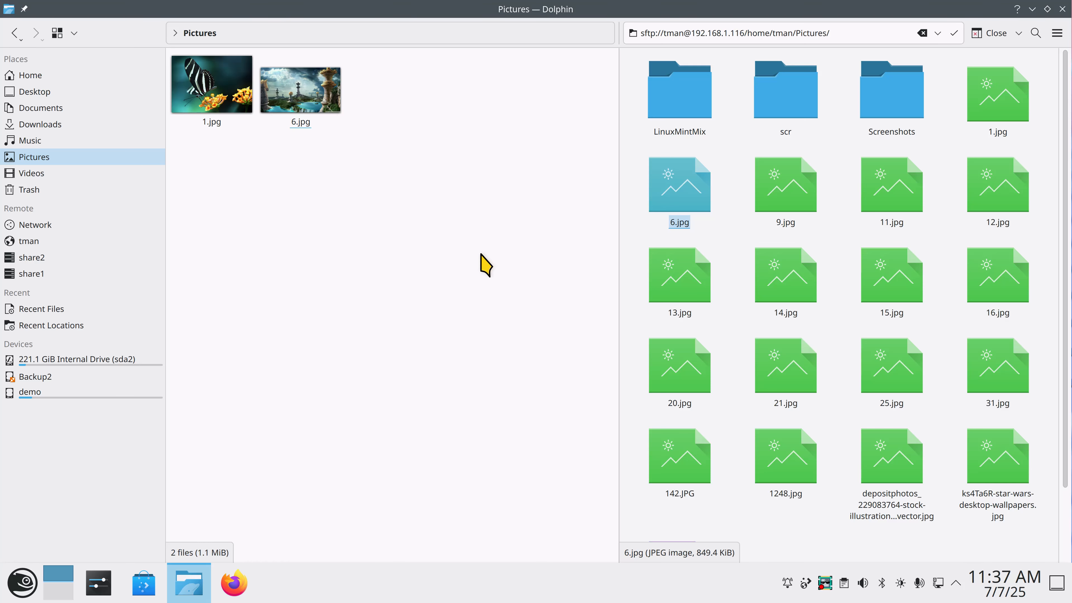
# Enlarge the thumbnails in the local Pictures pane and shrink the icons in the remote one, leaving the remote pane active.
pyautogui.scroll(3, 478, 252)
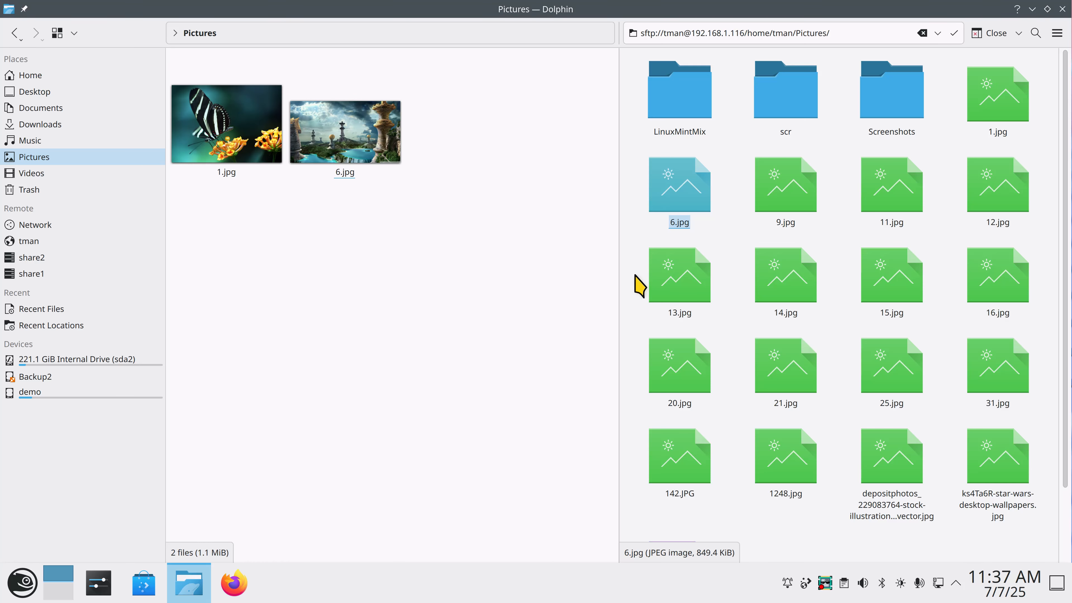
pyautogui.scroll(3, 738, 293)
pyautogui.scroll(-3, 738, 293)
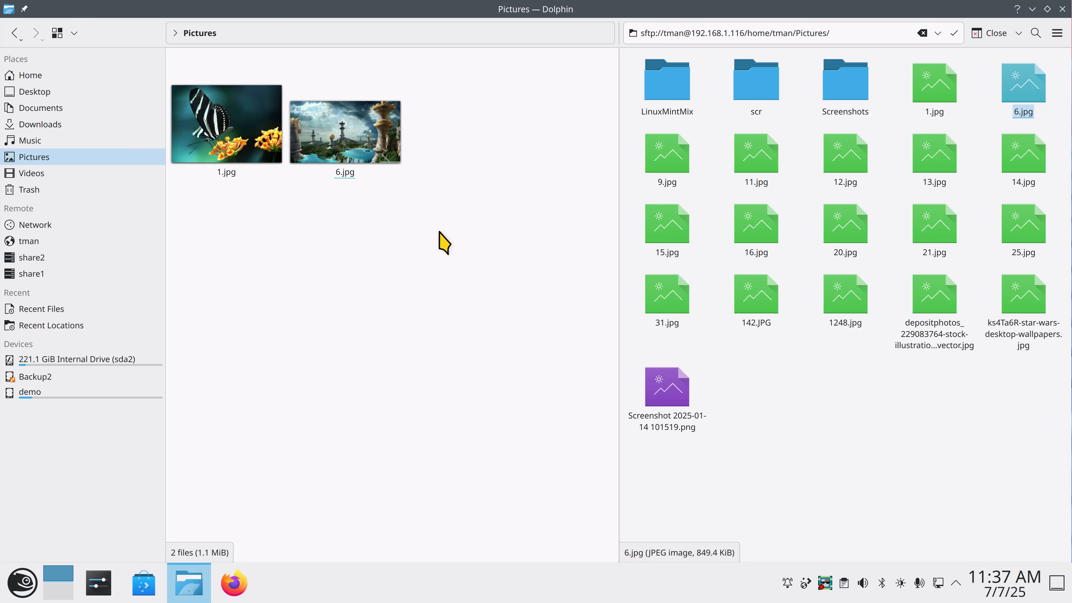
pyautogui.click(796, 127)
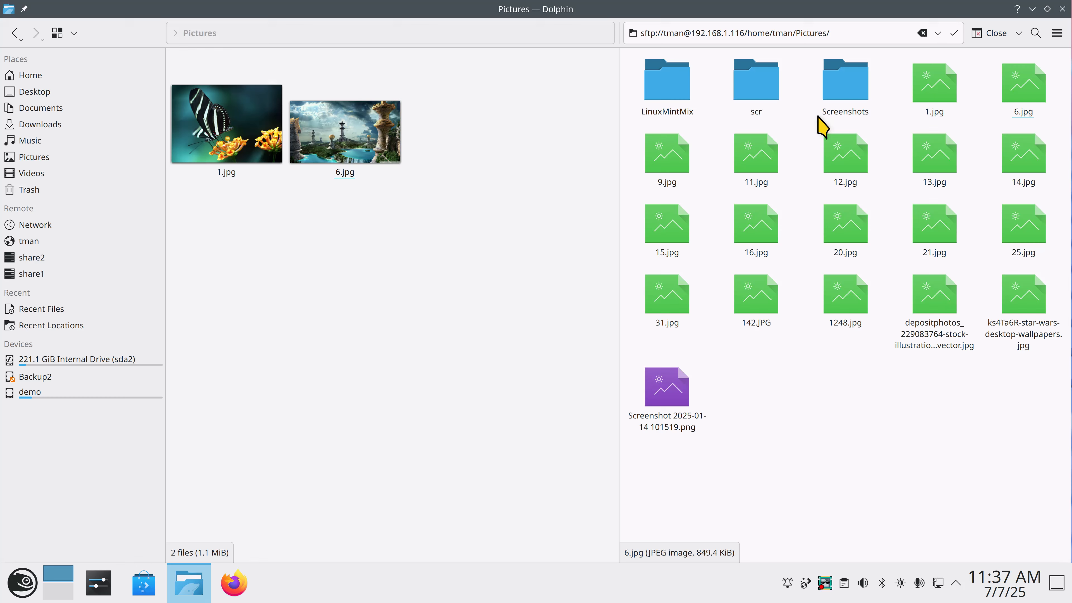
pyautogui.click(538, 351)
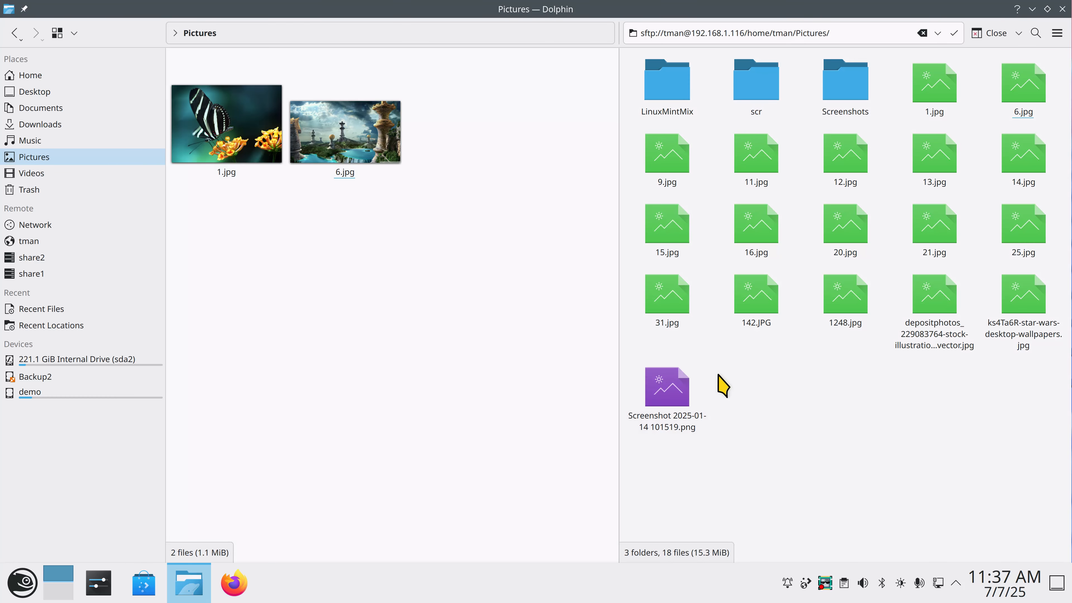
pyautogui.click(767, 366)
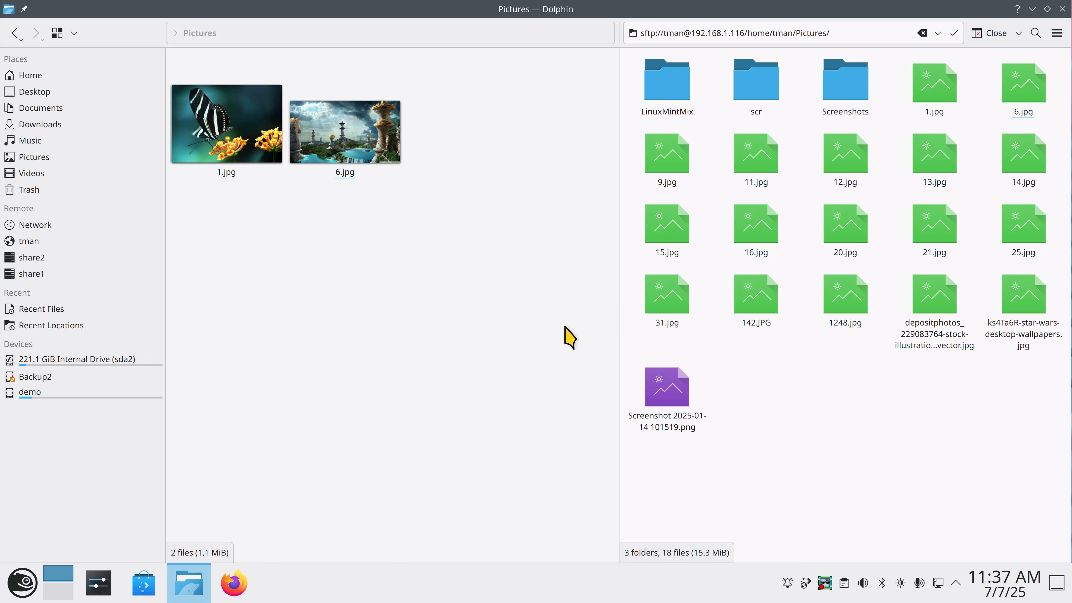
# Copy 9.jpg from the remote Pictures folder into the local Pictures folder and clear the local selection.
pyautogui.click(669, 164)
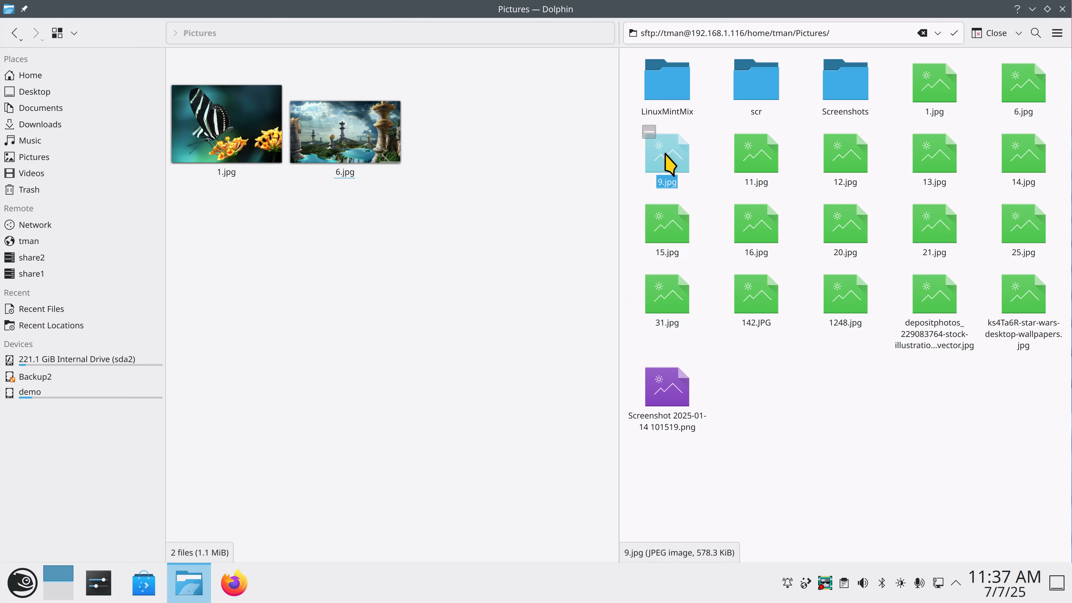
pyautogui.moveTo(669, 163); pyautogui.dragTo(474, 239)
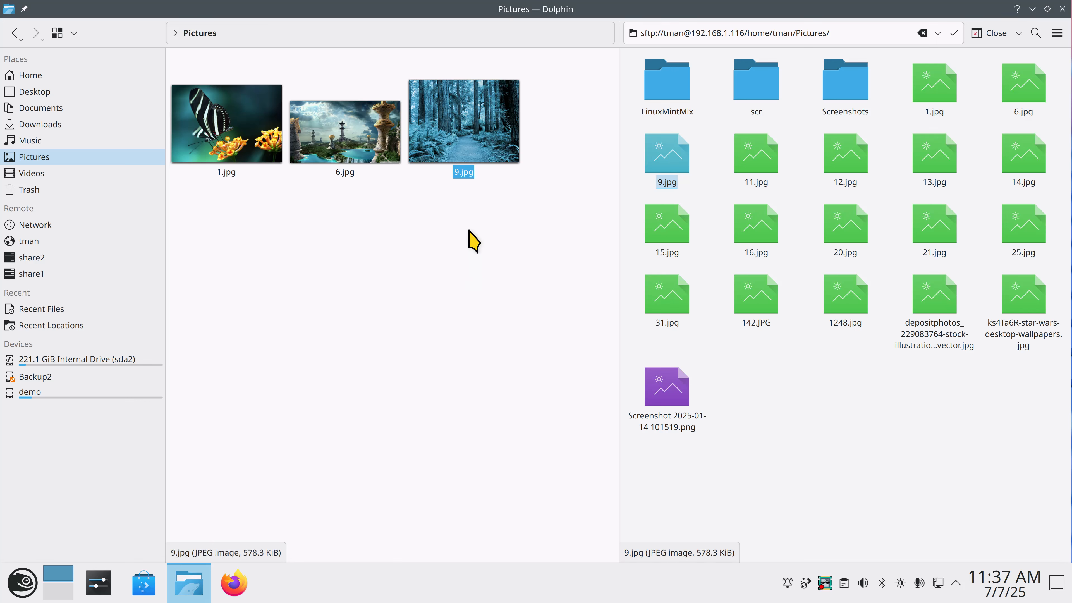
pyautogui.click(474, 239)
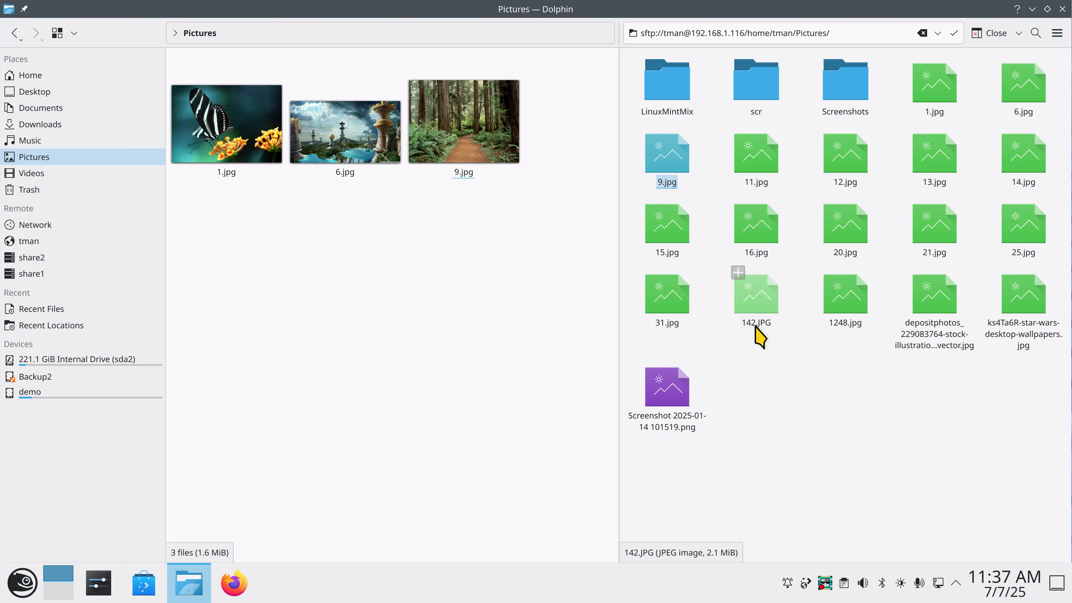
# Copy 31.jpg, 142.JPG and 1248.jpg together from the remote Pictures folder into the local one, then clear both selections.
pyautogui.moveTo(859, 389)
pyautogui.mouseDown()
pyautogui.moveTo(843, 291)
pyautogui.moveTo(654, 275)
pyautogui.mouseUp()
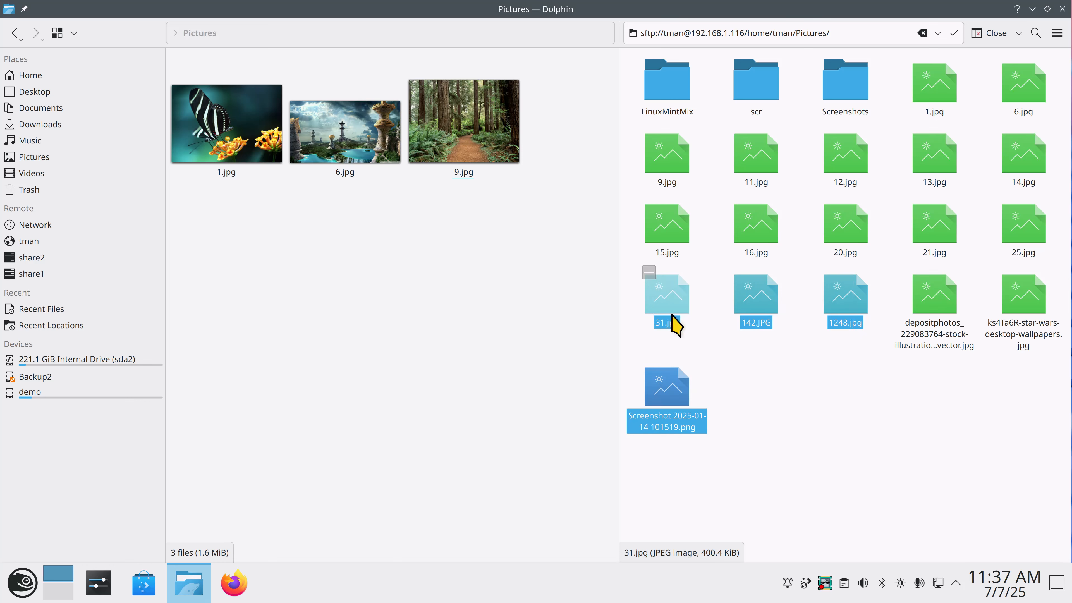
pyautogui.keyDown('ctrl'); pyautogui.click(673, 398); pyautogui.keyUp('ctrl')
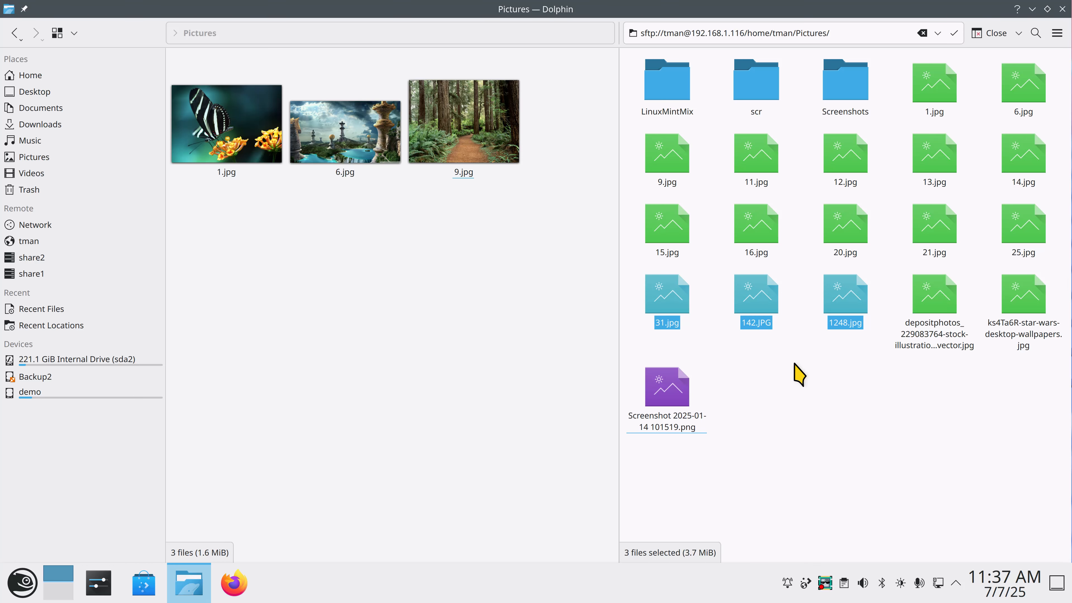
pyautogui.moveTo(759, 304); pyautogui.dragTo(419, 332)
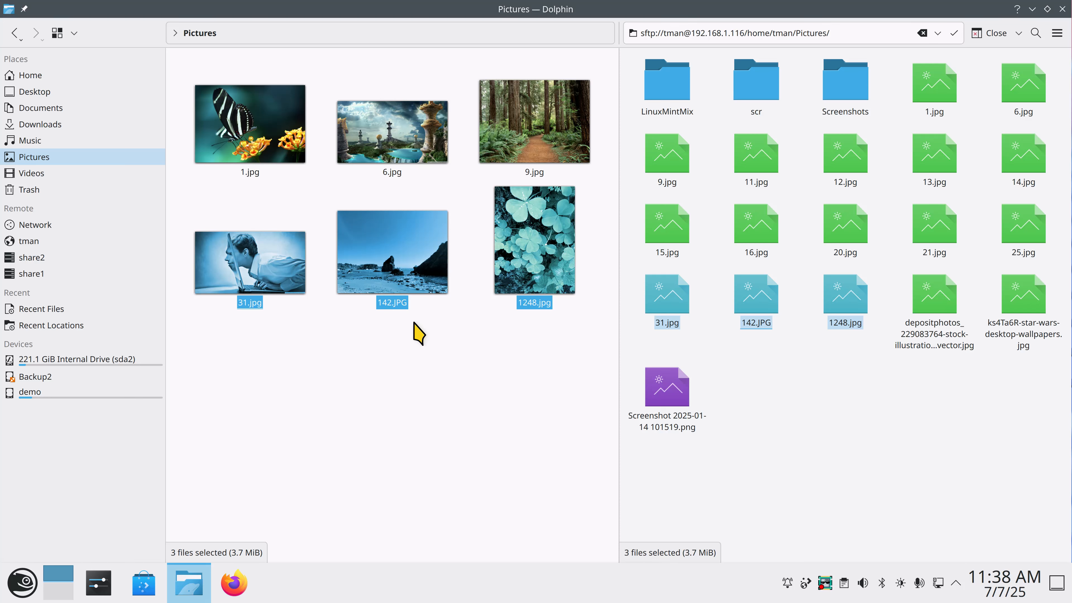
pyautogui.click(507, 366)
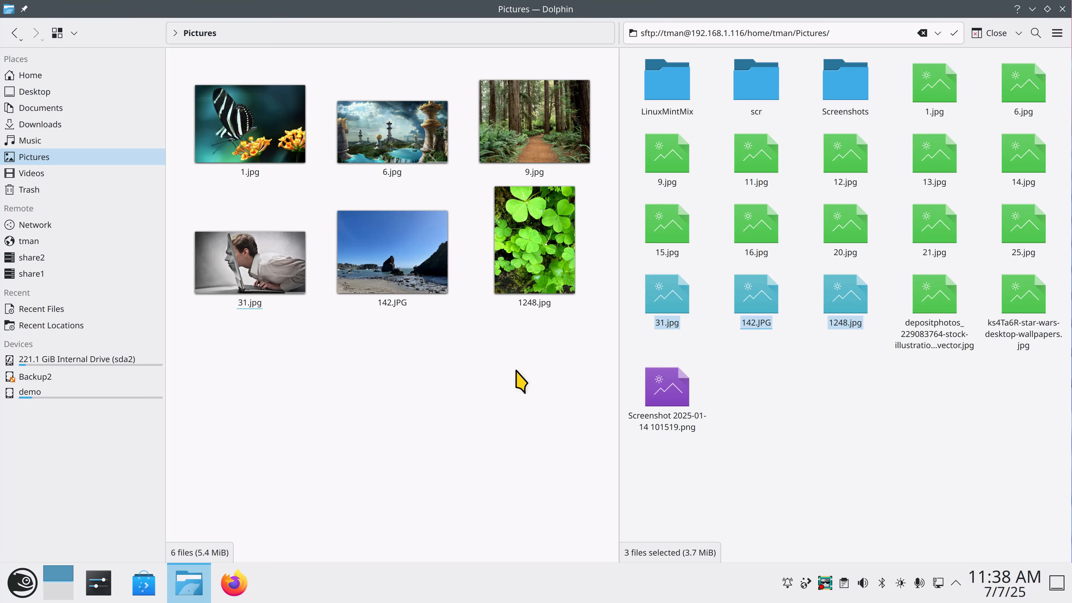
pyautogui.click(800, 406)
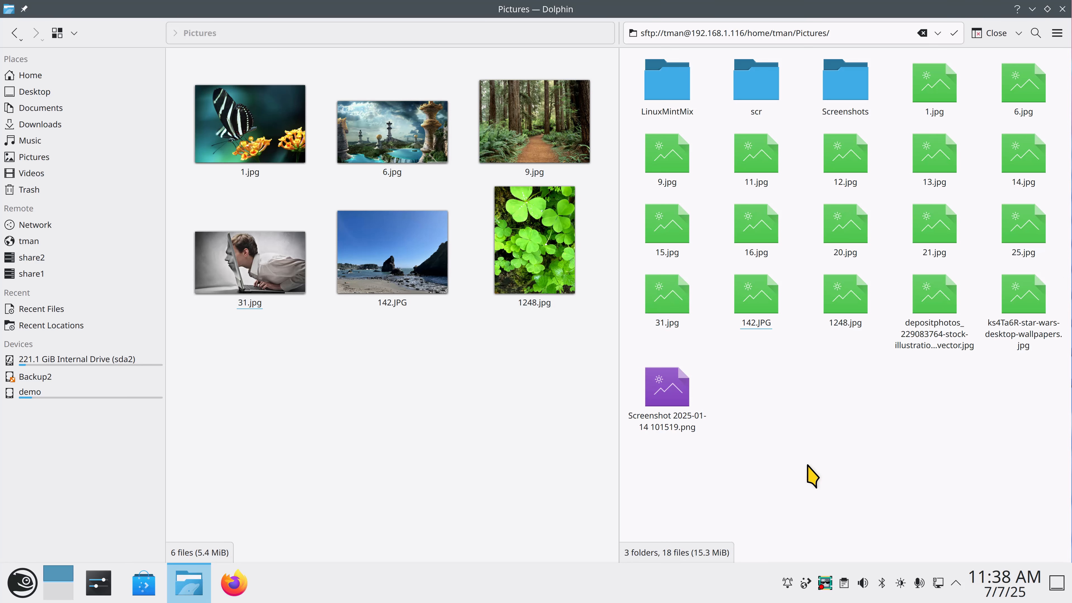
# Look inside the remote scr folder, then copy the whole folder into the local Pictures folder.
pyautogui.doubleClick(758, 87)
pyautogui.hotkey('alt', 'Left')
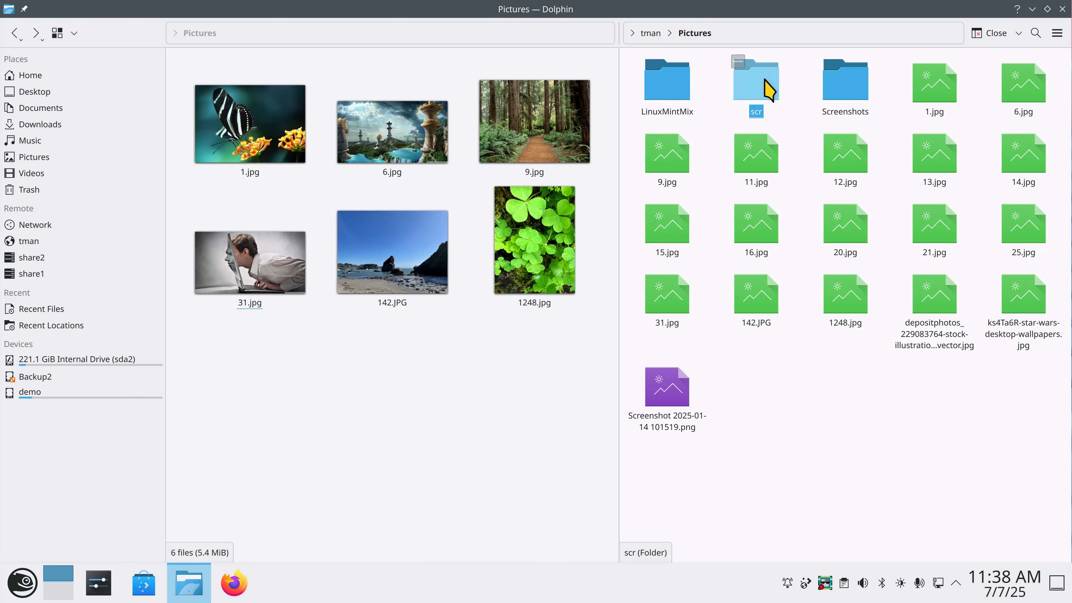
pyautogui.moveTo(766, 87); pyautogui.dragTo(437, 378)
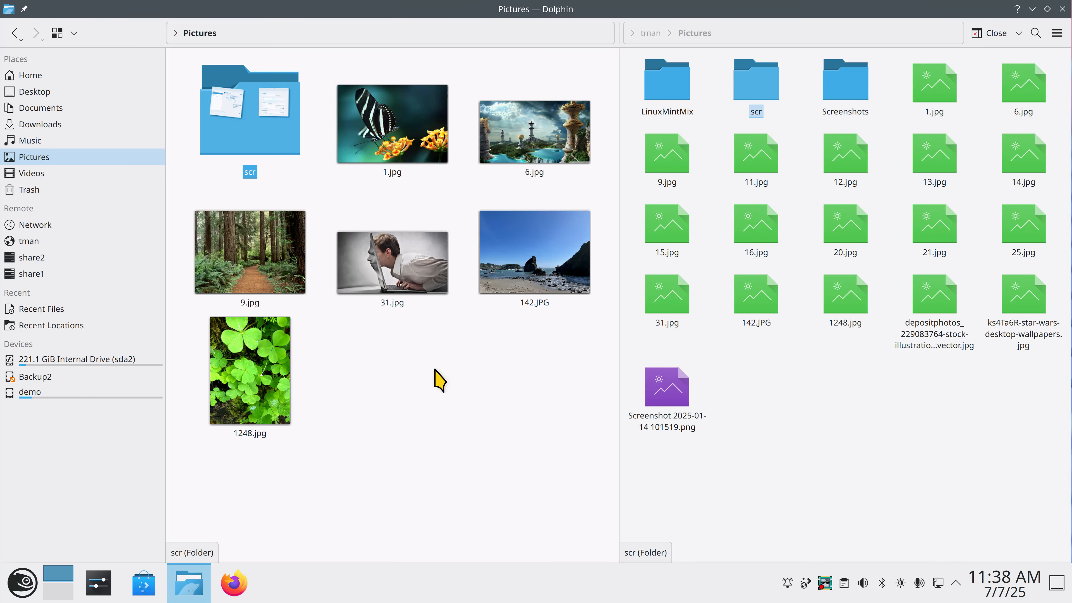
pyautogui.click(747, 107)
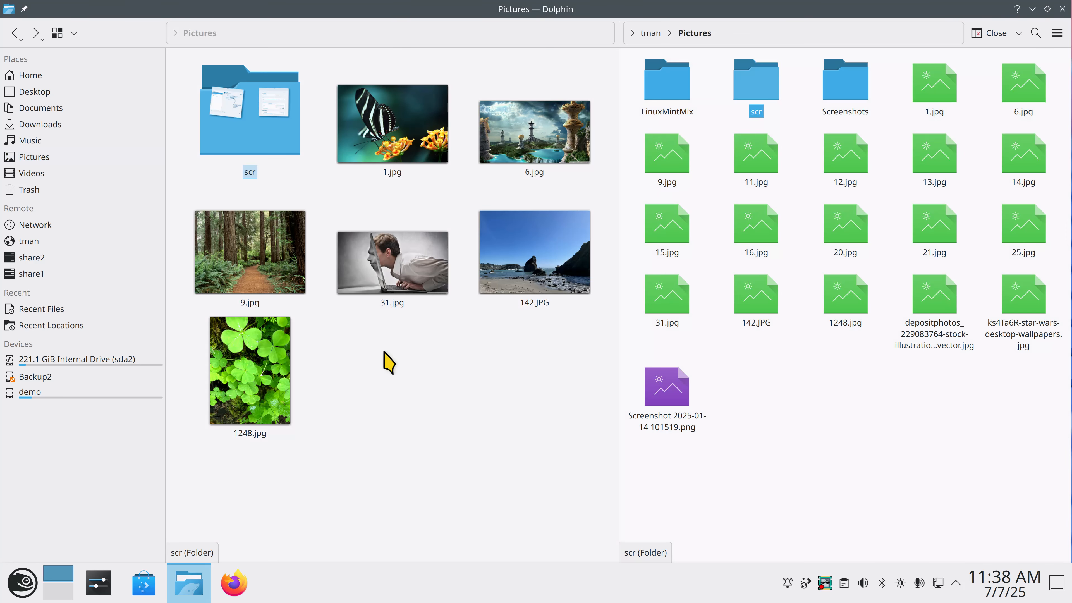
# Check the copied scr folder's contents, return to the local Pictures folder, and show the remote Pictures folder's full address.
pyautogui.doubleClick(250, 123)
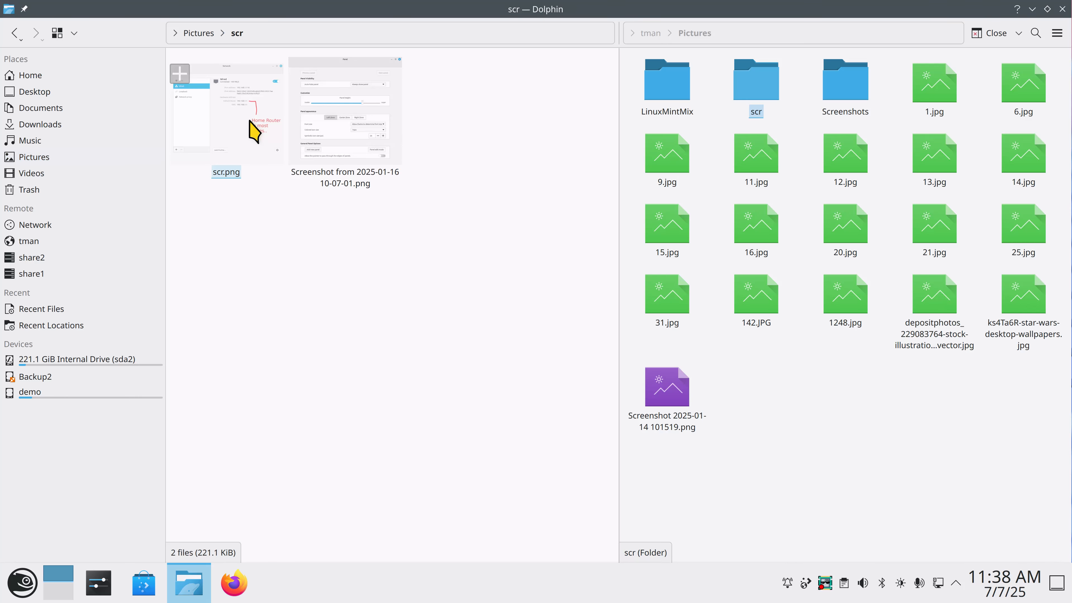
pyautogui.hotkey('alt', 'Left')
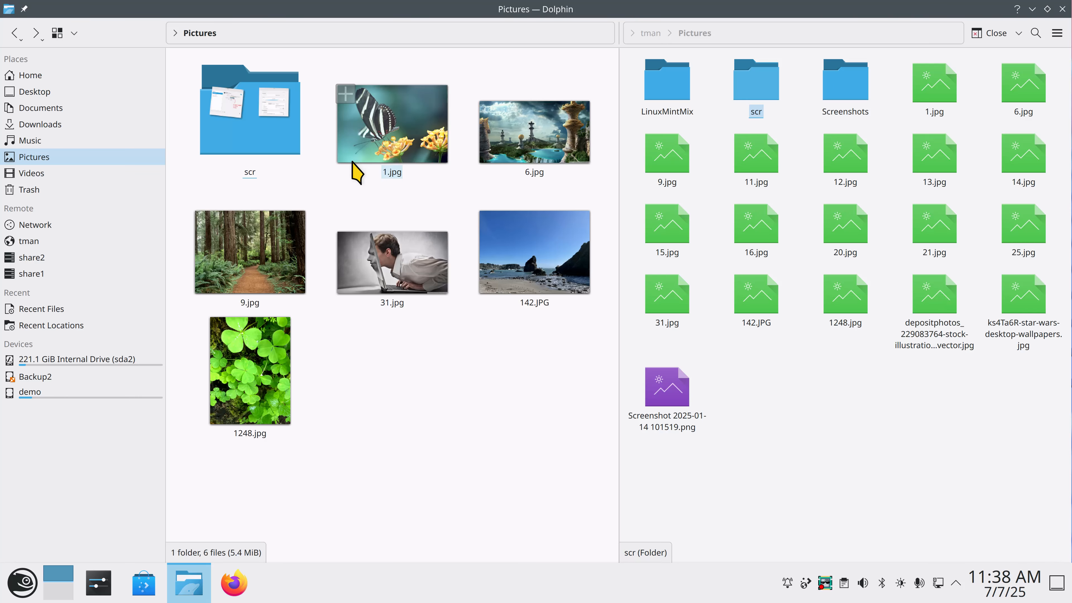
pyautogui.click(818, 359)
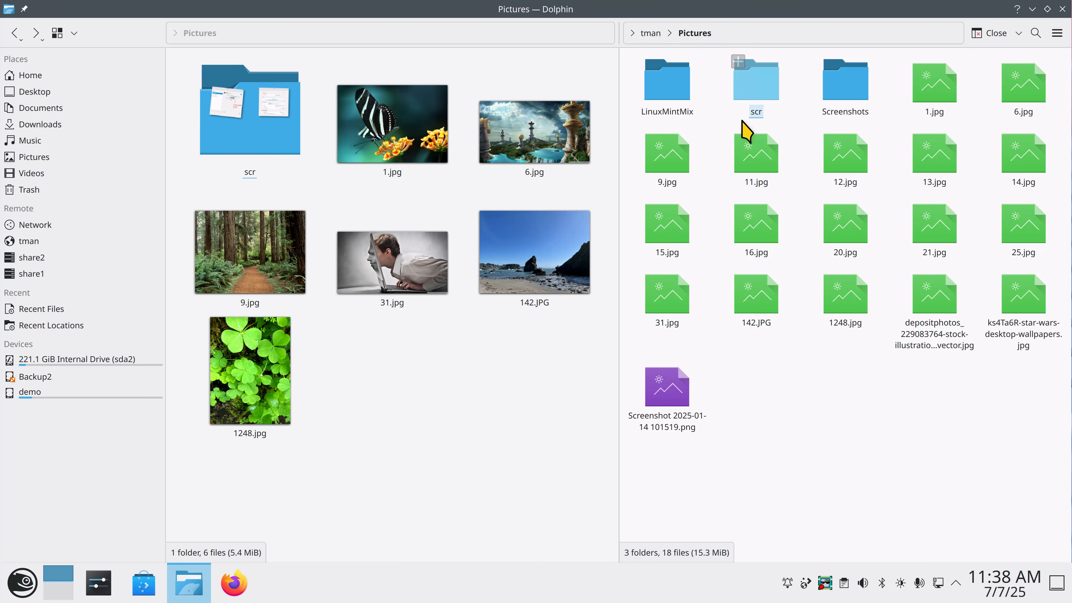
pyautogui.hotkey('ctrl', 'l')
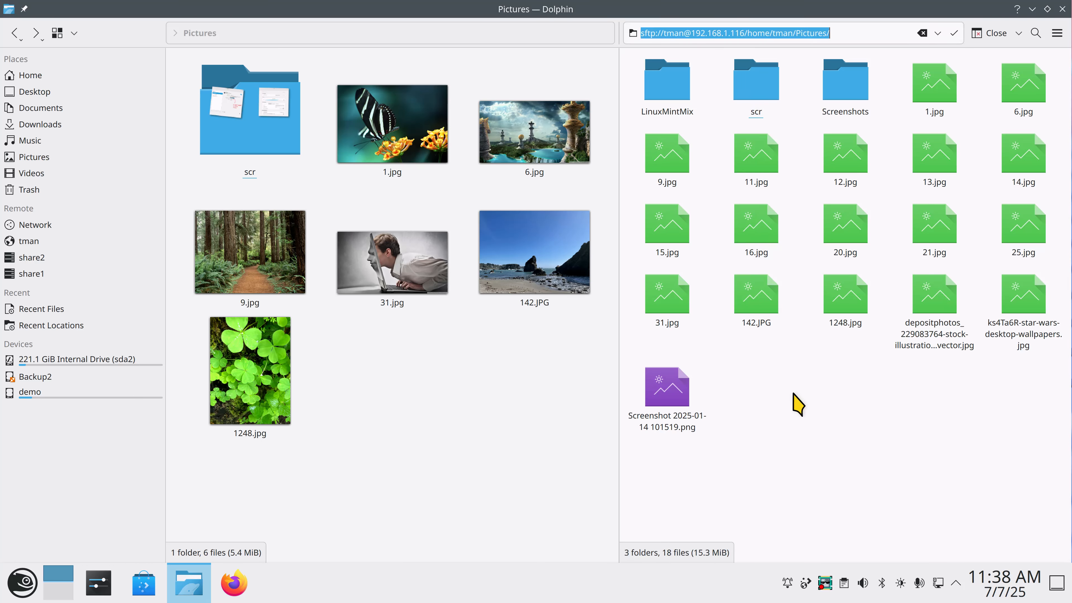
pyautogui.click(795, 397)
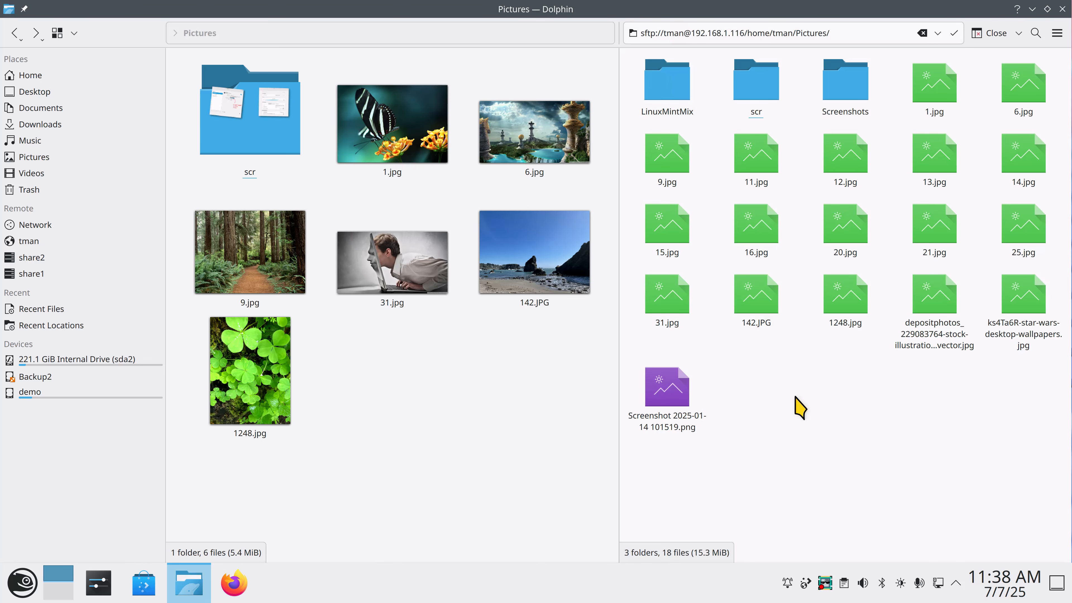
# Open the RemoteUSB folder on share1 in the remote pane and copy 142.JPG into it from the local Pictures folder.
pyautogui.click(57, 274)
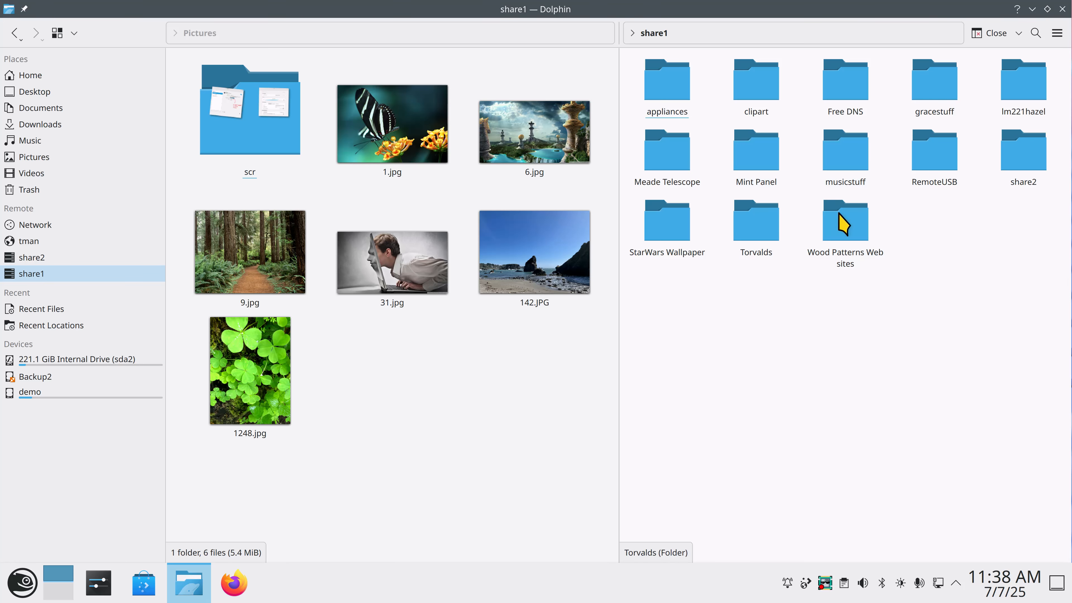
pyautogui.doubleClick(925, 154)
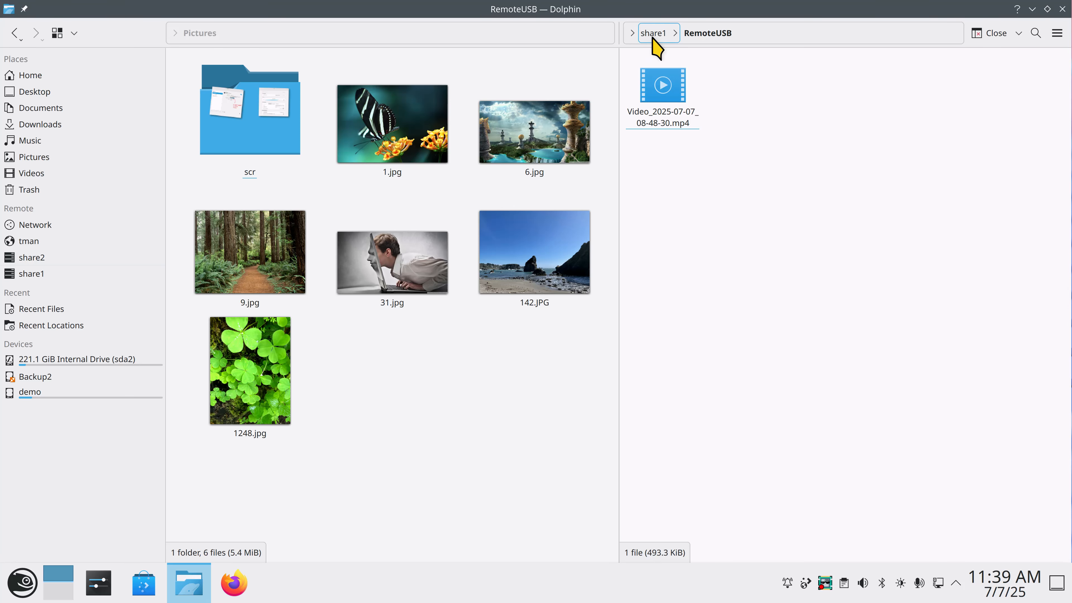
pyautogui.click(531, 260)
pyautogui.moveTo(530, 260); pyautogui.dragTo(743, 258)
pyautogui.click(745, 261)
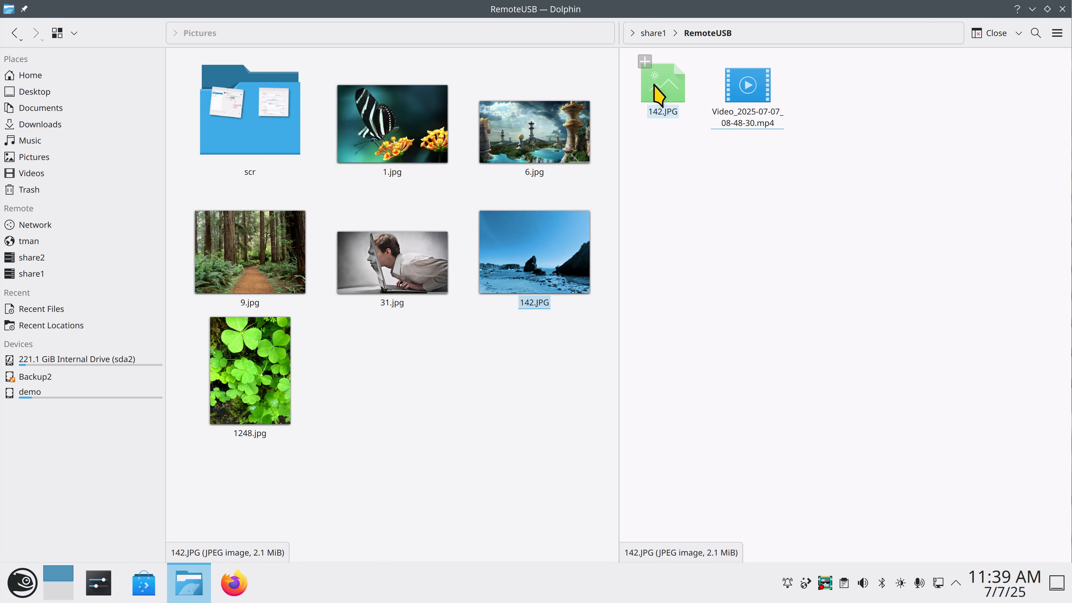
# Return the remote pane to the share1 folder and reduce the thumbnail size in the local Pictures pane.
pyautogui.click(653, 34)
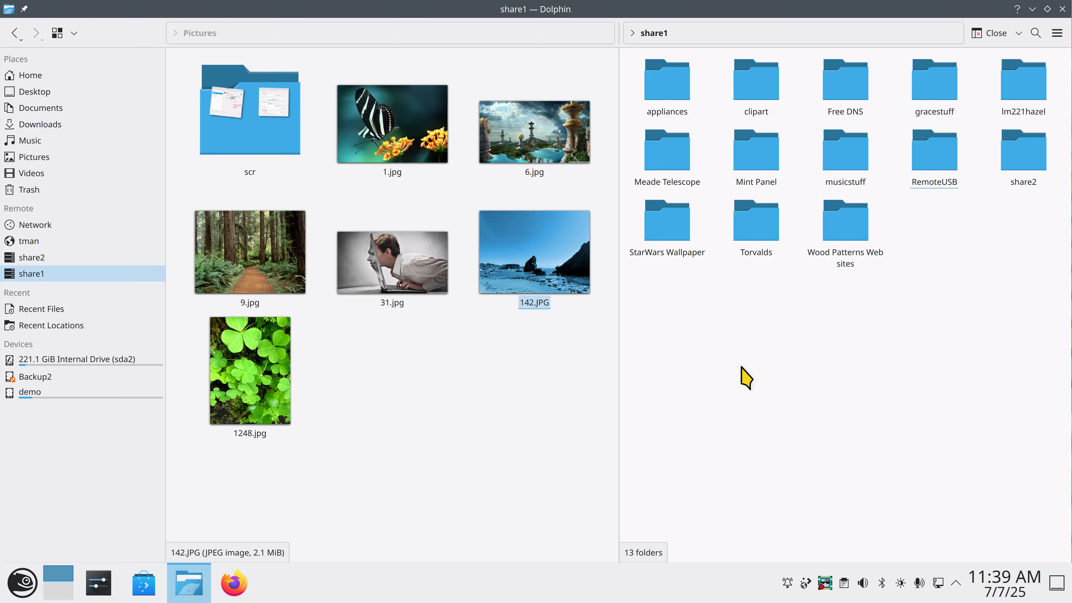
pyautogui.scroll(-1, 555, 387)
pyautogui.scroll(-2, 553, 389)
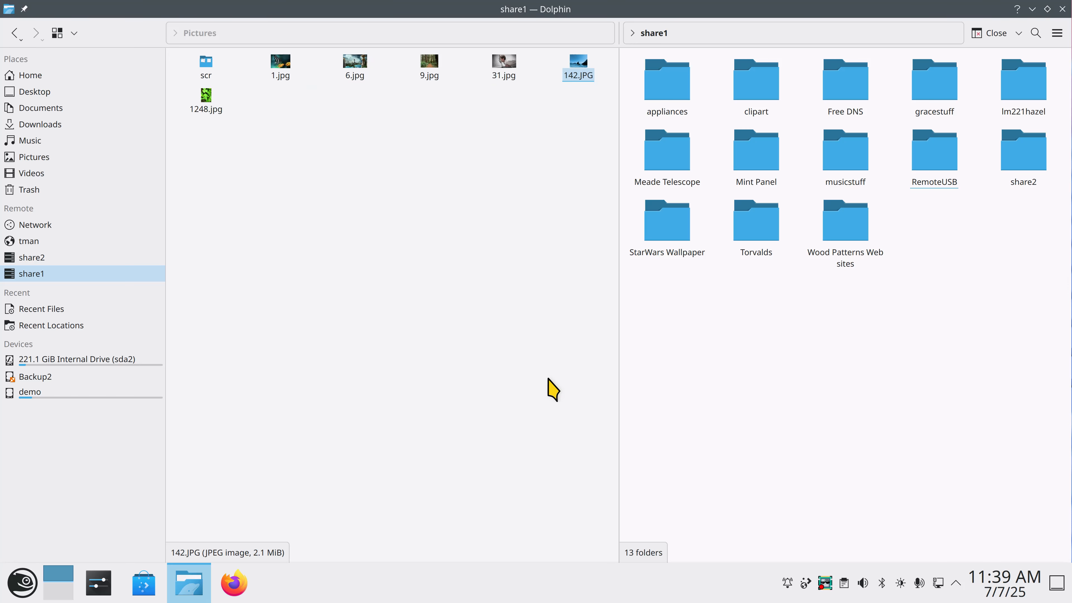
pyautogui.scroll(2, 755, 390)
pyautogui.scroll(1, 755, 390)
pyautogui.scroll(-3, 756, 390)
pyautogui.scroll(1, 754, 379)
pyautogui.scroll(4, 518, 373)
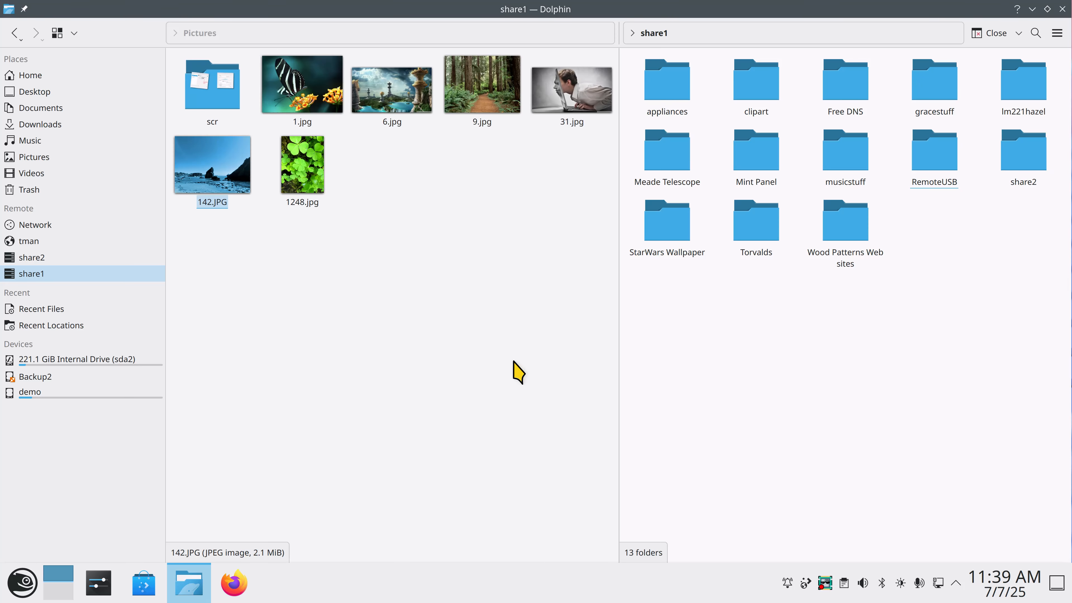
# Alternate the active pane between the local Pictures folder and share1, leaving share1 active.
pyautogui.click(514, 363)
pyautogui.click(681, 377)
pyautogui.click(526, 370)
pyautogui.click(691, 376)
pyautogui.click(520, 364)
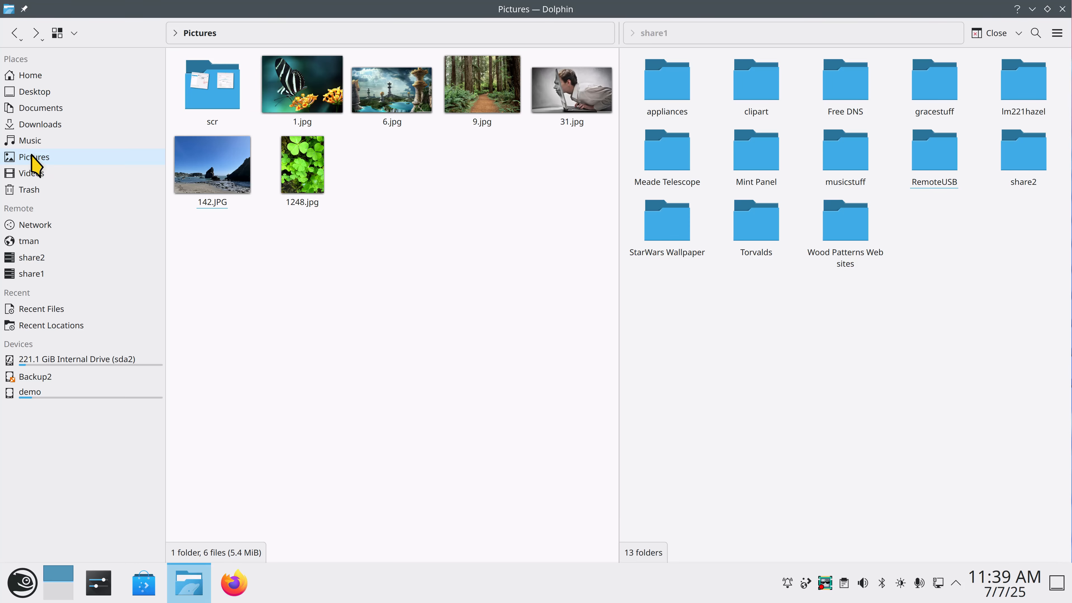
pyautogui.click(760, 349)
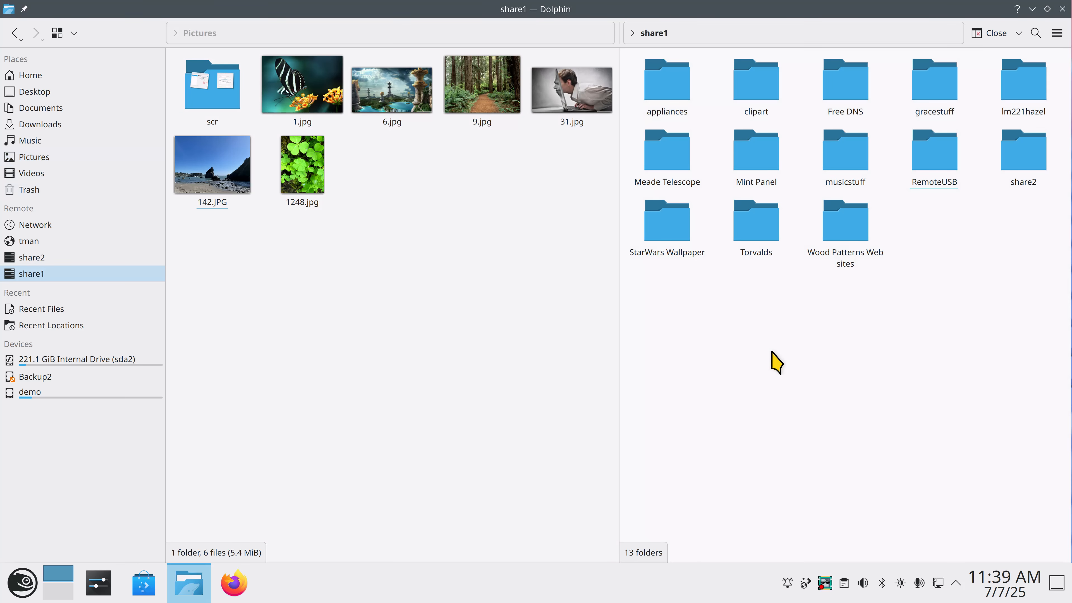
pyautogui.click(532, 350)
pyautogui.click(730, 365)
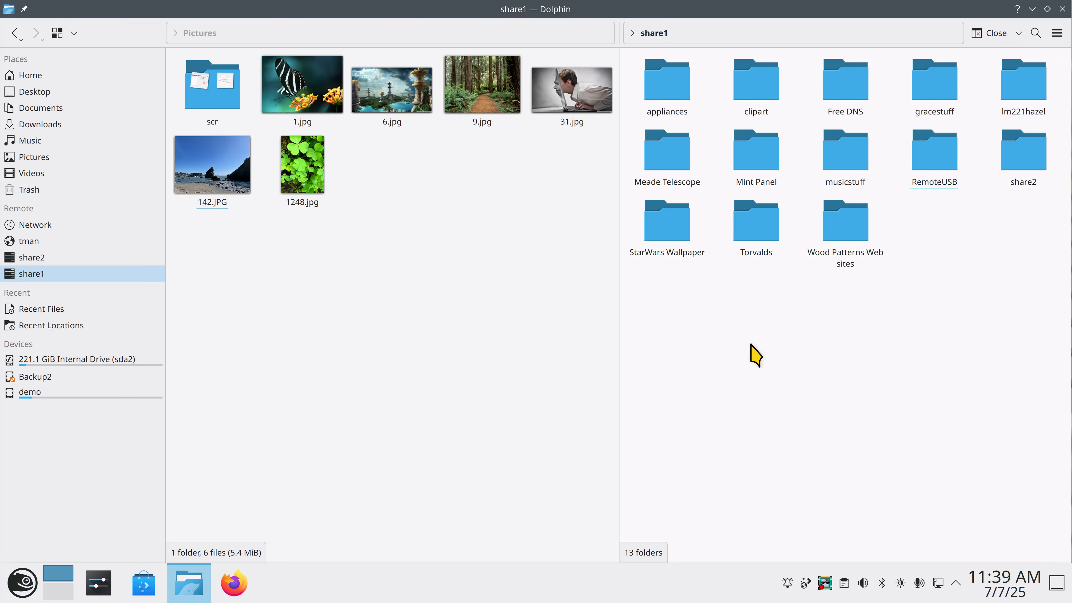
# Try to mount the Backup2 drive and cancel the authentication request.
pyautogui.click(41, 377)
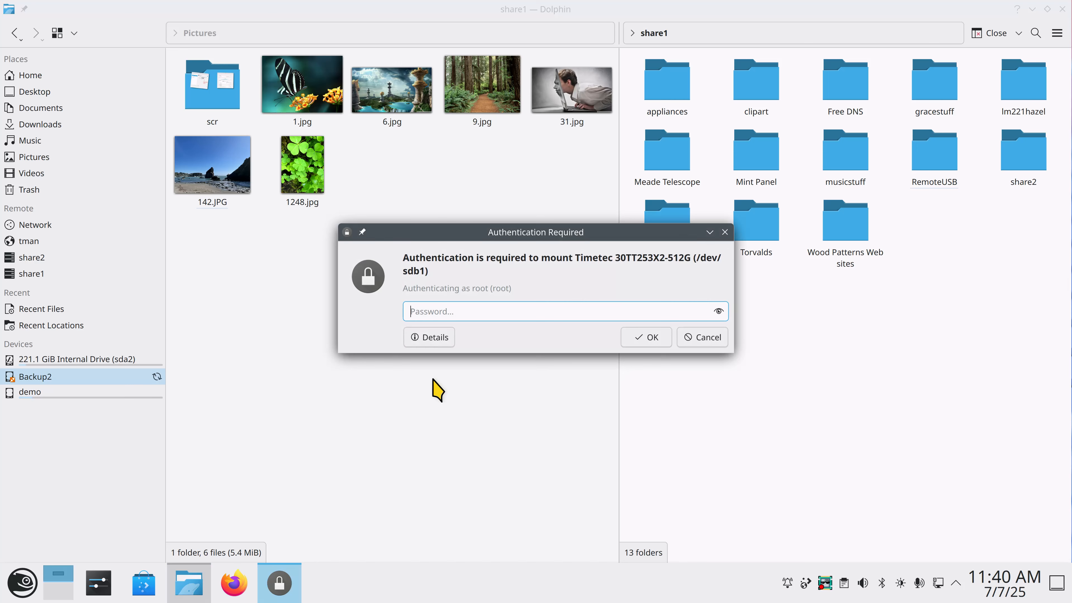
pyautogui.click(704, 340)
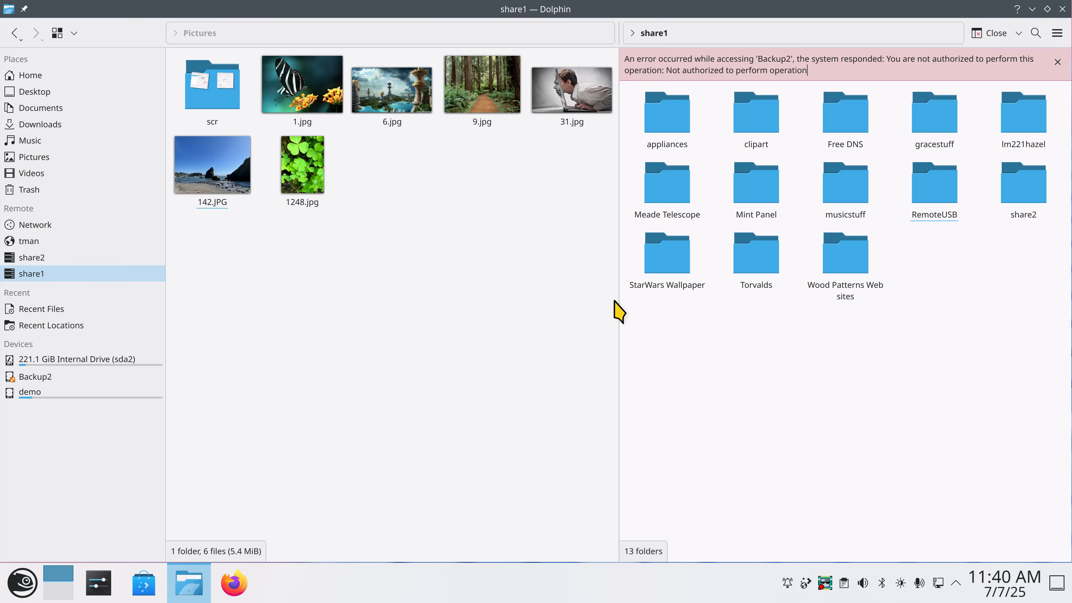
# Open the demo drive in the Pictures pane and also in the share1 pane.
pyautogui.click(315, 326)
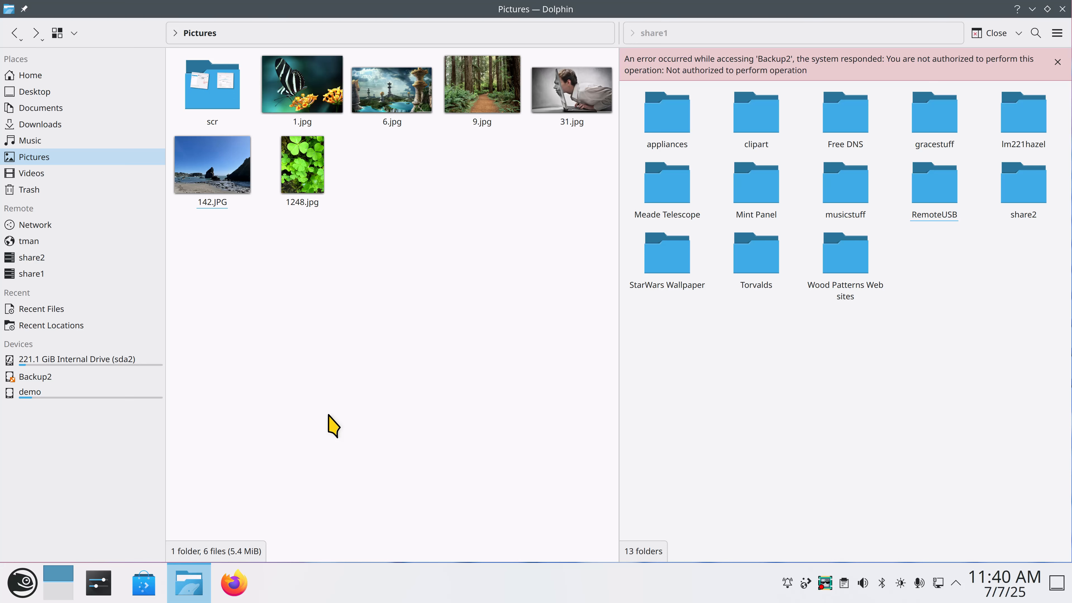
pyautogui.click(32, 394)
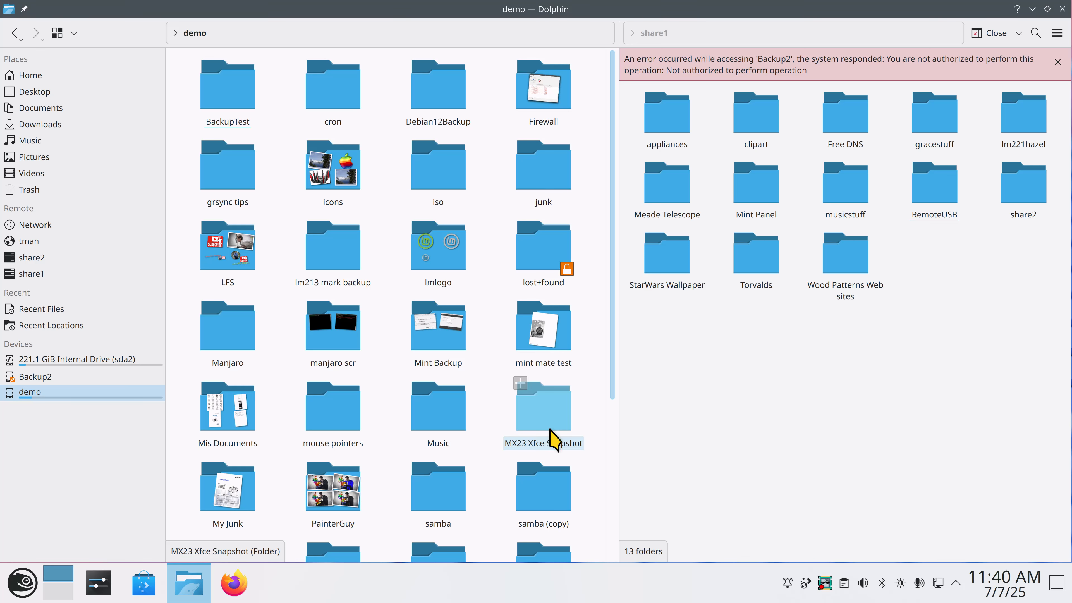
pyautogui.click(764, 422)
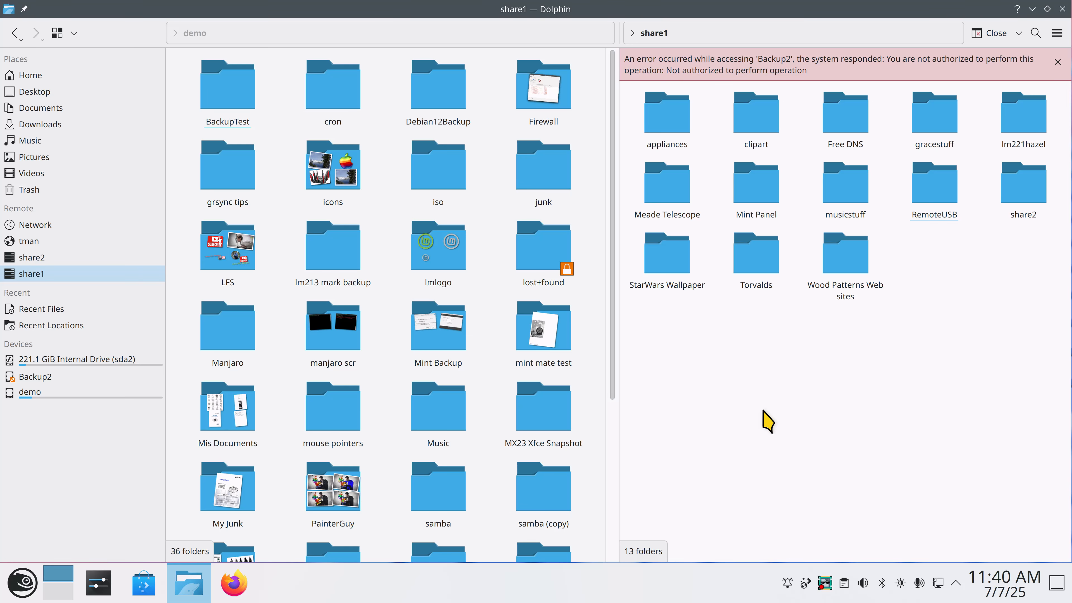
pyautogui.click(93, 395)
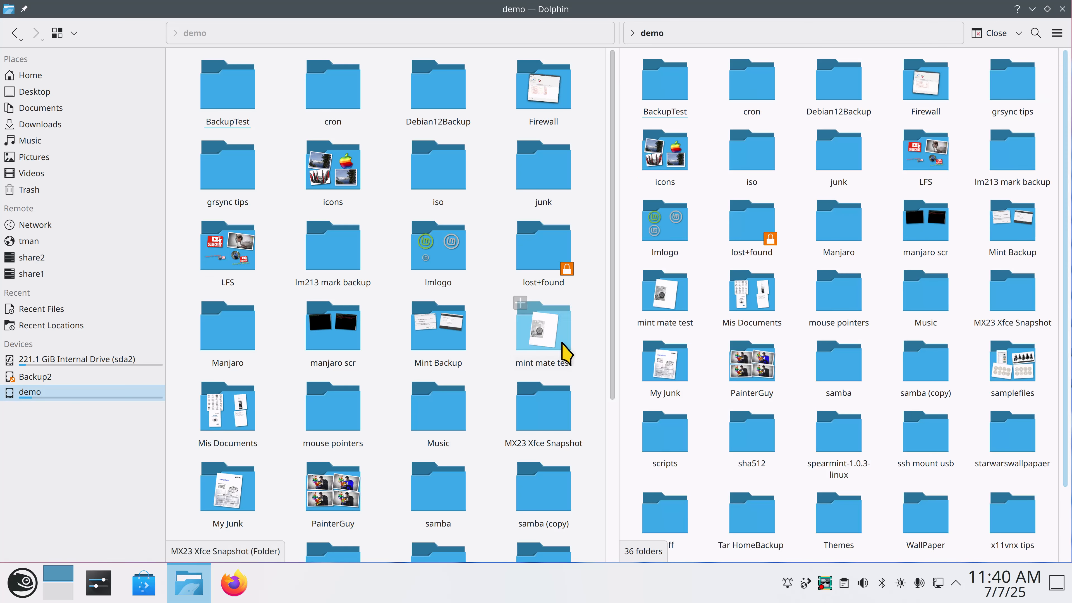
# Open the home Downloads folder in one pane and the demo drive's mouse pointers folder in the other.
pyautogui.click(485, 216)
pyautogui.click(54, 74)
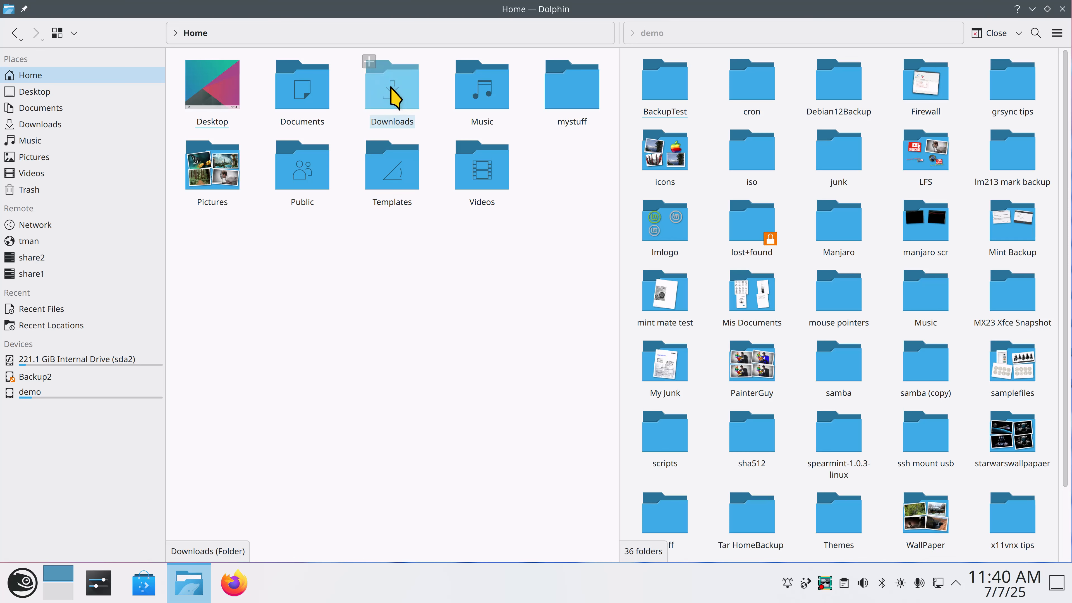
pyautogui.doubleClick(392, 100)
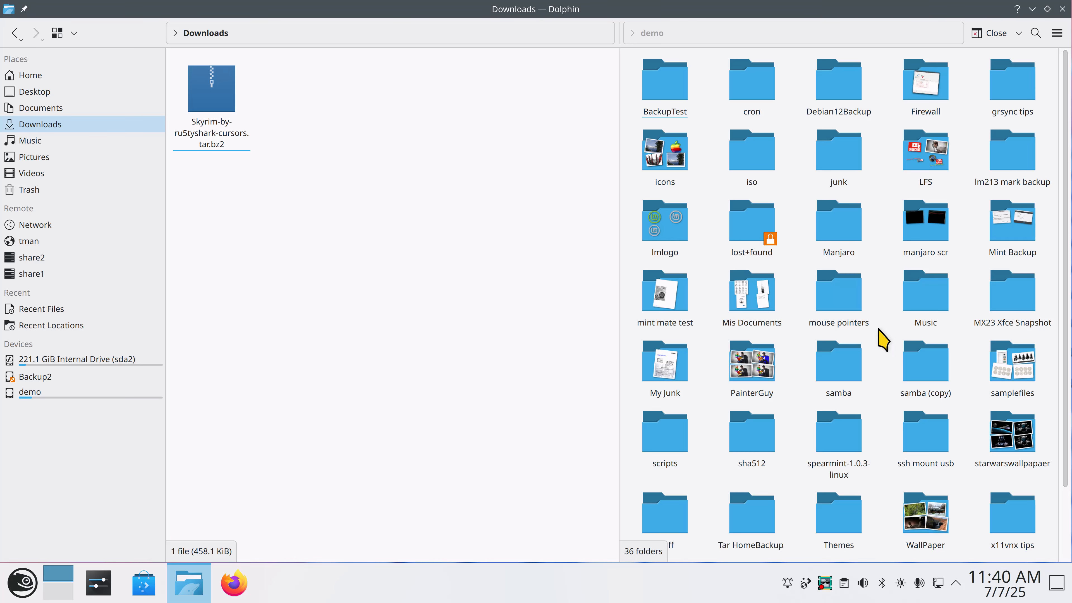
pyautogui.doubleClick(834, 297)
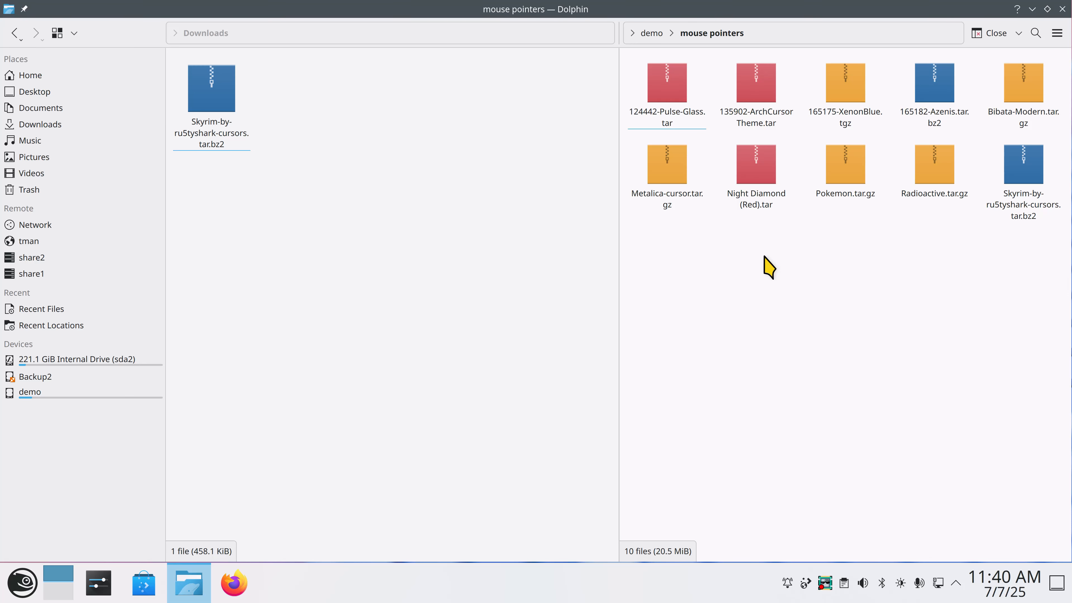
# Copy 165182-Azenis.tar.bz2 from the mouse pointers folder into Downloads.
pyautogui.click(924, 112)
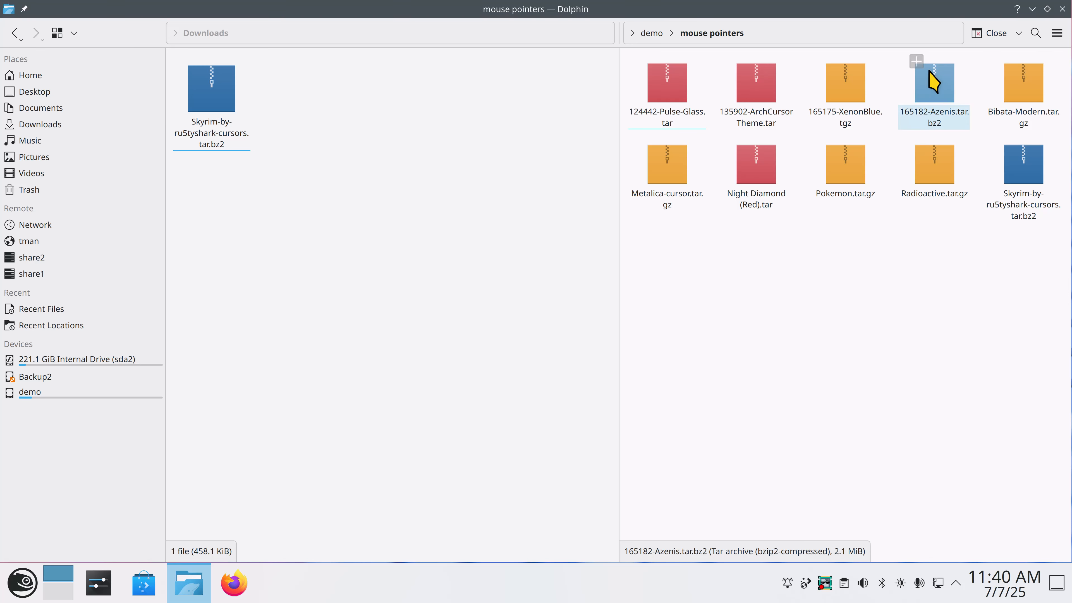
pyautogui.moveTo(935, 84); pyautogui.dragTo(462, 168)
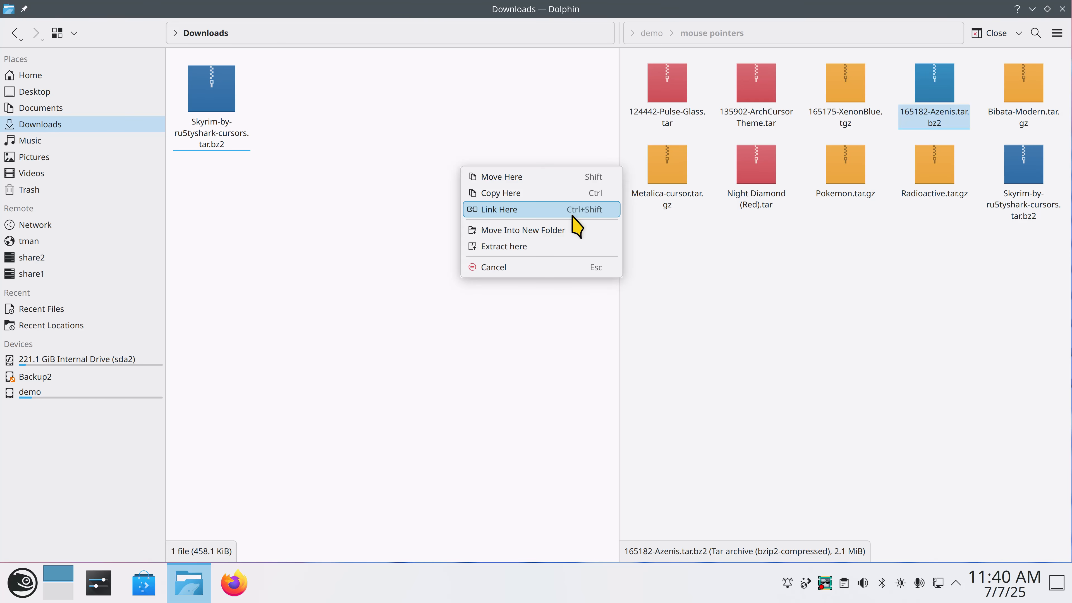
pyautogui.click(499, 193)
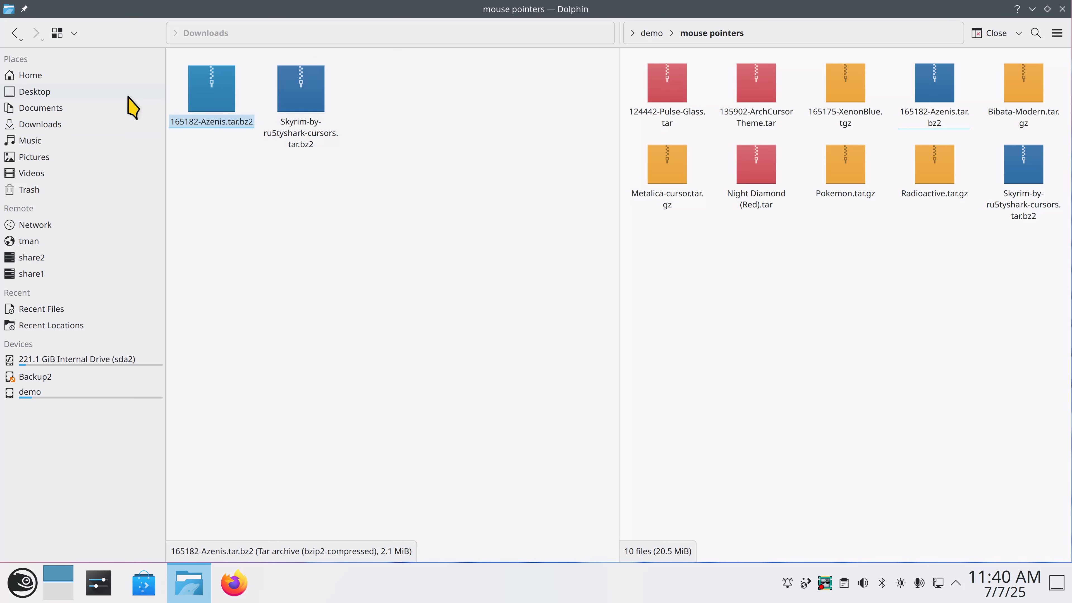
# Switch the mouse pointers pane to Home, show hidden files, and open the .icons folder.
pyautogui.click(75, 79)
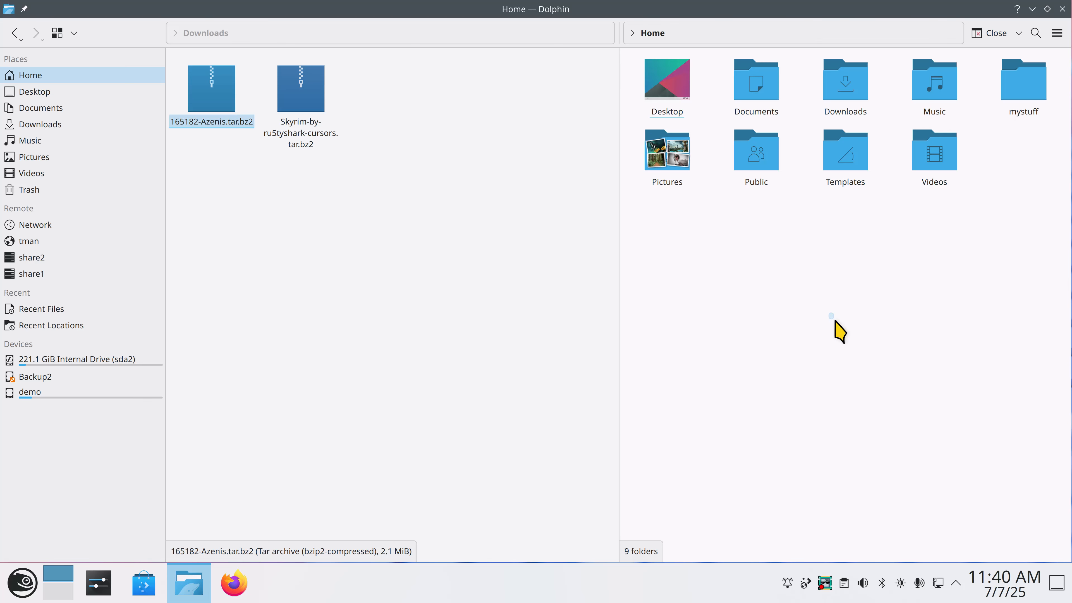
pyautogui.hotkey('ctrl', 'h')
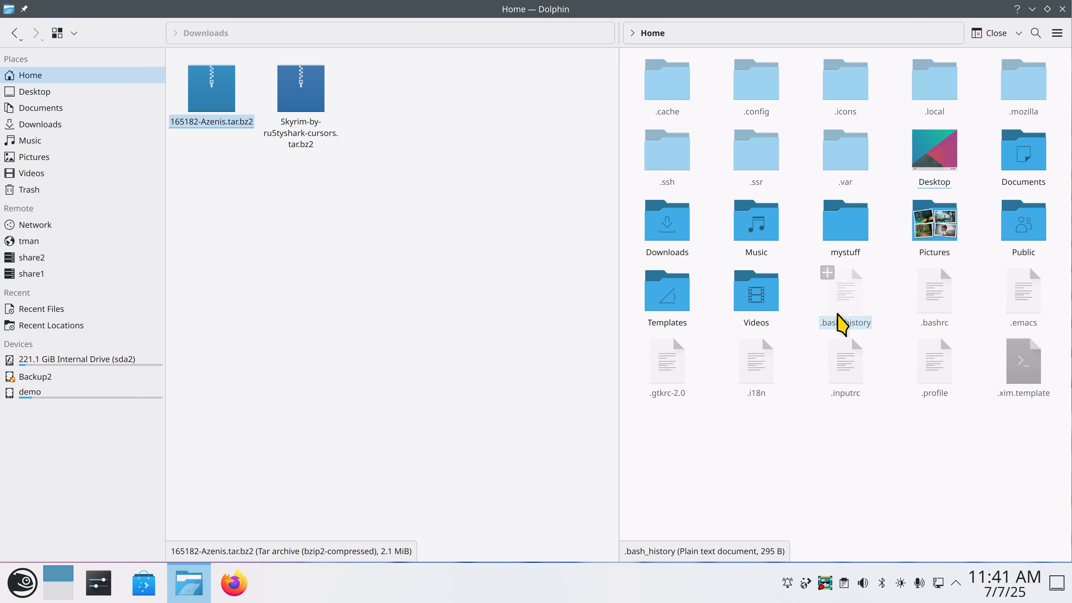
pyautogui.click(848, 104)
pyautogui.doubleClick(849, 104)
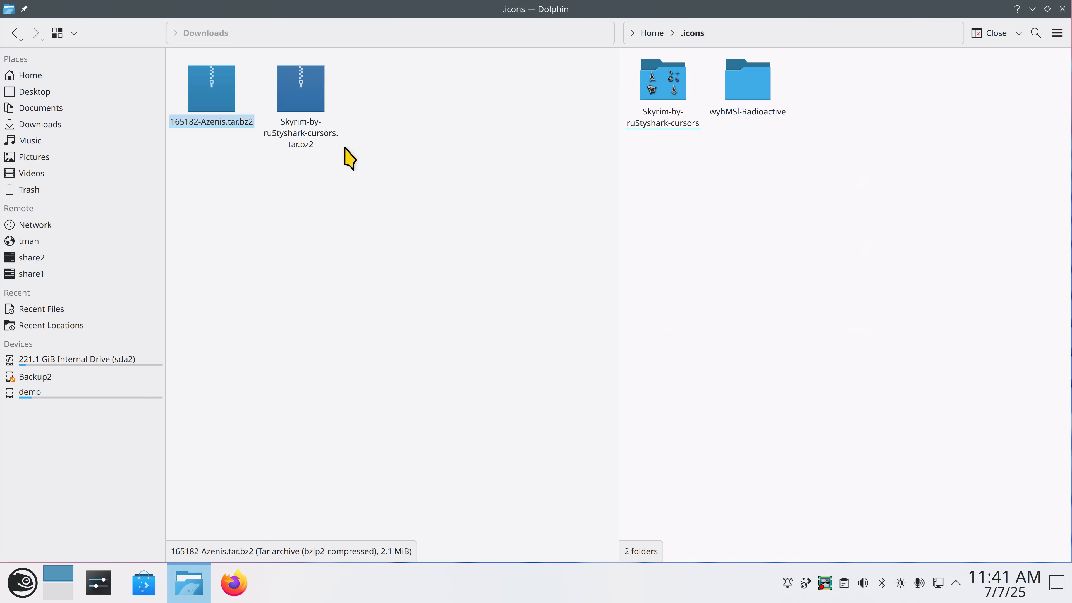
# Extract 165182-Azenis.tar.bz2 directly into the Downloads folder.
pyautogui.click(249, 199)
pyautogui.rightClick(217, 97)
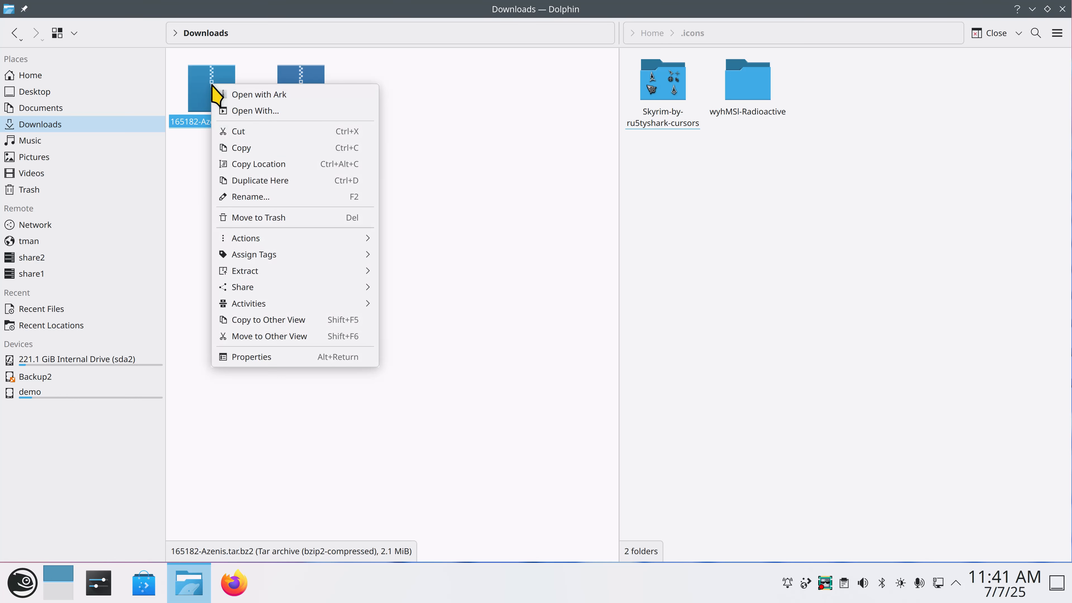
pyautogui.moveTo(314, 273)
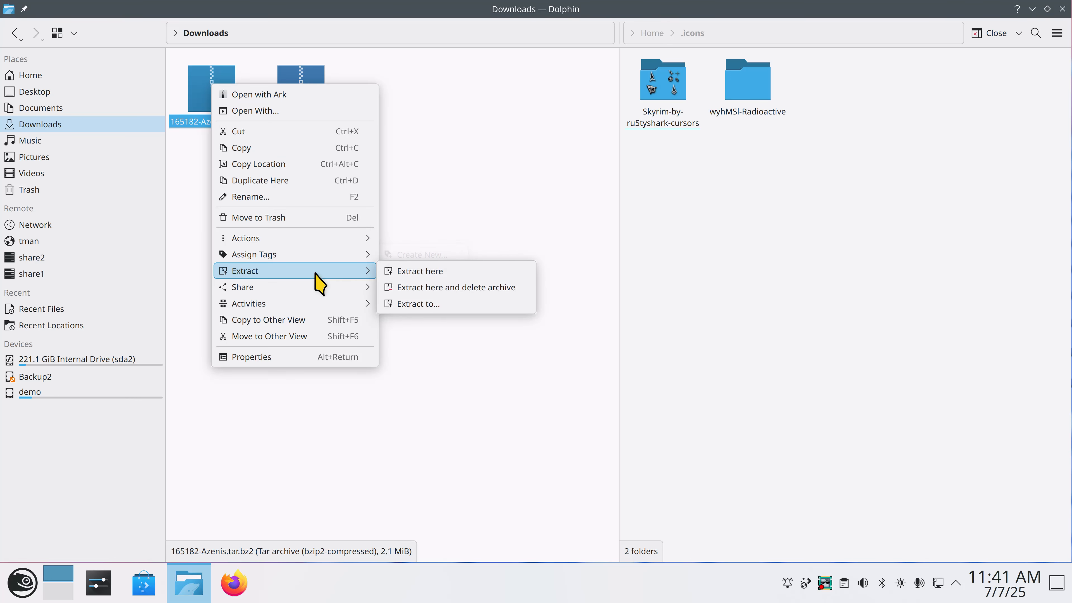
pyautogui.click(422, 273)
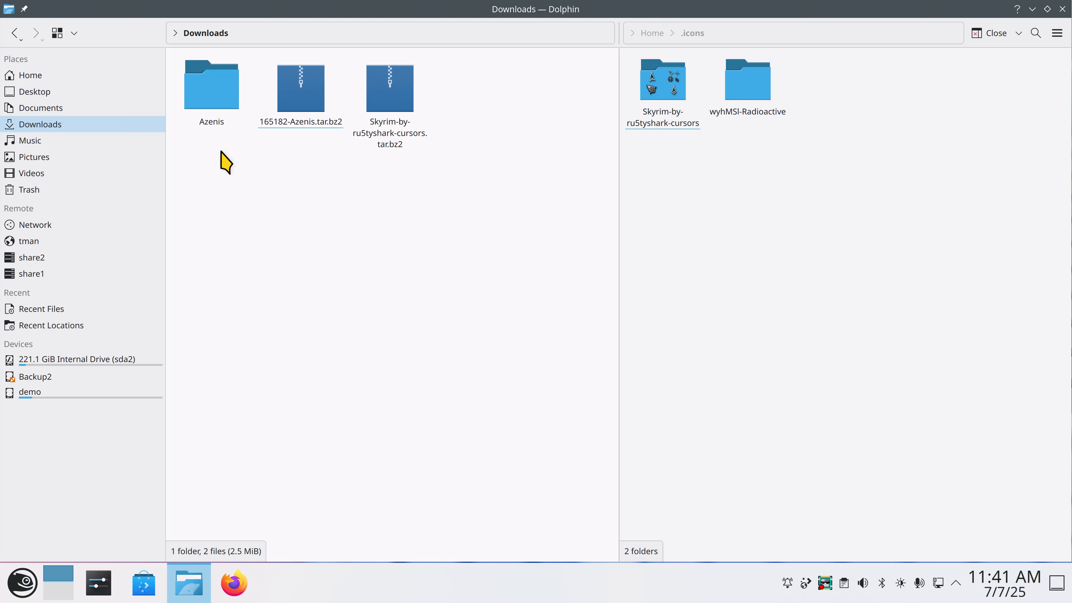
# Compare the contents of the extracted Azenis folder with the Skyrim-by-ru5tyshark-cursors folder in .icons, returning to Downloads and .icons.
pyautogui.doubleClick(210, 101)
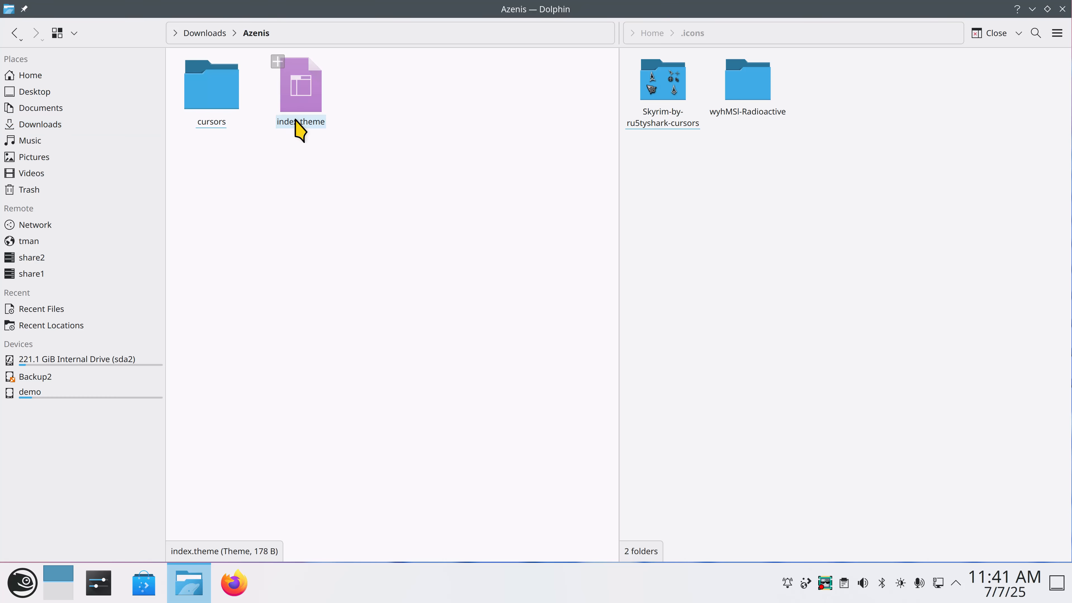
pyautogui.click(210, 33)
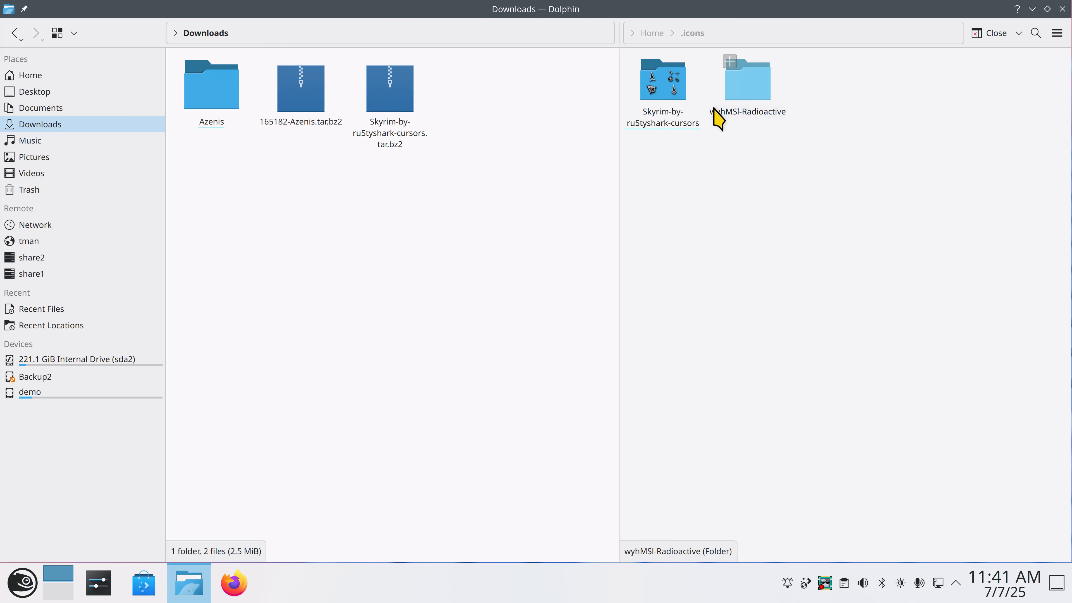
pyautogui.click(665, 99)
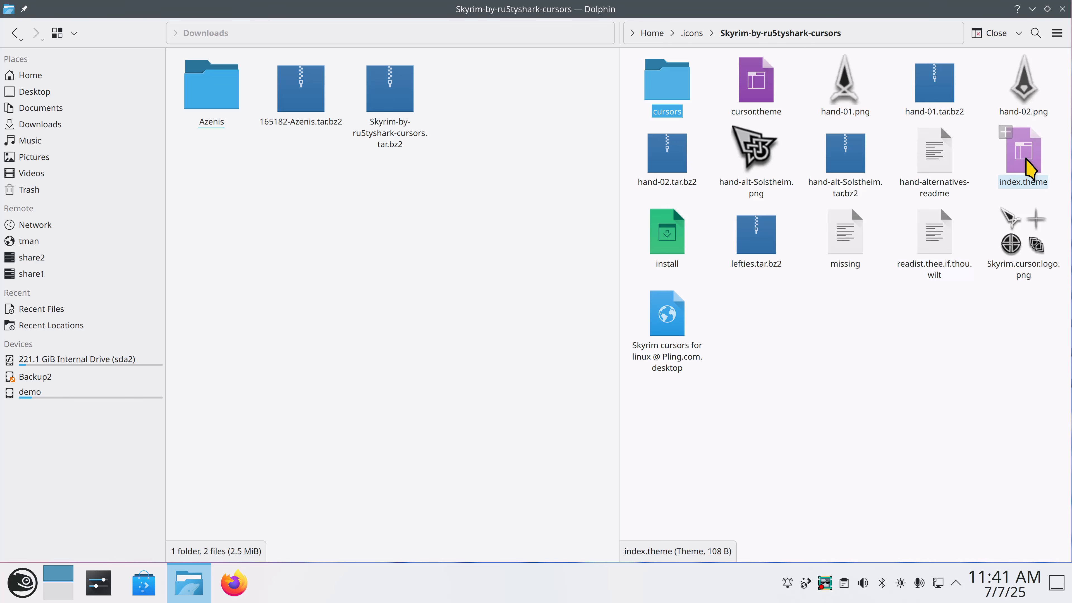
pyautogui.click(693, 33)
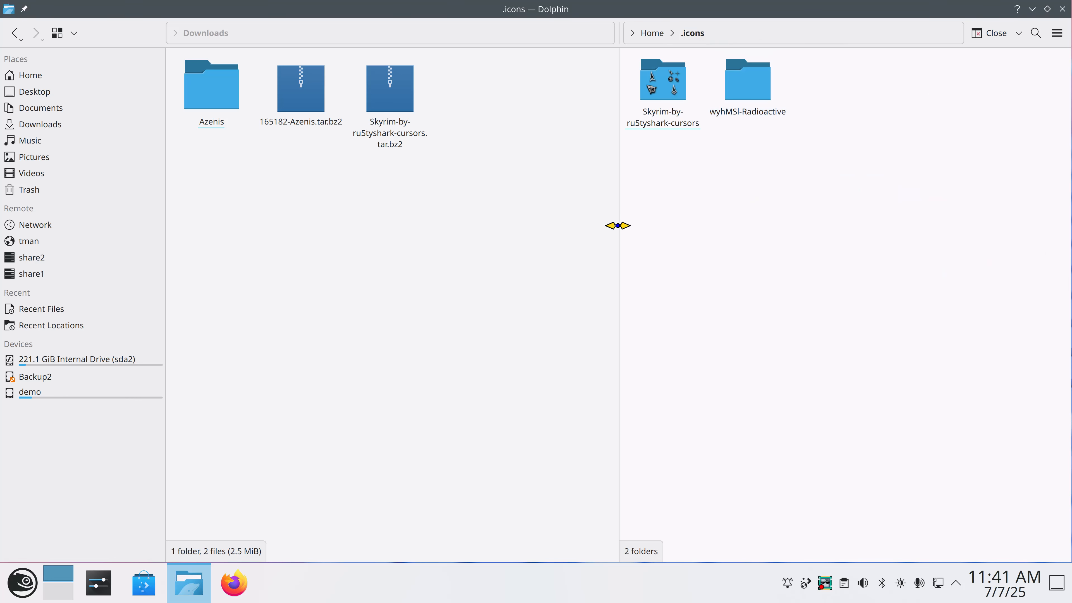
# Transfer the Azenis folder from Downloads to .icons, then delete that copy from .icons.
pyautogui.click(210, 121)
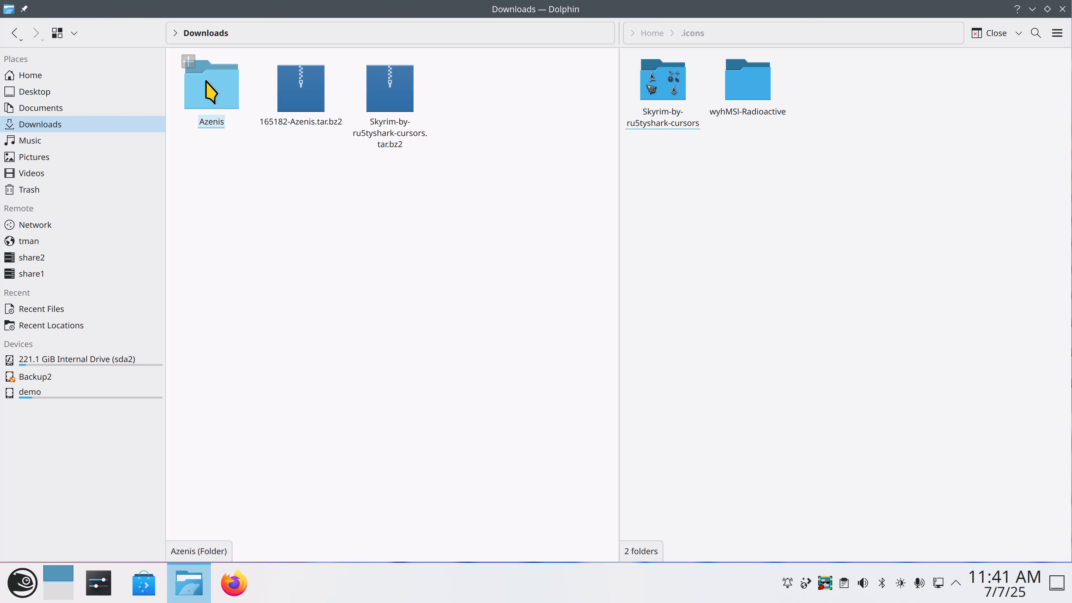
pyautogui.moveTo(209, 86); pyautogui.dragTo(826, 190)
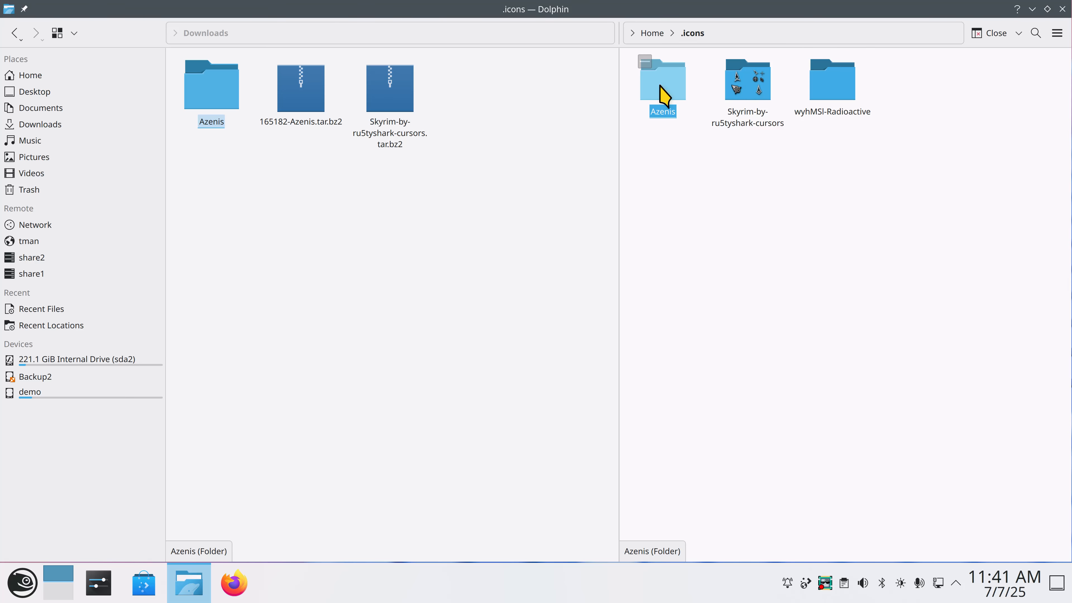
pyautogui.press('Delete')
# Copy the Azenis folder from Downloads into the .icons folder.
pyautogui.moveTo(205, 85); pyautogui.dragTo(763, 207)
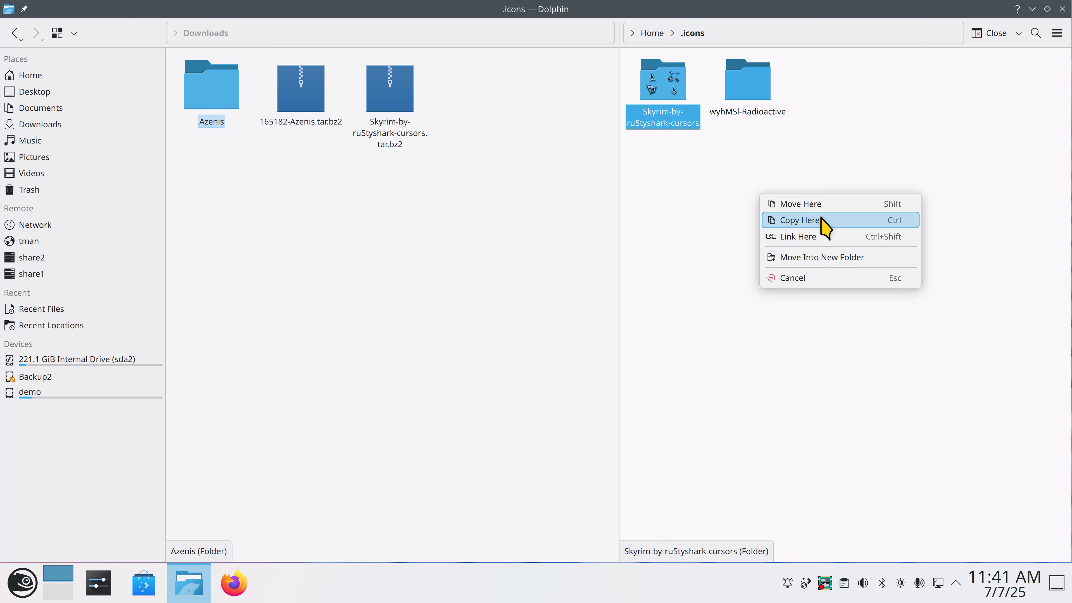
pyautogui.click(823, 220)
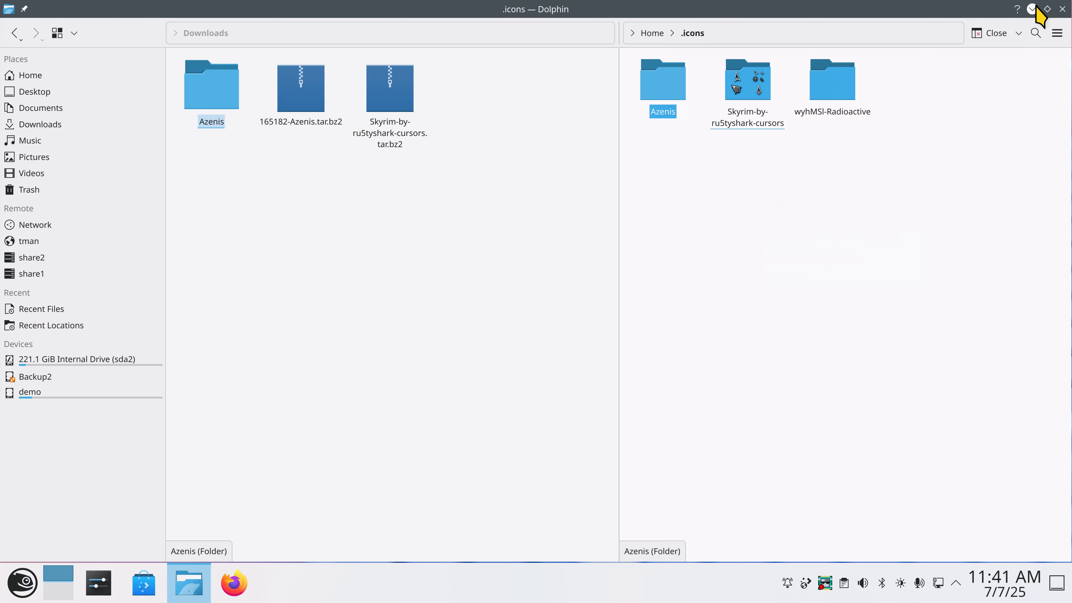
# Minimize the file manager, open System Settings, and search for "mouse" to reach the Cursors page.
pyautogui.click(1033, 9)
pyautogui.click(98, 583)
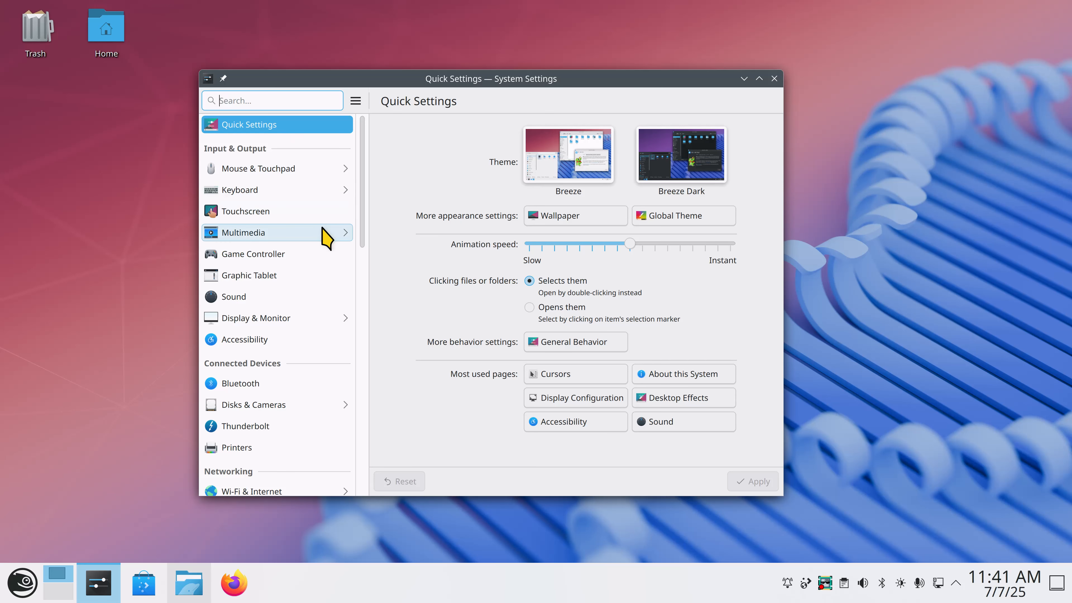
pyautogui.write('mouse')
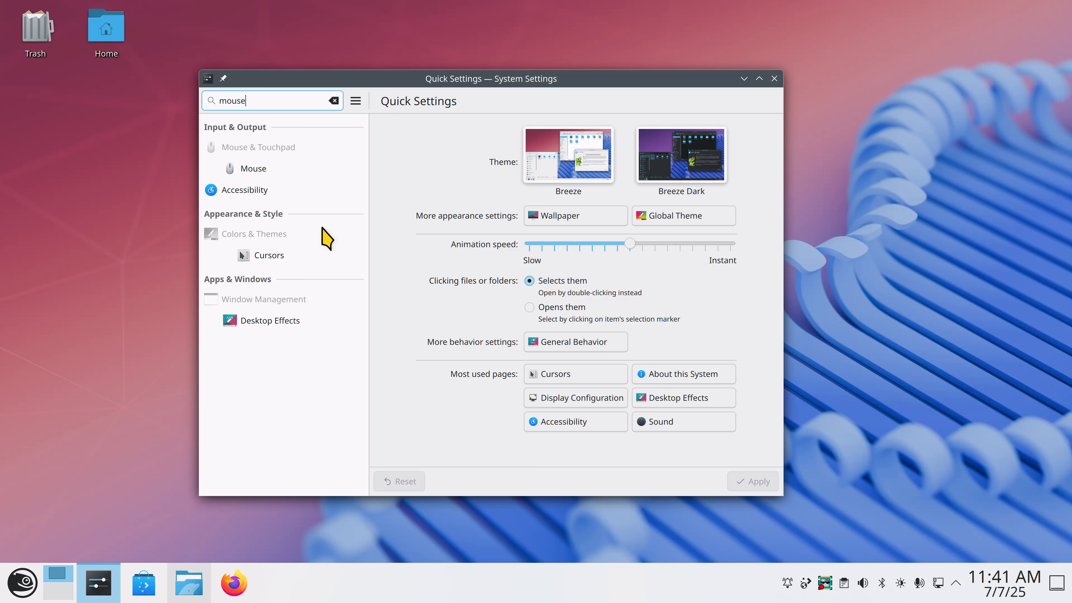
pyautogui.click(300, 256)
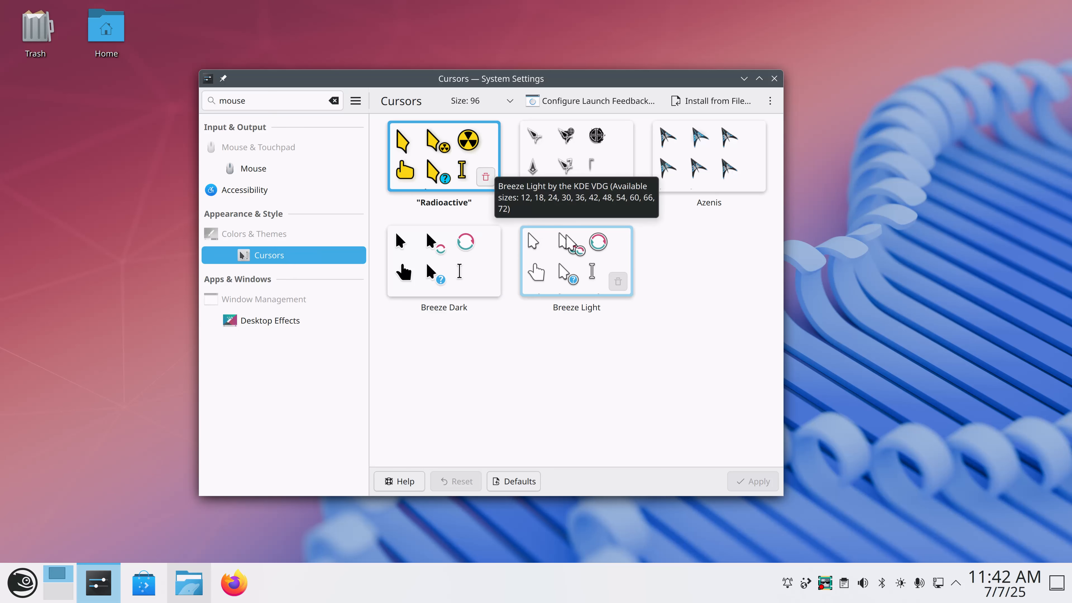
# Select the Azenis cursor theme and apply it.
pyautogui.click(700, 158)
pyautogui.click(759, 481)
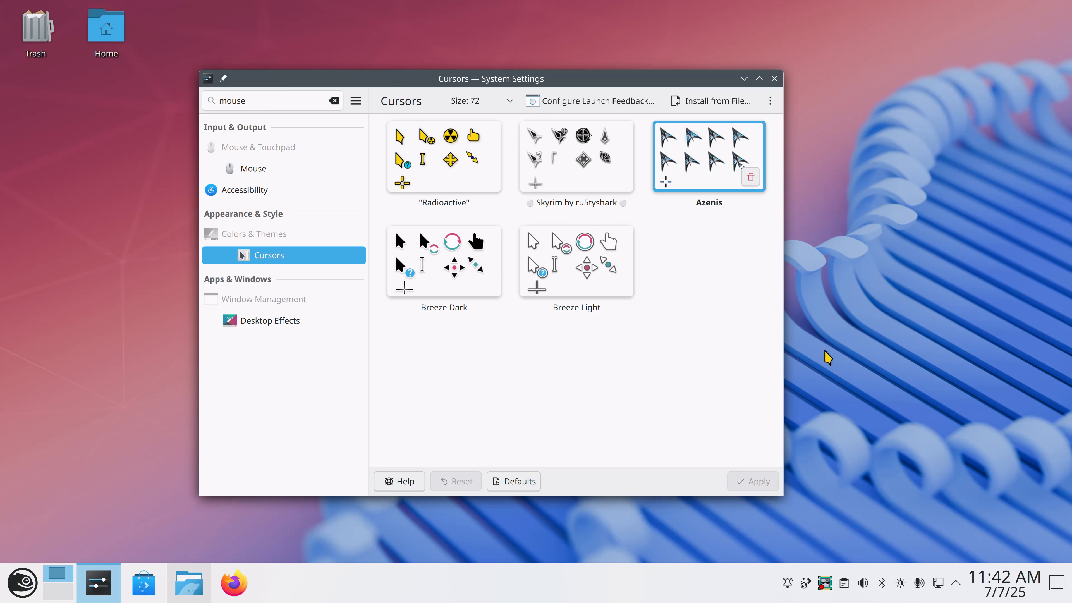
# Show the Log Out option among the application launcher's session choices, then return to the Cursors page without logging out.
pyautogui.click(22, 582)
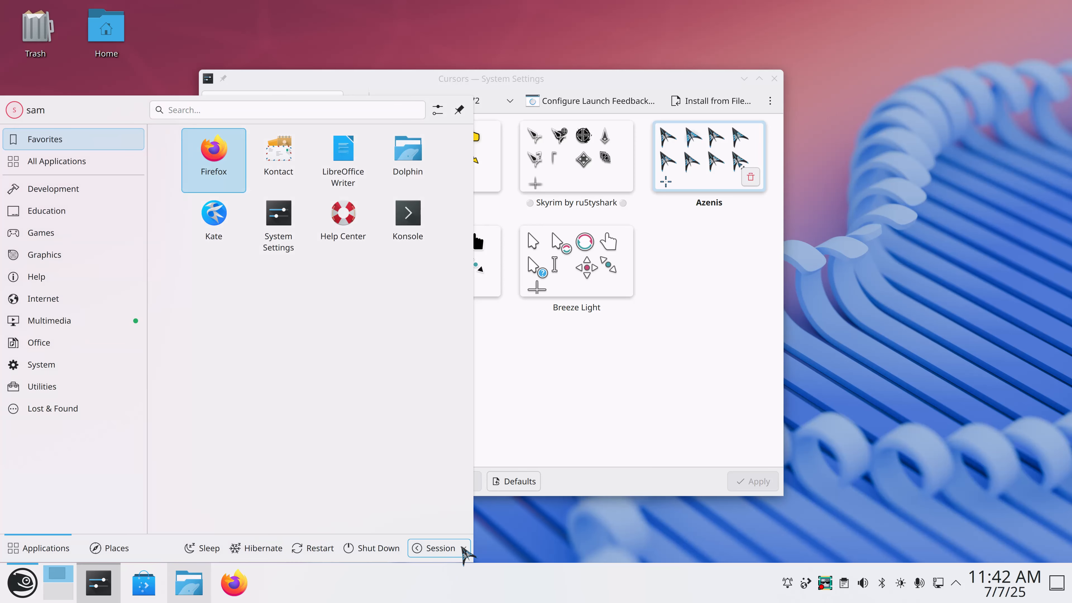
pyautogui.click(464, 549)
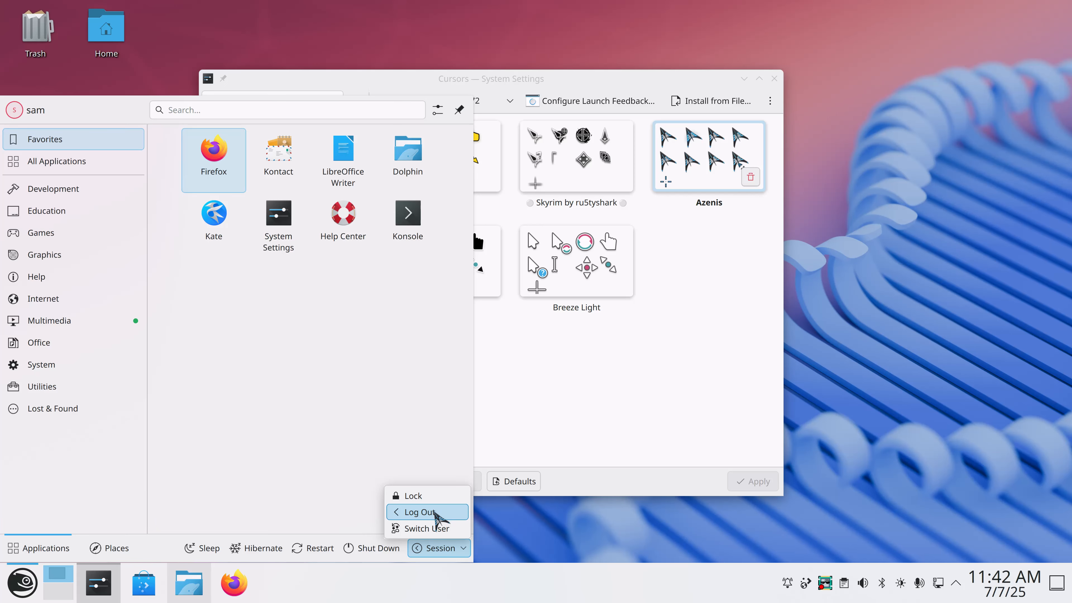
pyautogui.click(624, 364)
pyautogui.click(711, 261)
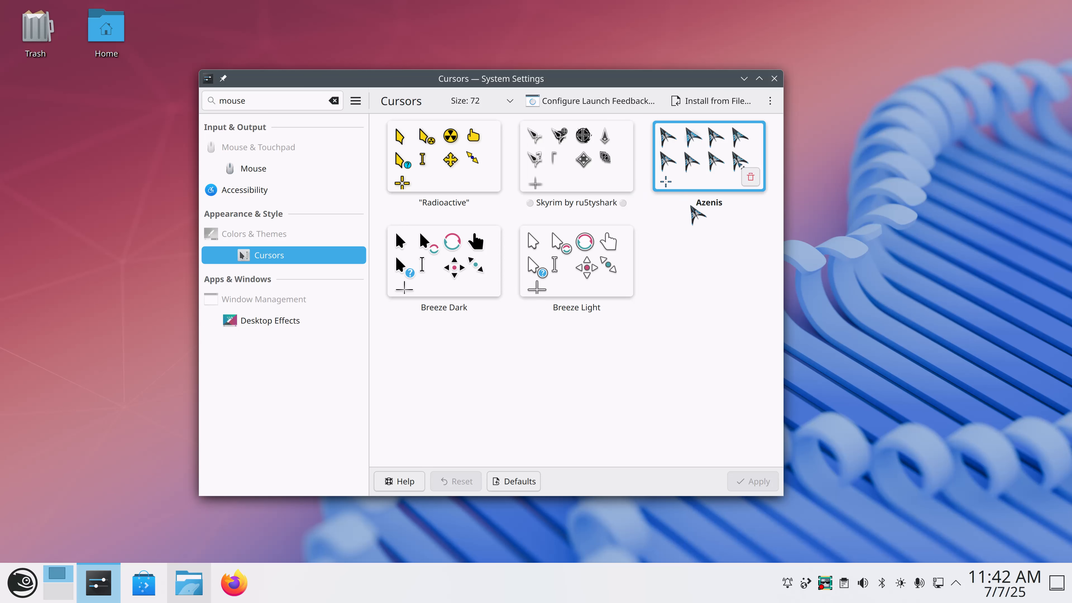
# Review the cursor sizes offered for the Azenis theme and choose size 72.
pyautogui.click(510, 101)
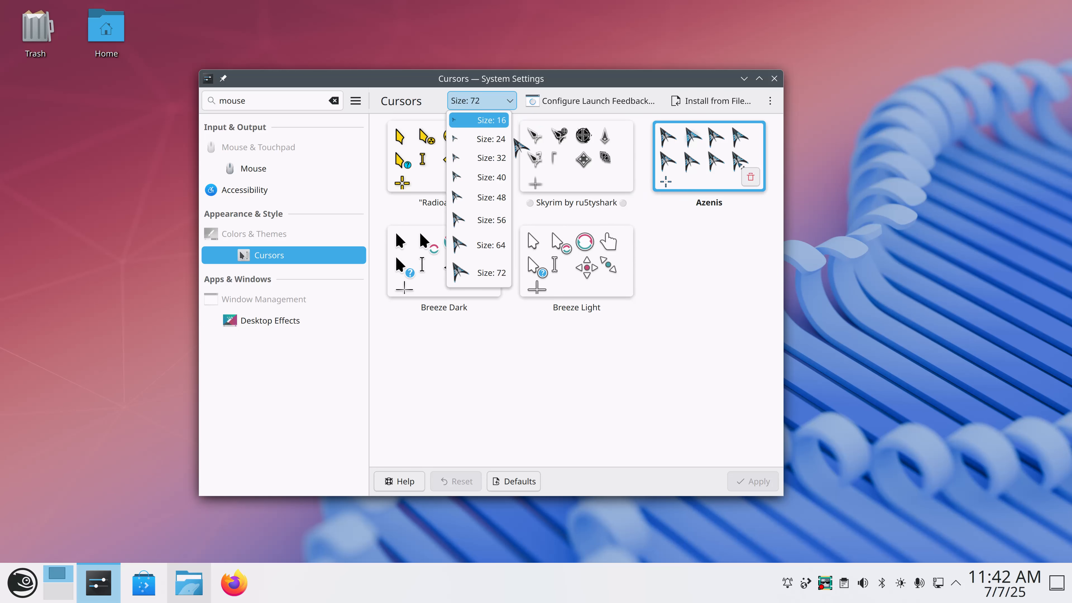
pyautogui.click(497, 273)
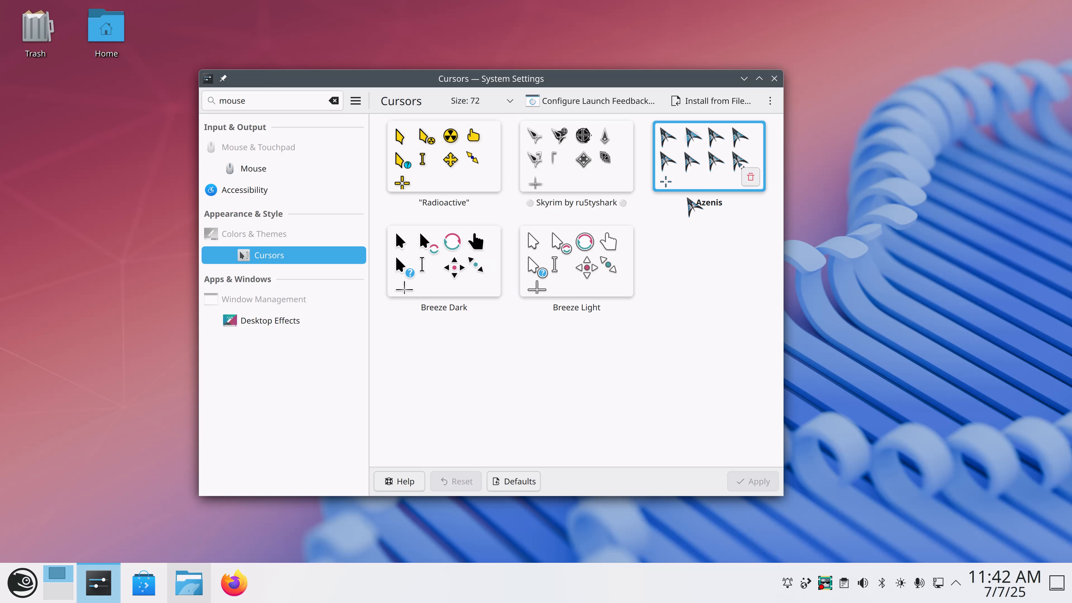
# Review the Azenis cursor sizes, search the downloadable cursor themes for "Azenis", and close the download window without installing anything.
pyautogui.click(481, 101)
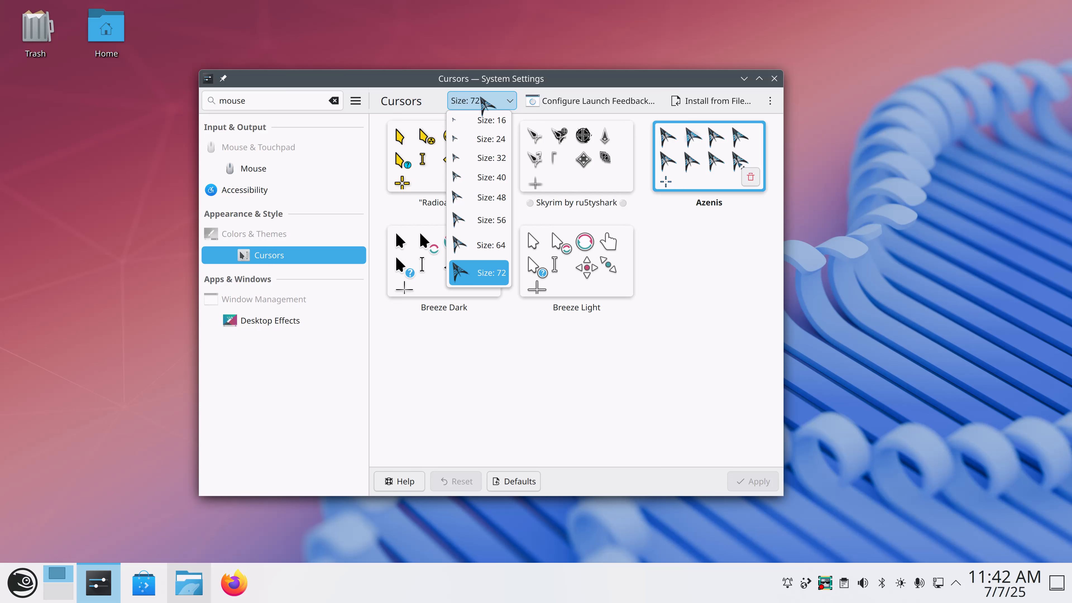
pyautogui.click(686, 223)
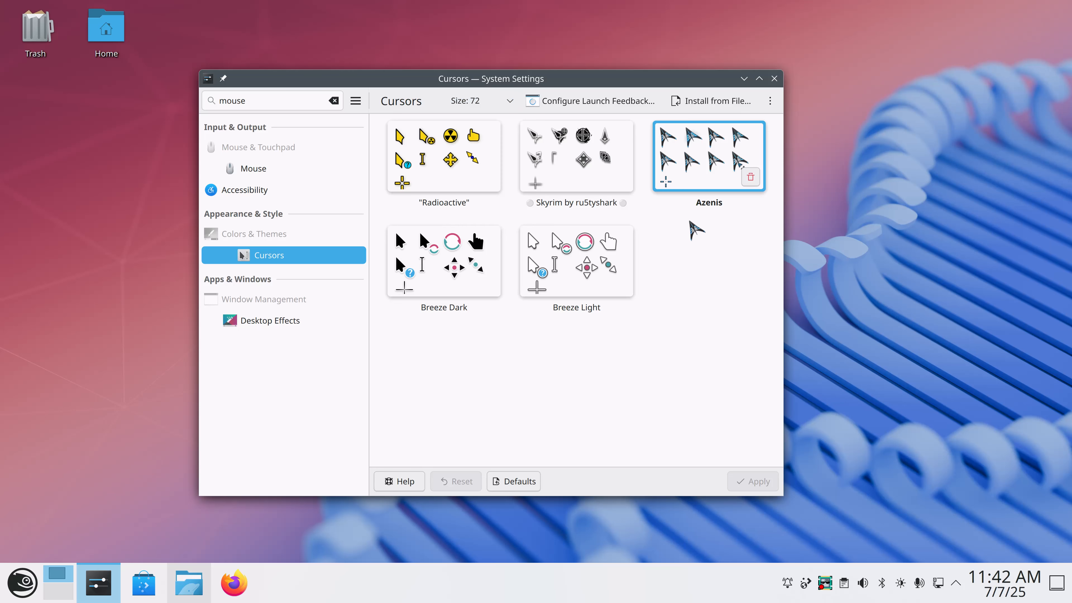
pyautogui.click(770, 101)
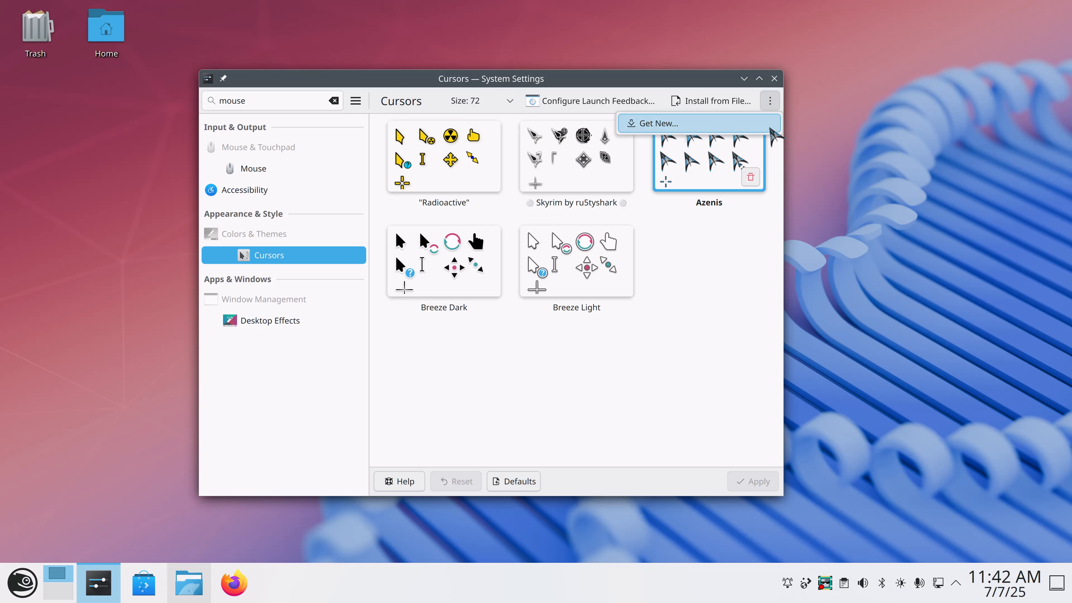
pyautogui.click(705, 124)
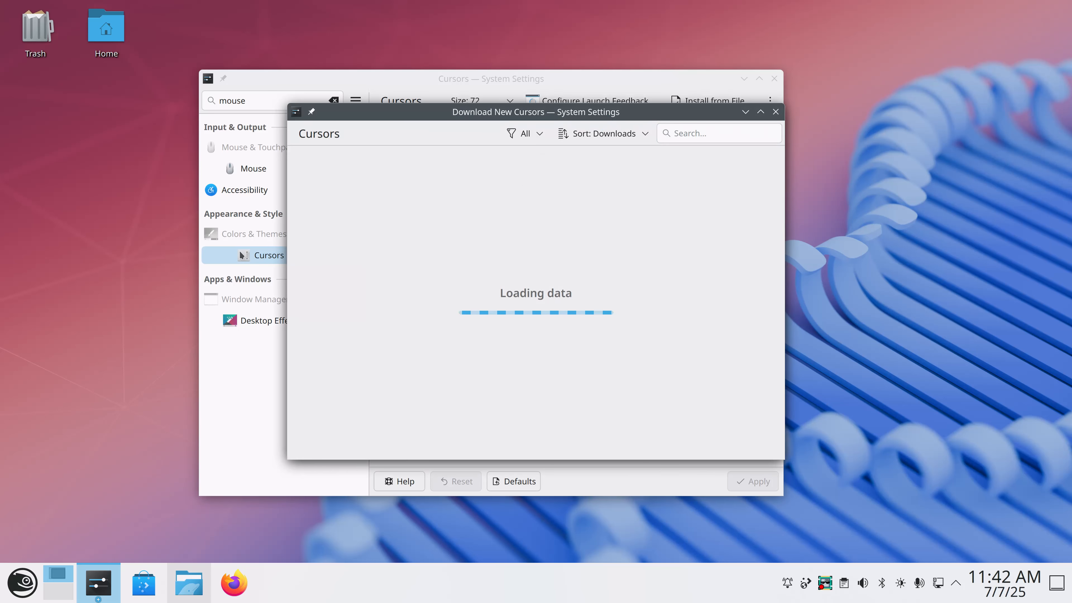
pyautogui.moveTo(604, 116); pyautogui.dragTo(584, 228)
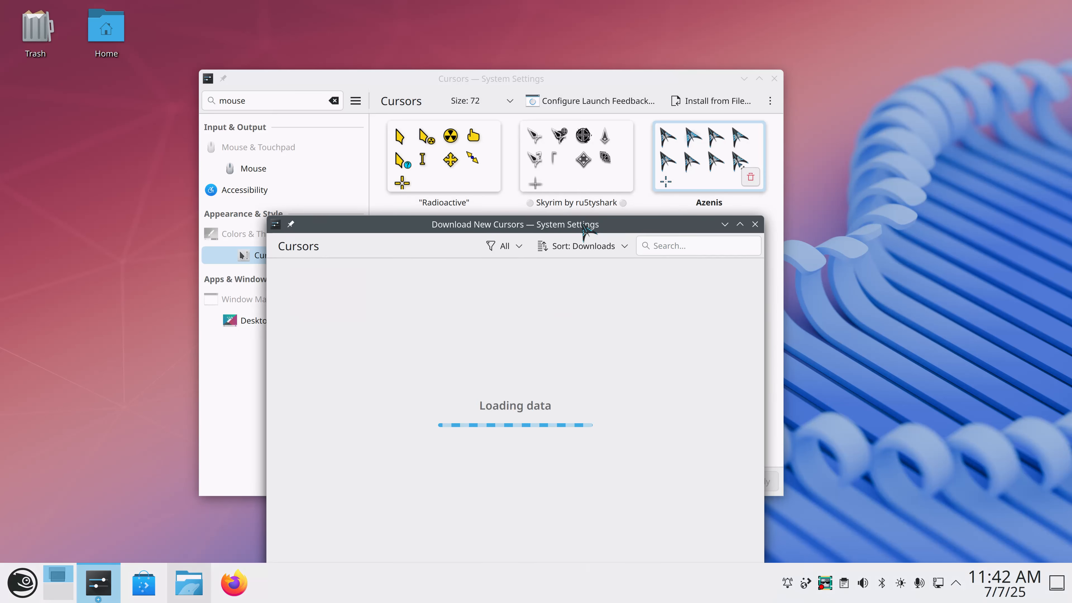
pyautogui.click(668, 245)
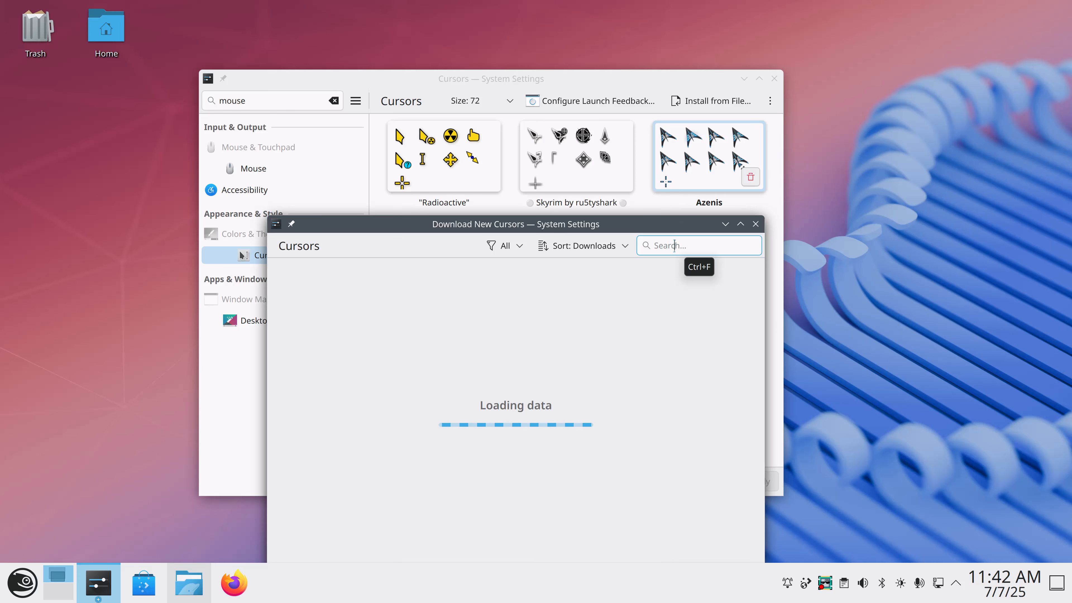
pyautogui.write('A')
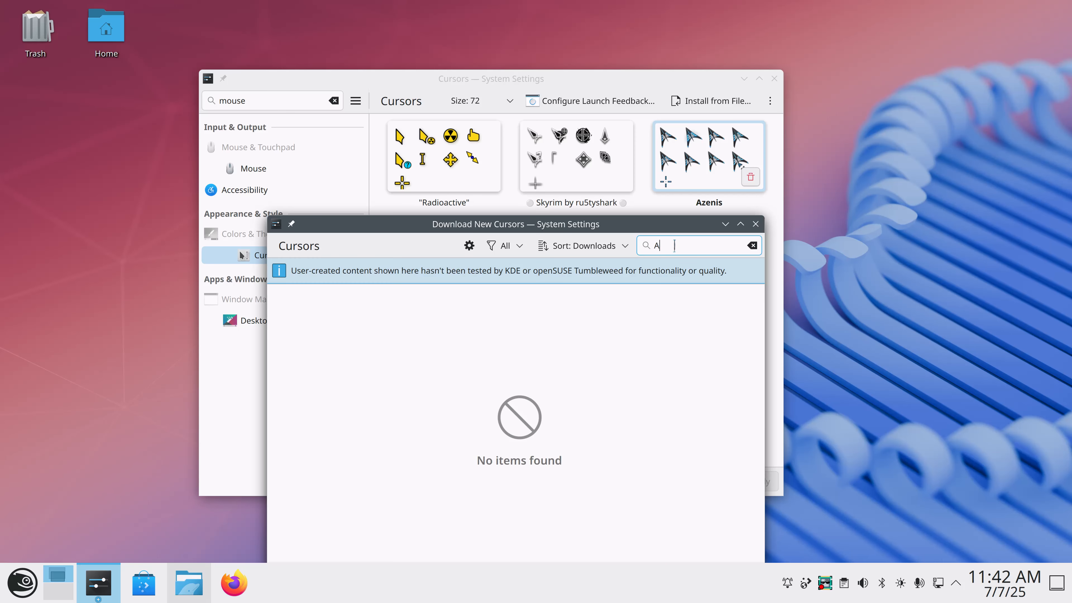
pyautogui.write('zenis')
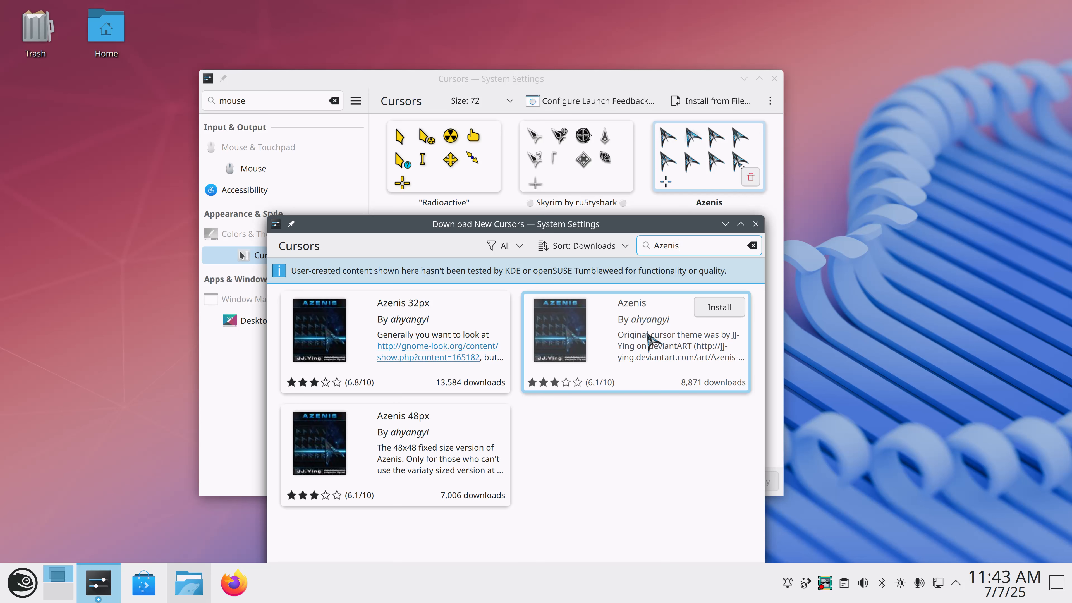
pyautogui.click(756, 224)
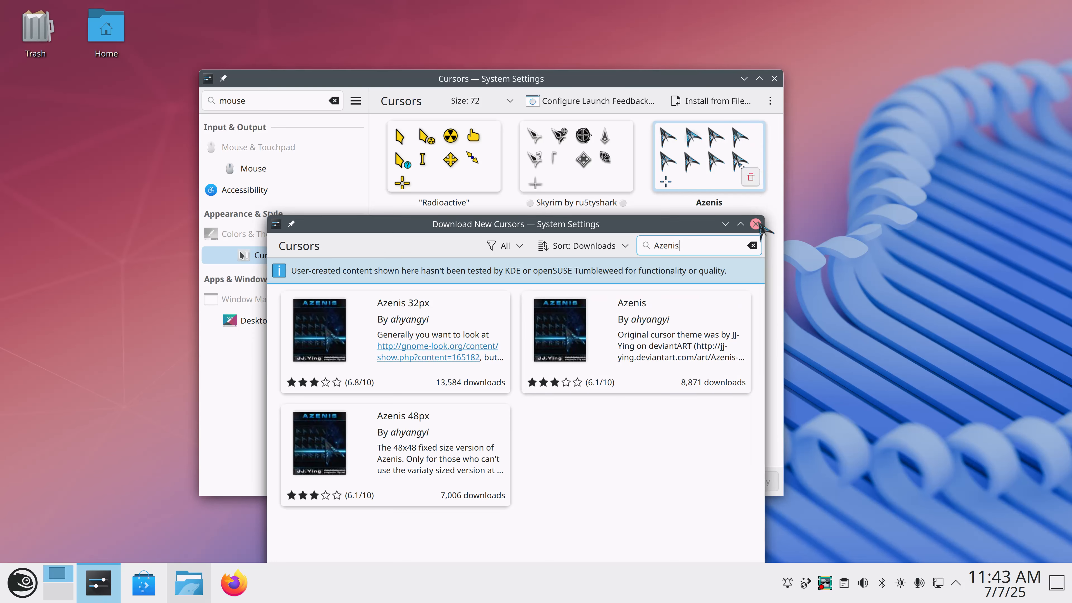
# Check the size list once more, apply the "Radioactive" cursor theme, and close System Settings.
pyautogui.click(498, 104)
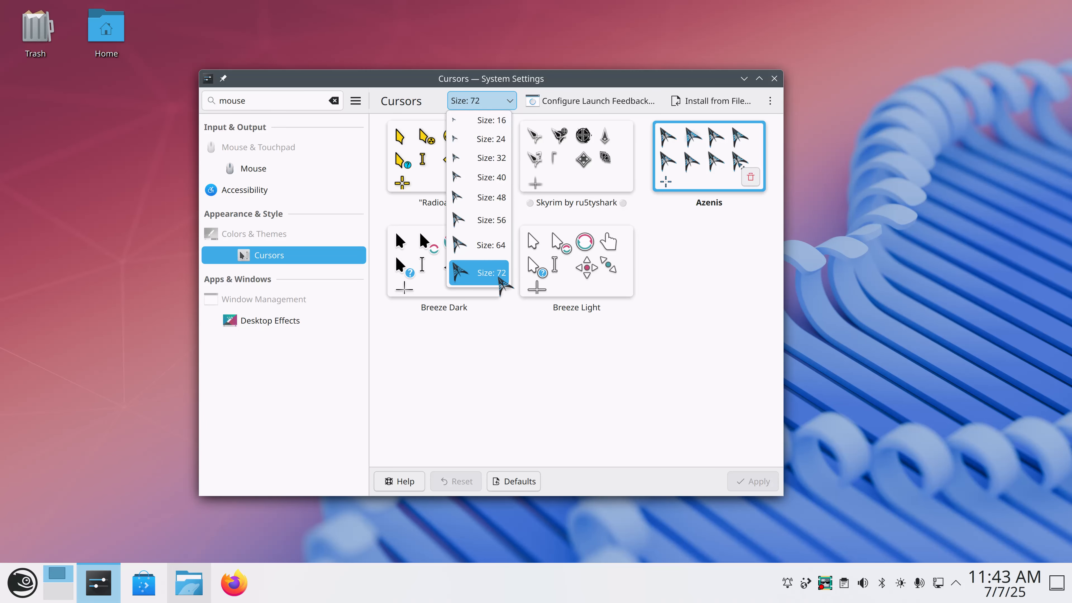
pyautogui.click(713, 291)
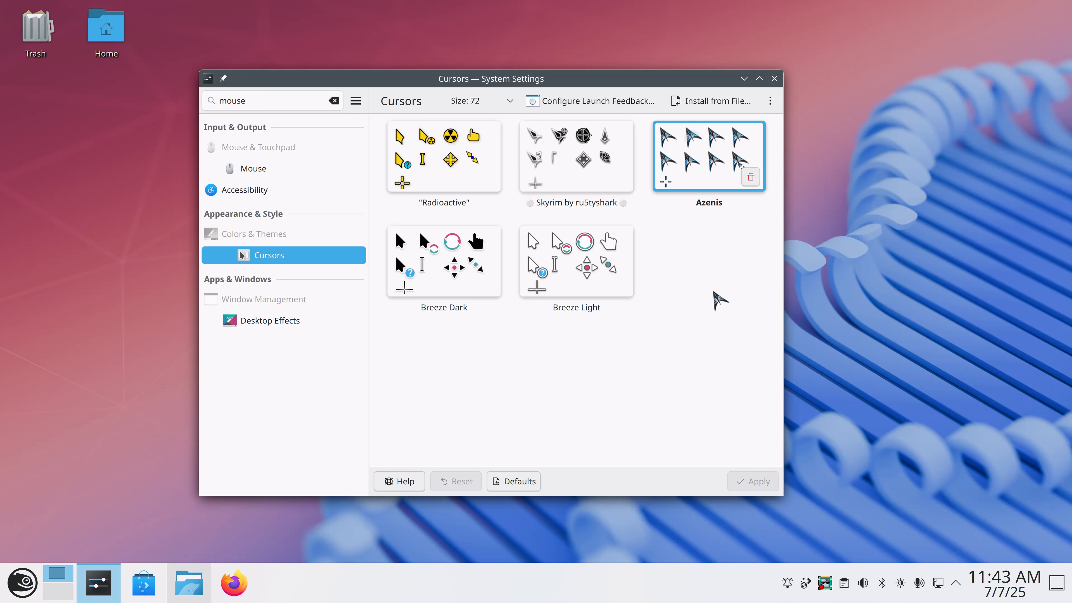
pyautogui.click(446, 186)
pyautogui.click(753, 481)
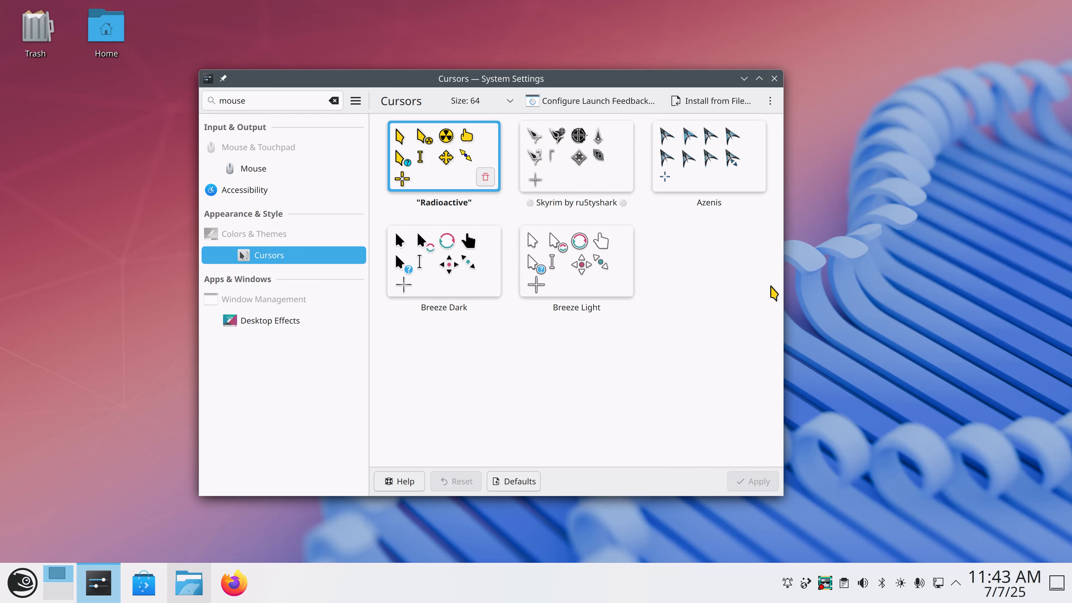
pyautogui.click(775, 79)
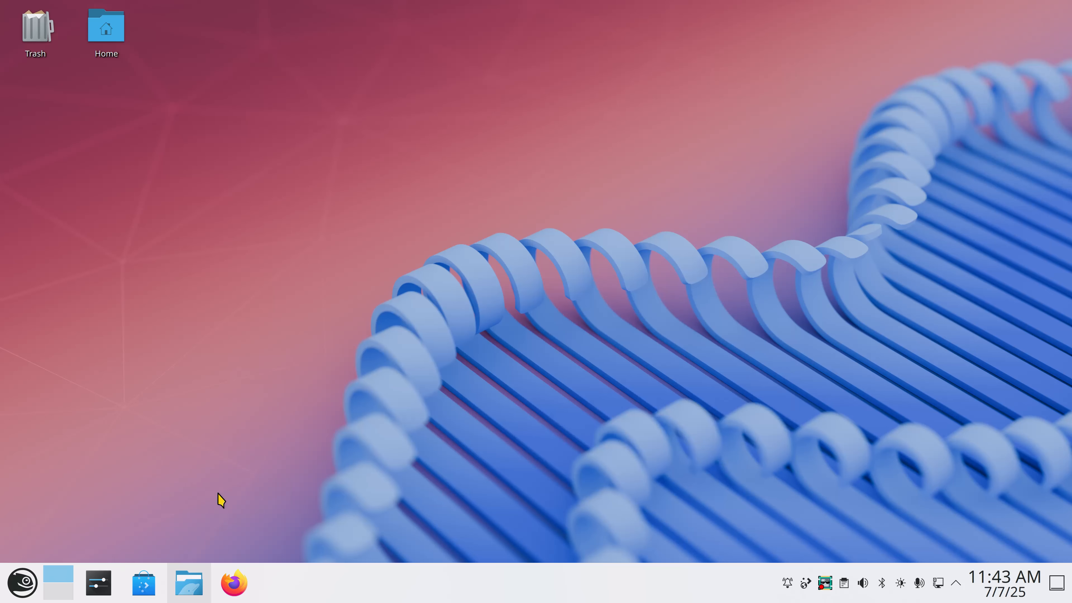
# In Dolphin, leave the split view, move the Azenis folder from Home's .icons folder to the trash, and close the file manager.
pyautogui.click(188, 585)
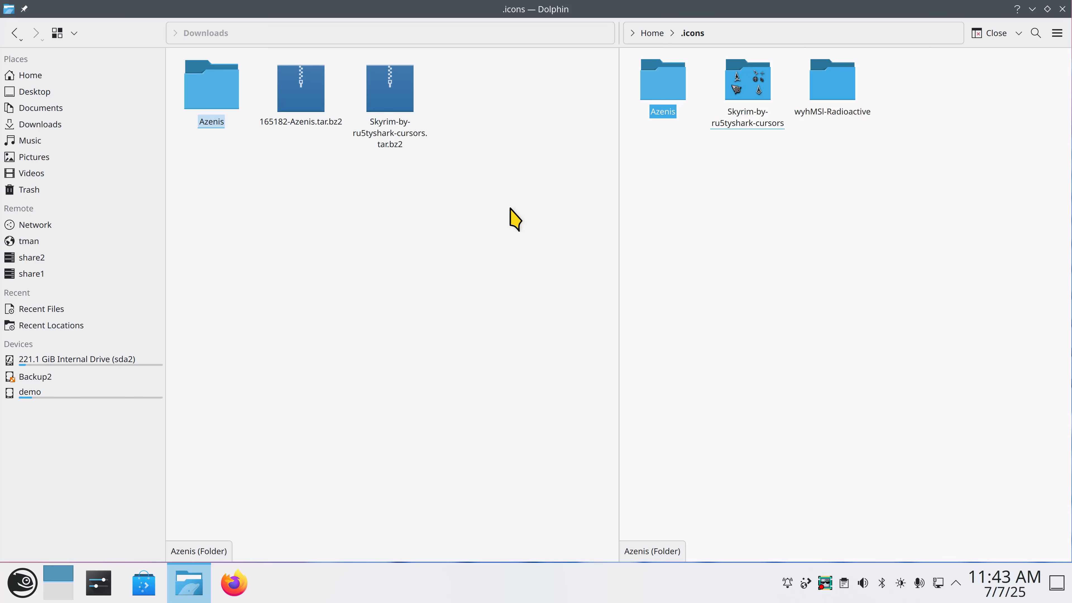
pyautogui.press('F3')
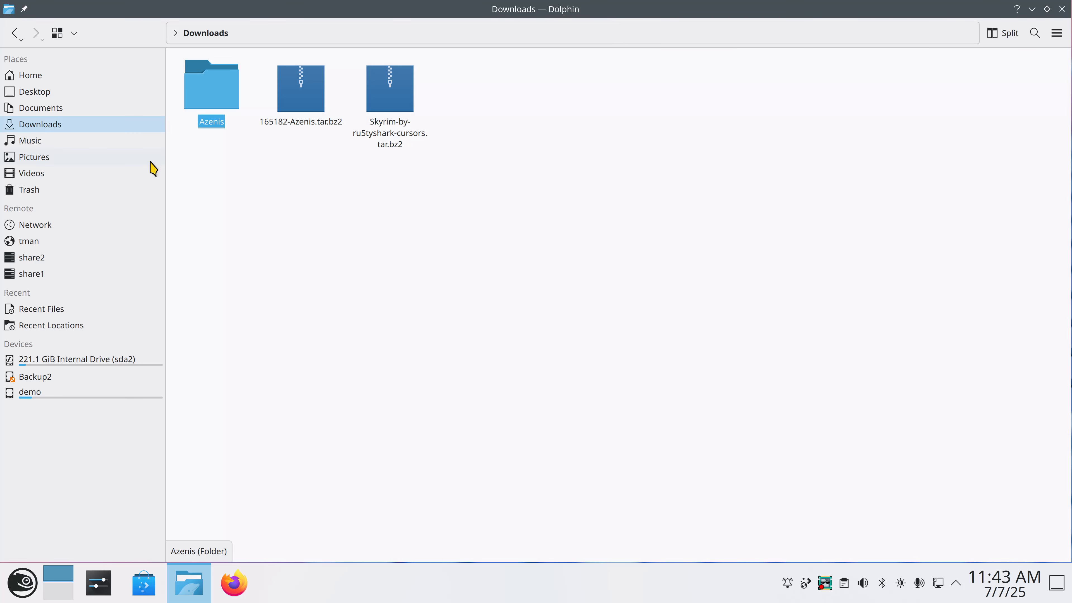
pyautogui.click(58, 76)
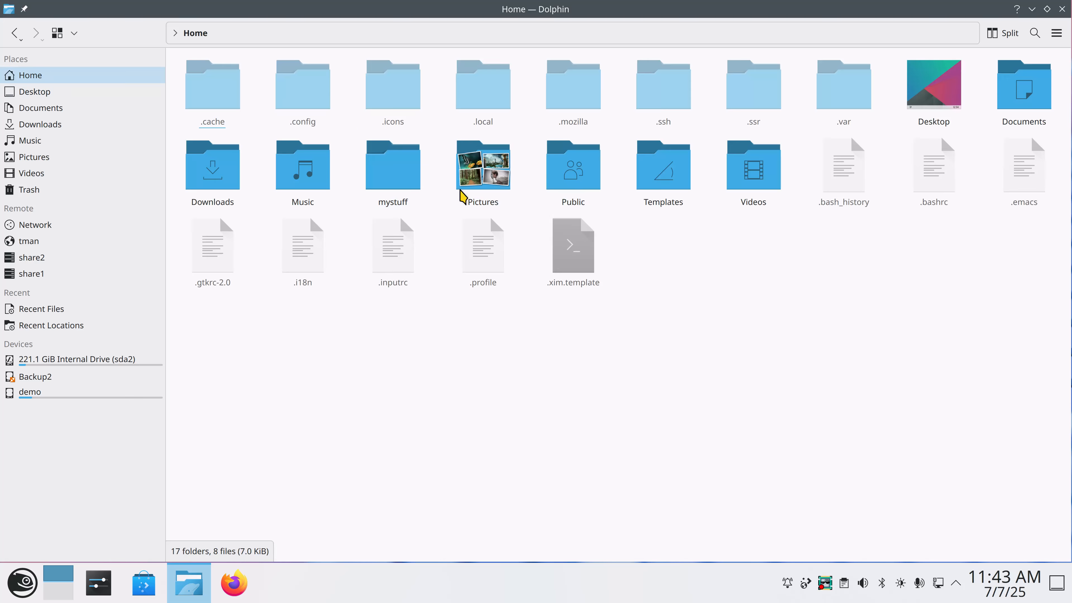
pyautogui.doubleClick(395, 91)
pyautogui.click(212, 98)
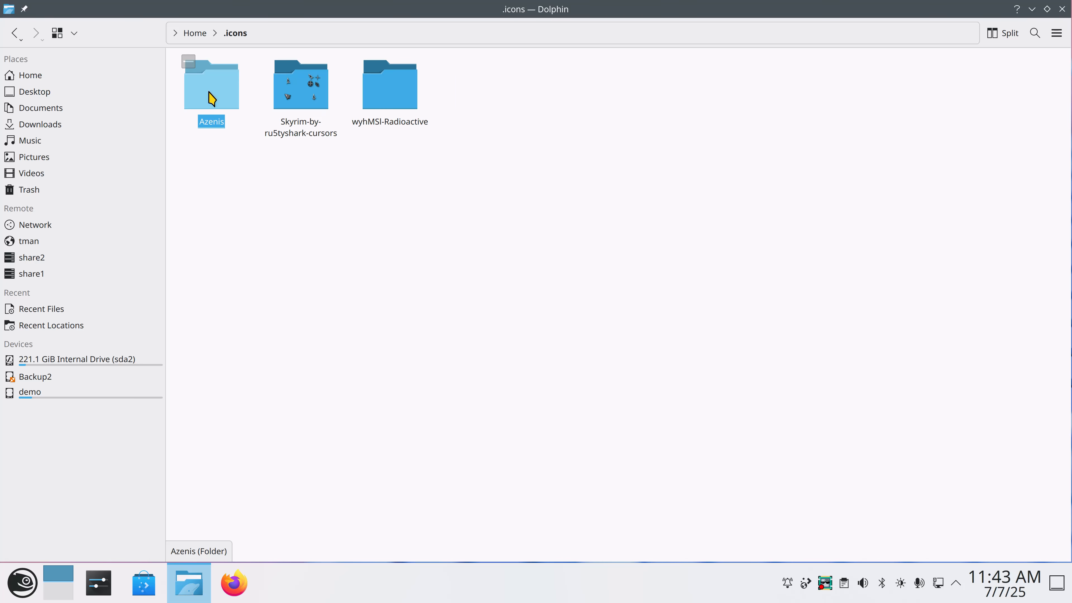
pyautogui.press('Delete')
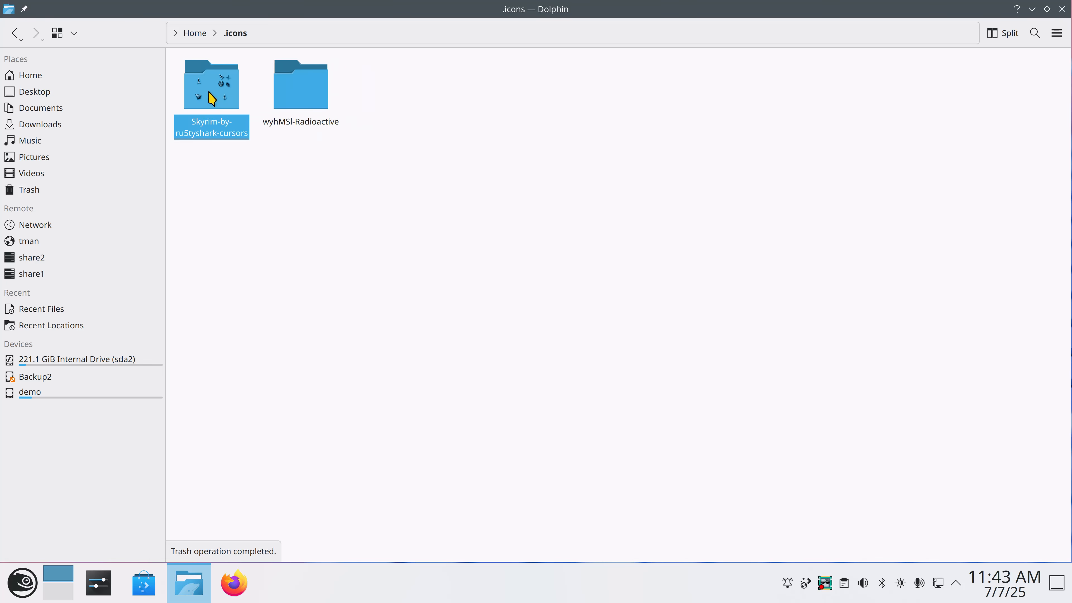
pyautogui.click(1062, 8)
# Reopen System Settings, search for "mouse" to check the installed themes on the Cursors page, and close it.
pyautogui.click(106, 582)
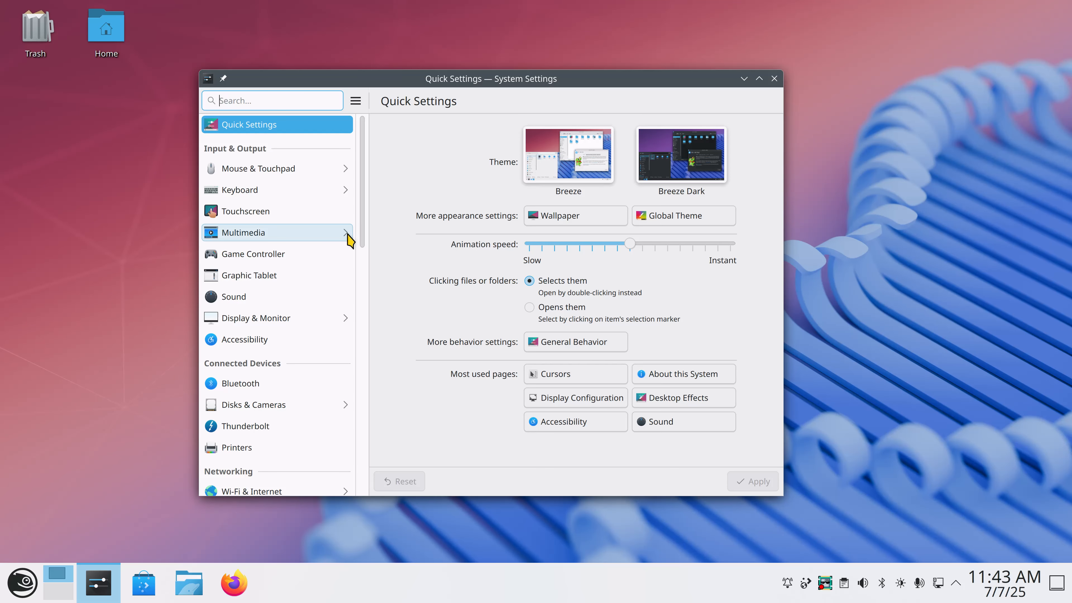
pyautogui.write('mouse')
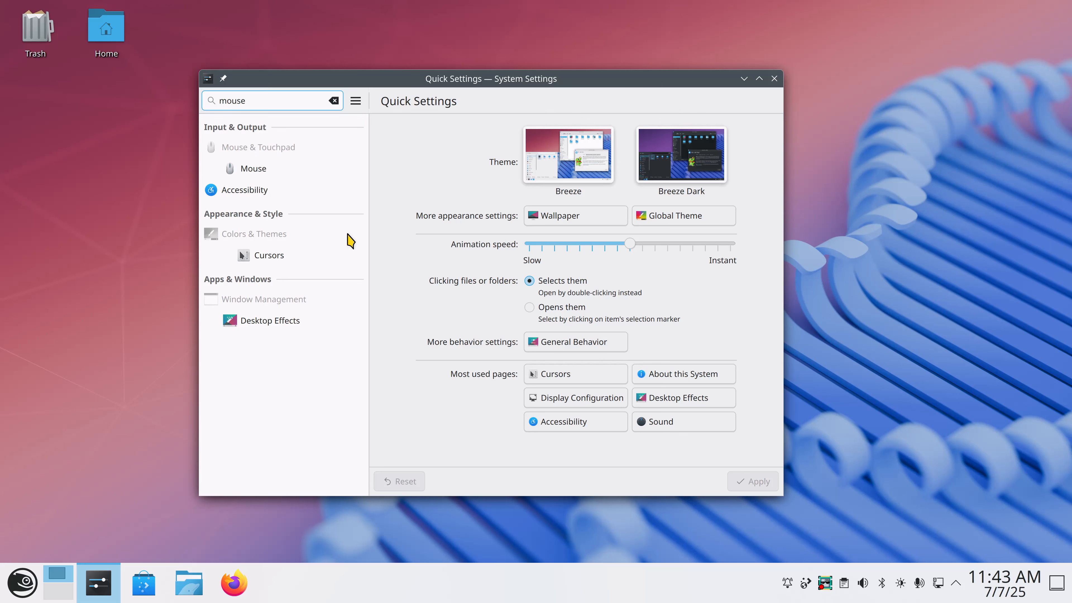
pyautogui.click(350, 255)
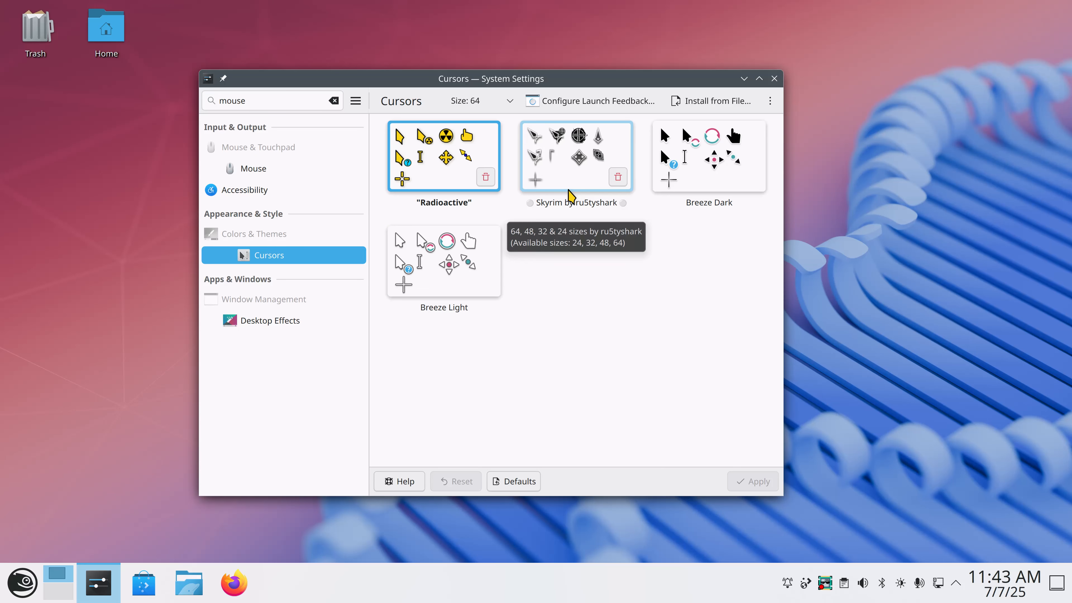
pyautogui.click(775, 79)
# View the Trash contents, then show the Home folder in an unmaximized window with smaller icons.
pyautogui.doubleClick(35, 27)
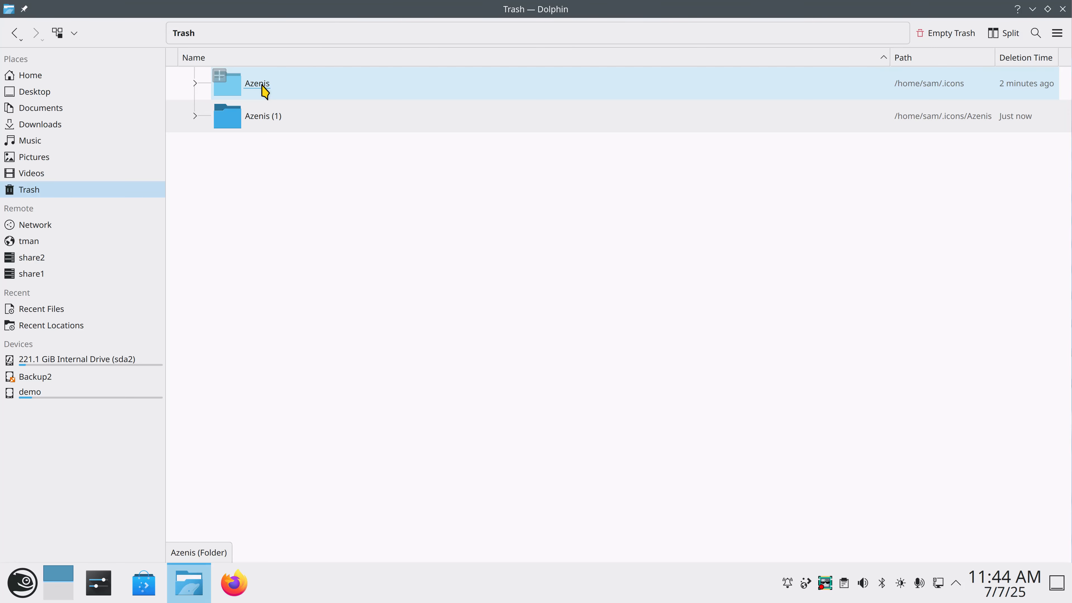
pyautogui.click(69, 78)
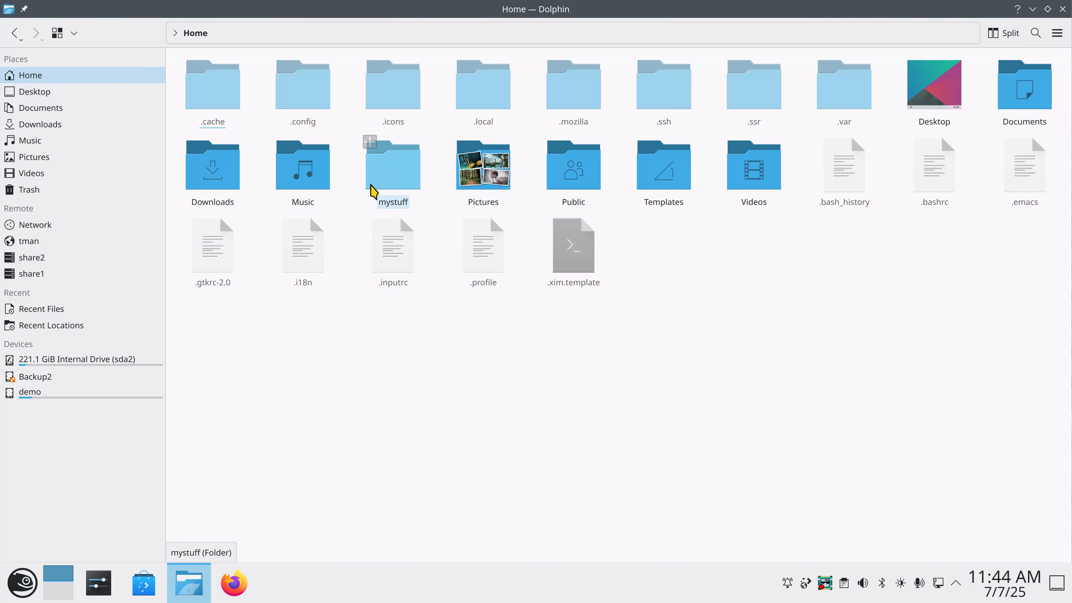
pyautogui.moveTo(511, 9); pyautogui.dragTo(504, 65)
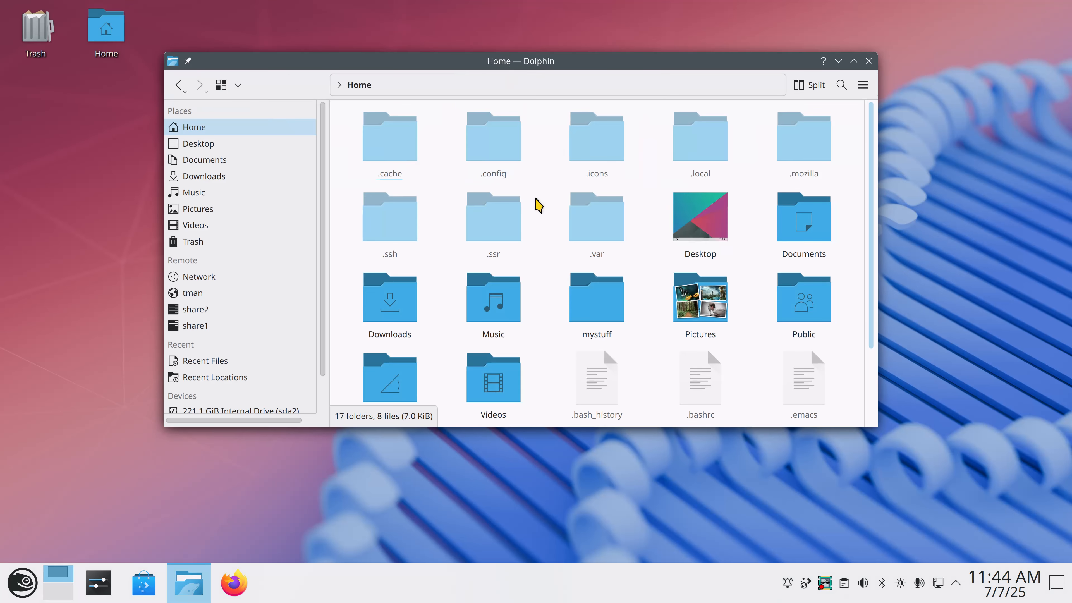
pyautogui.scroll(-3, 548, 232)
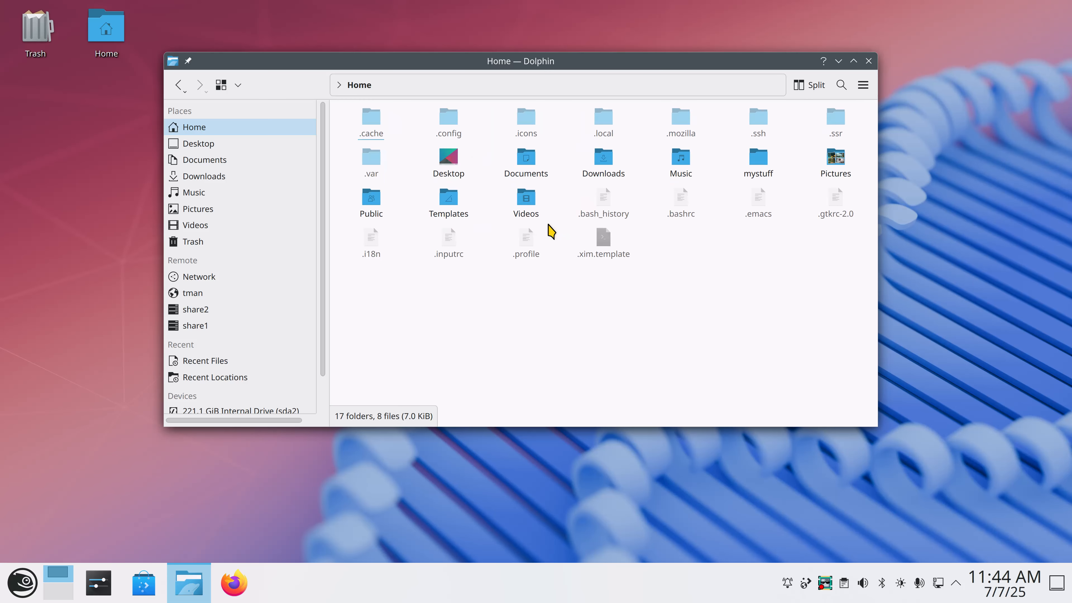
pyautogui.scroll(1, 548, 224)
# Point out the hidden .icons and .ssh folders in Home, then clear the selection.
pyautogui.click(524, 133)
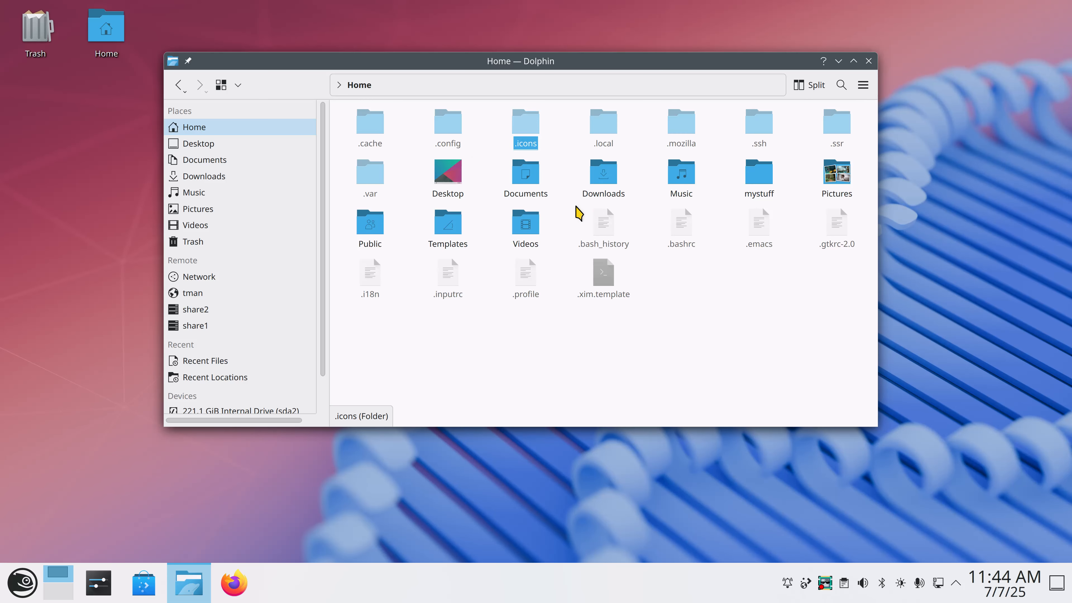
pyautogui.click(759, 134)
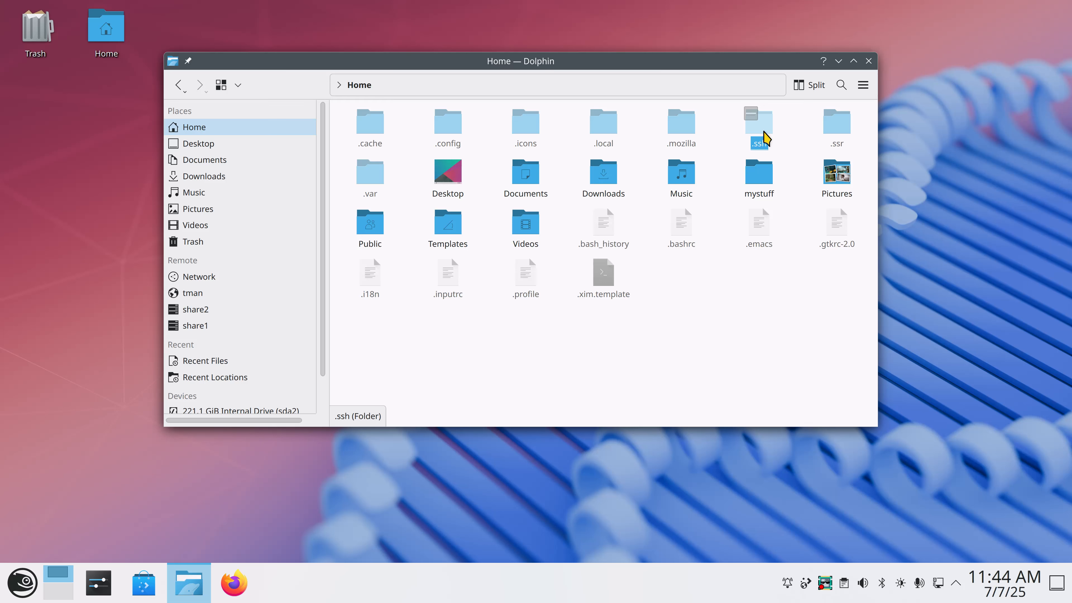
pyautogui.click(701, 330)
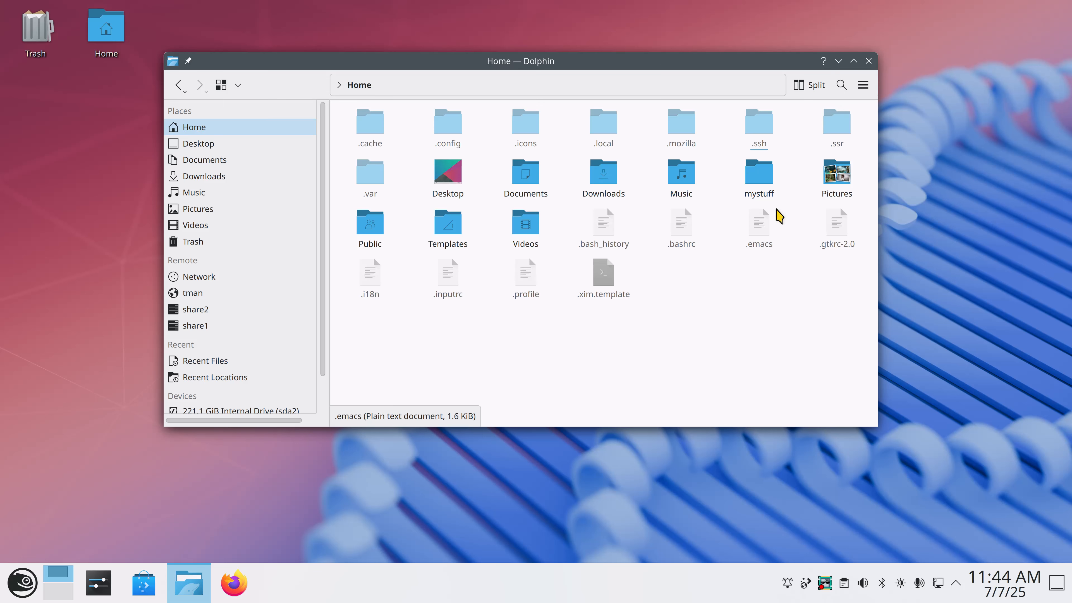
# Open .bash_history, highlight the ssh, free -h and df -h commands, then close the file and the file manager.
pyautogui.doubleClick(612, 232)
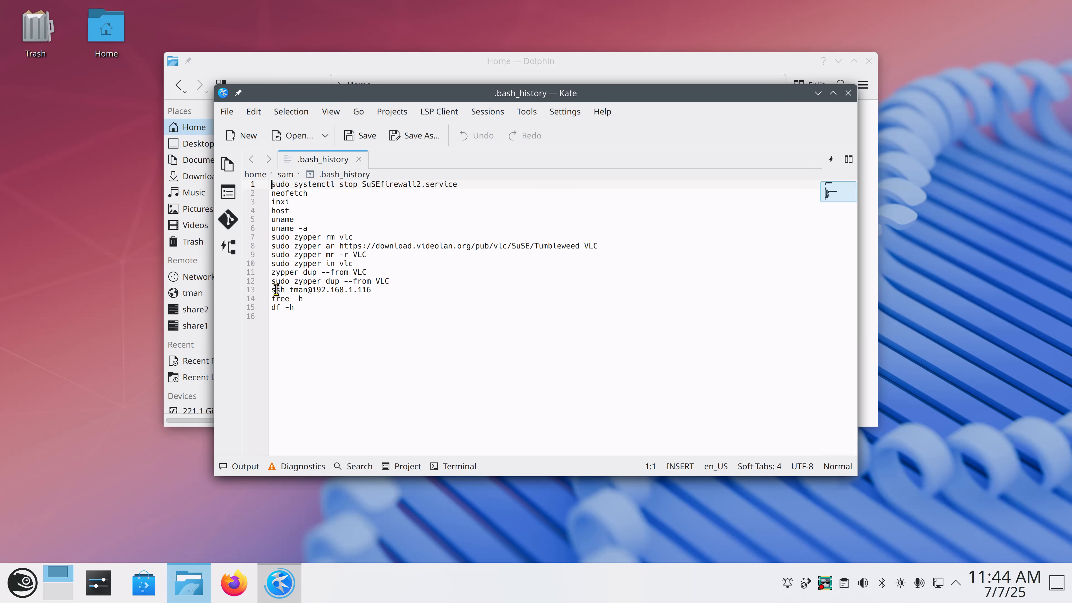
pyautogui.moveTo(271, 289); pyautogui.dragTo(396, 328)
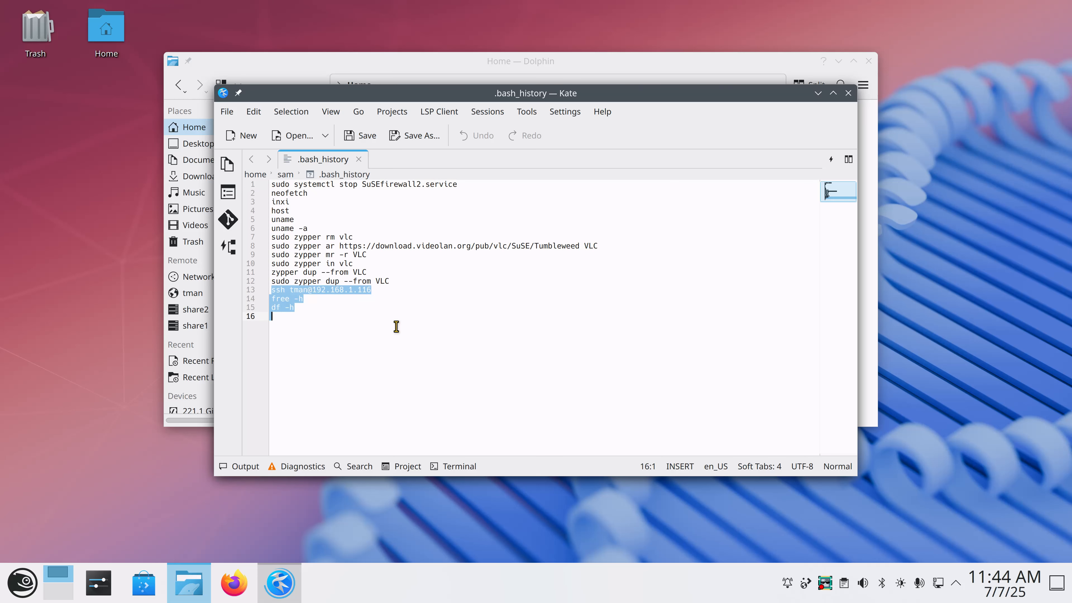
pyautogui.click(848, 92)
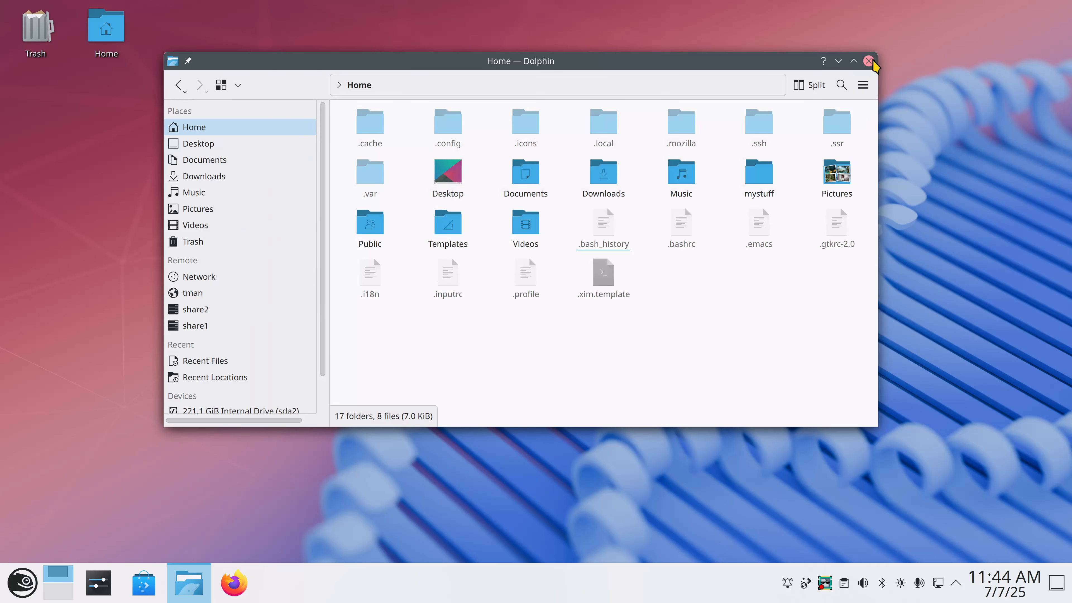
pyautogui.click(868, 61)
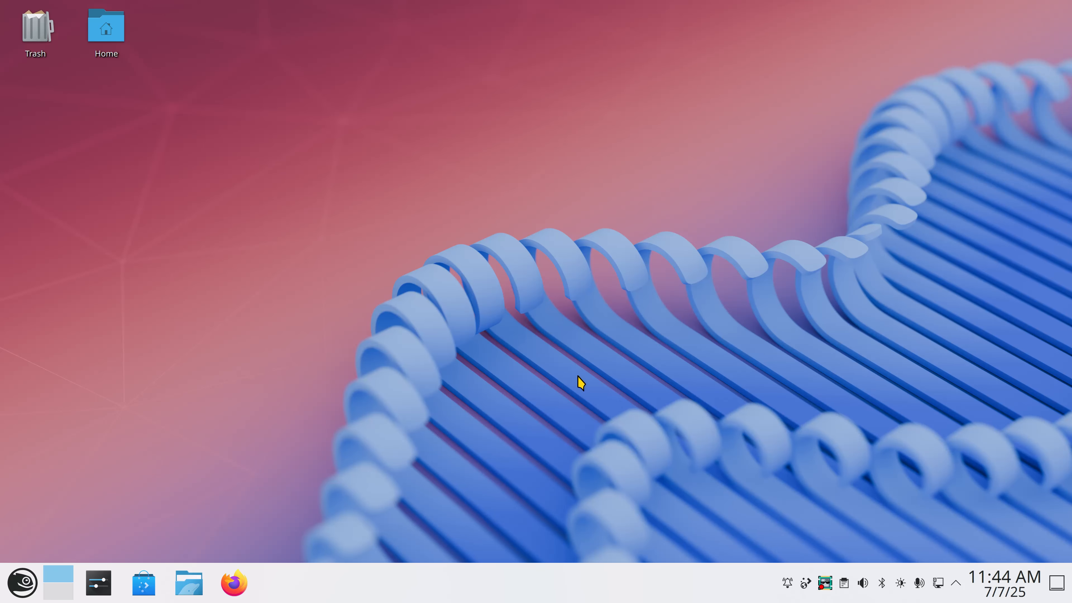
# Launch Konsole through the desktop search and enlarge the terminal font by six steps.
pyautogui.hotkey('alt', 'space')
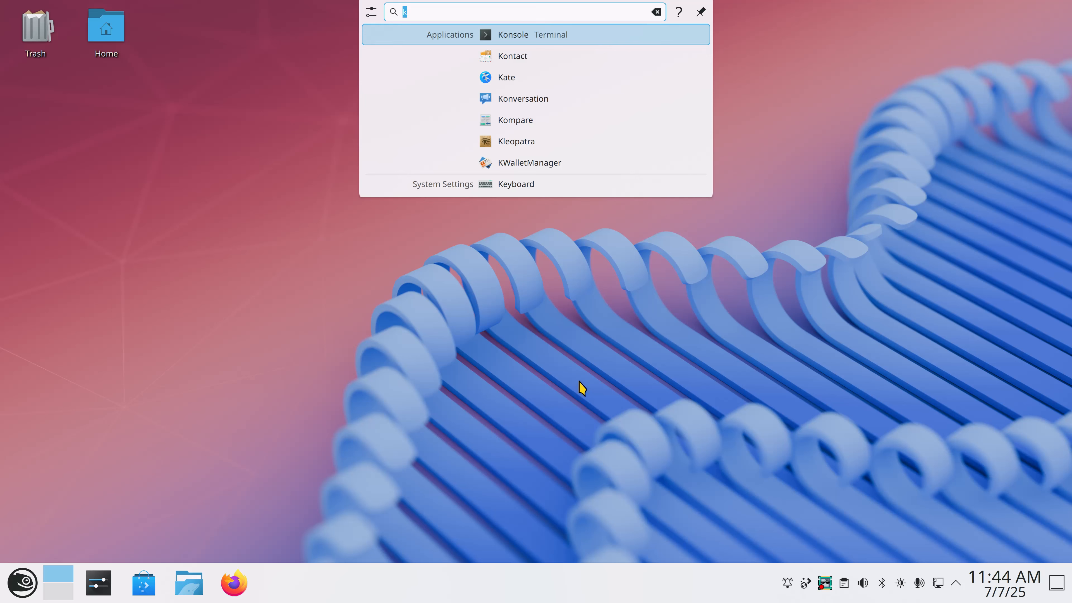
pyautogui.press('Return')
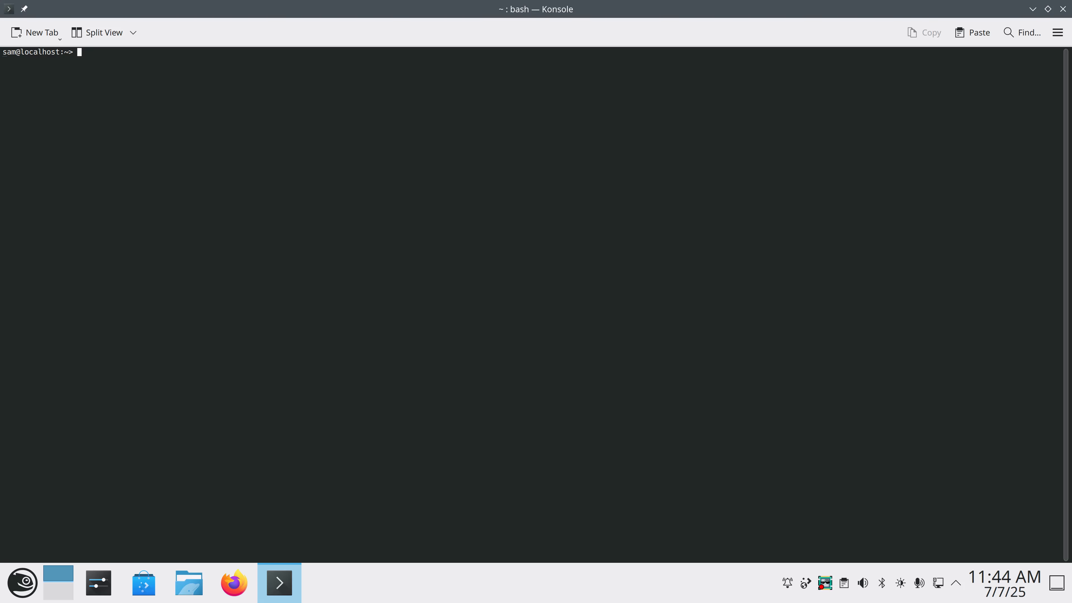
pyautogui.hotkey('ctrl', '+')
pyautogui.hotkey('ctrl', '+')
pyautogui.hotkey('ctrl', '+')
pyautogui.hotkey('ctrl', '+')
pyautogui.hotkey('ctrl', '+')
pyautogui.hotkey('ctrl', '+')
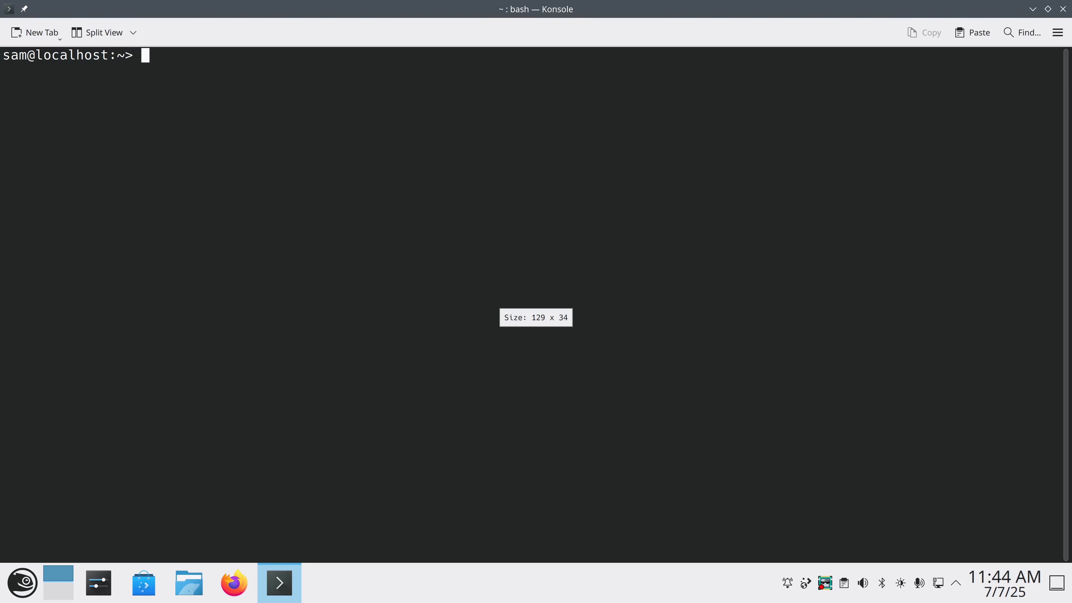
pyautogui.write('ssh tman@19')
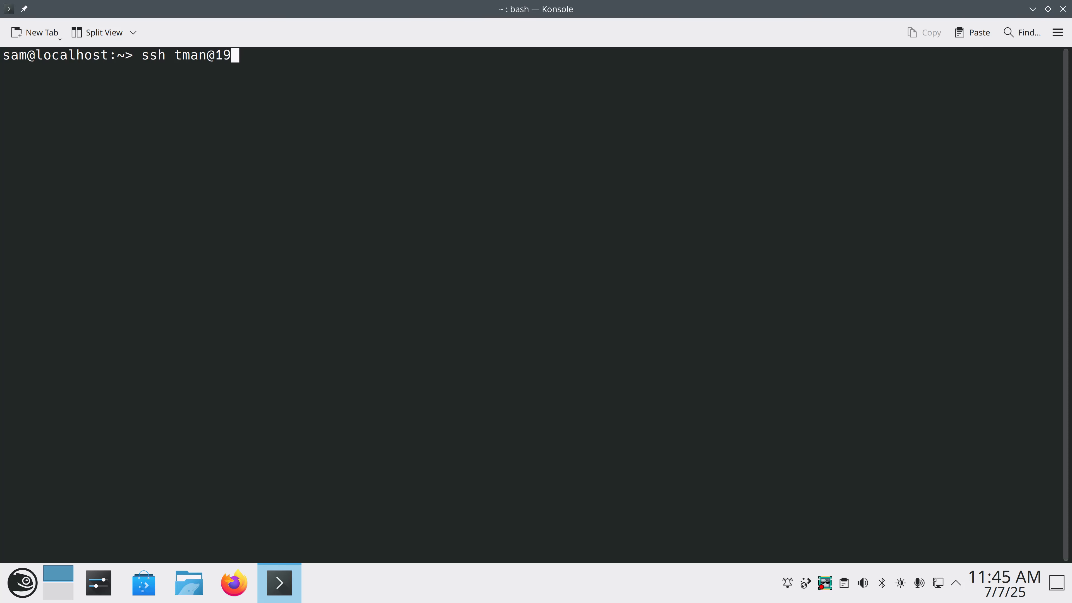
pyautogui.write('2.168.1.116')
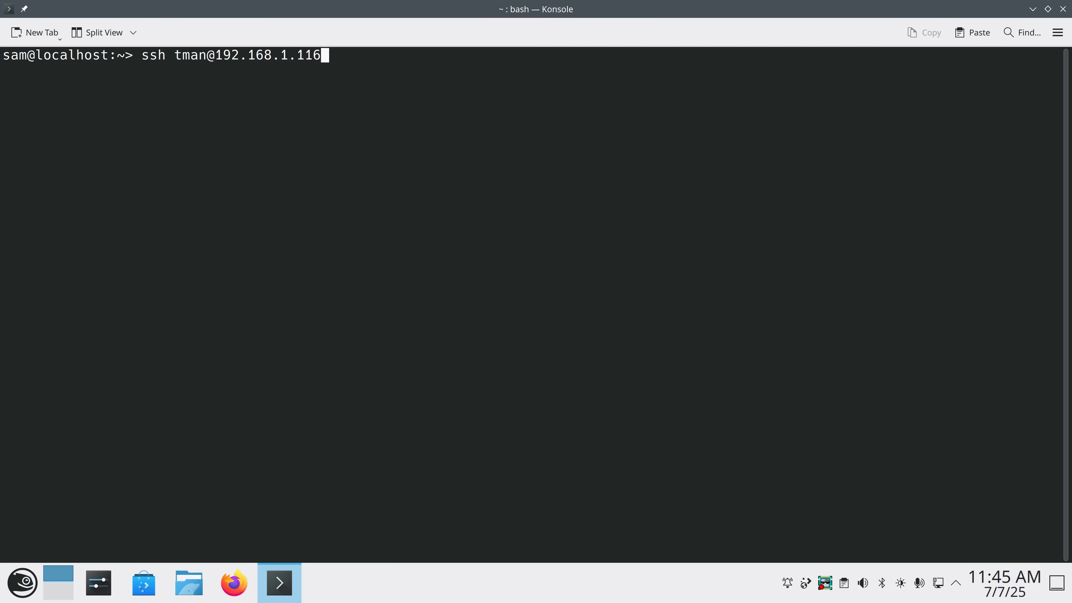
pyautogui.press('Return')
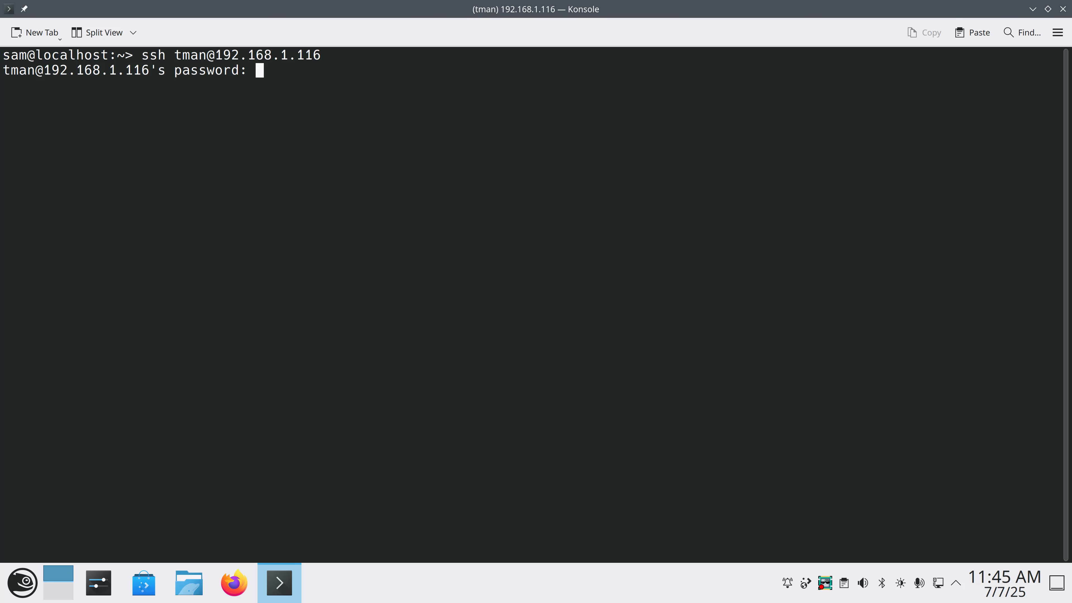
pyautogui.press('Return')
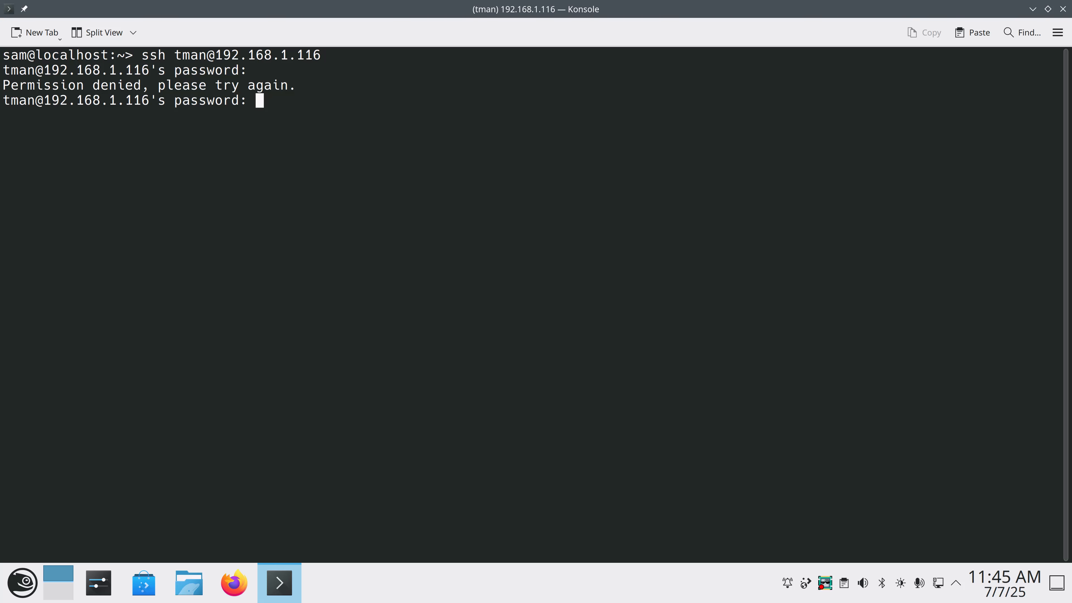
pyautogui.press('Return')
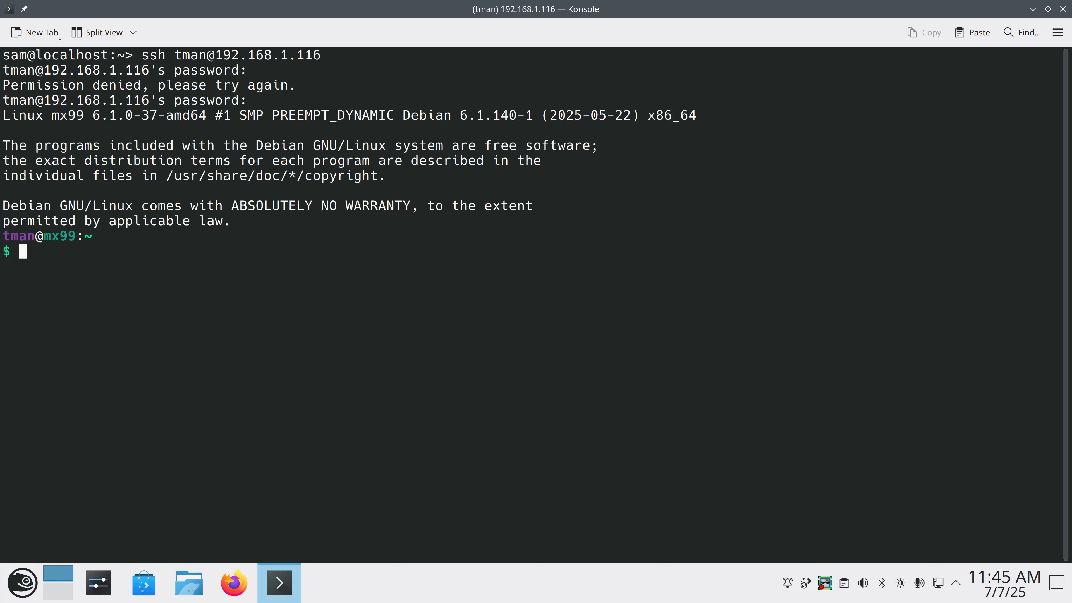
# Run df -h on the remote machine and highlight the root filesystem's usage percentage and mount point.
pyautogui.write('df -h')
pyautogui.press('Return')
pyautogui.moveTo(281, 311); pyautogui.dragTo(326, 313)
pyautogui.click(522, 331)
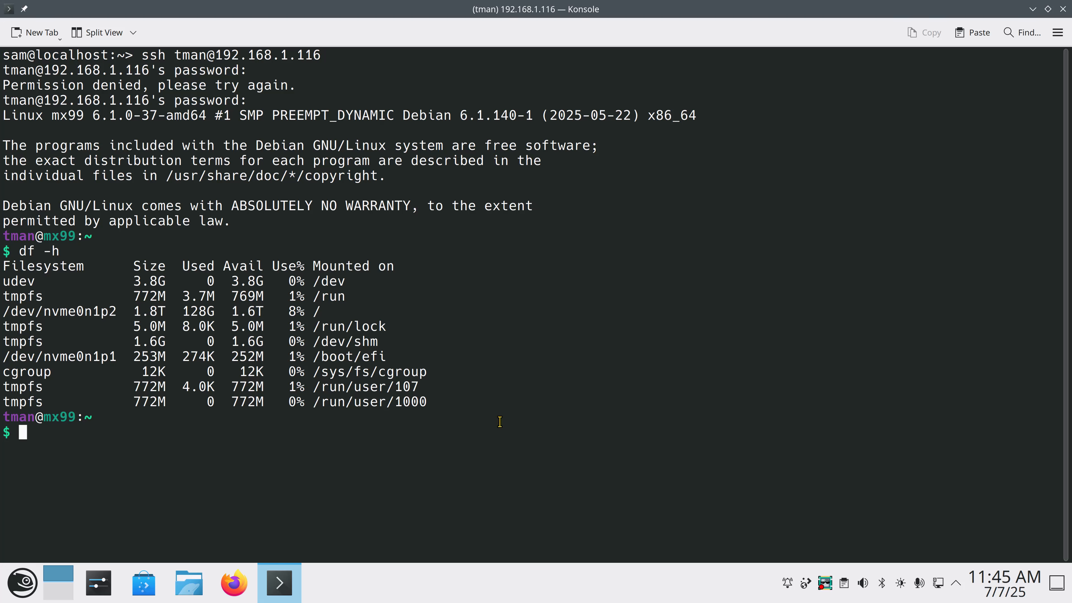
# View the remote machine's running processes with top, then quit it and clear the terminal.
pyautogui.moveTo(331, 458); pyautogui.dragTo(358, 454)
pyautogui.write('top')
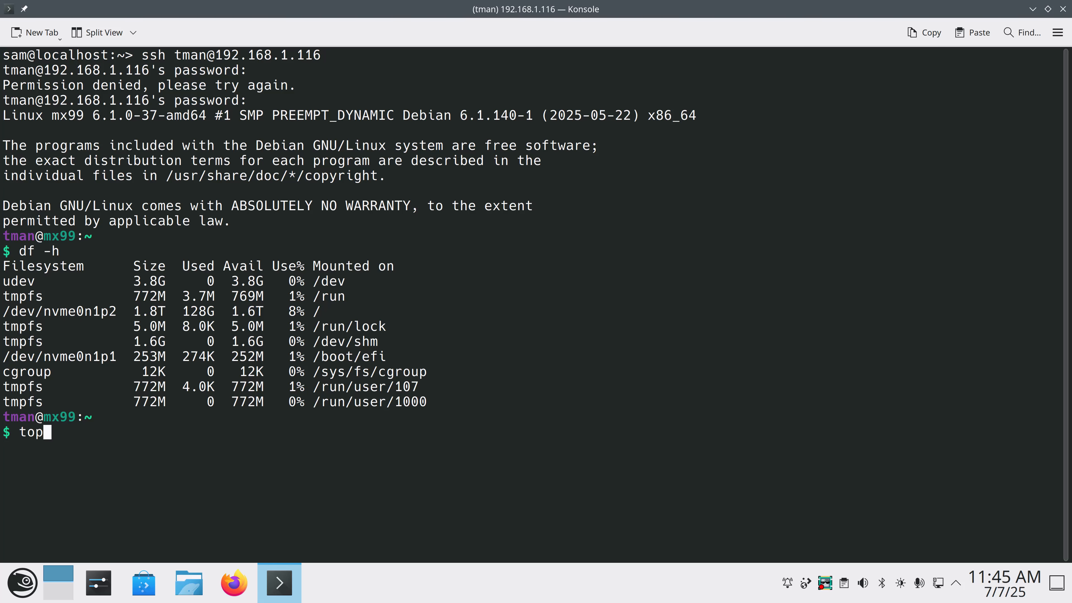
pyautogui.press('Return')
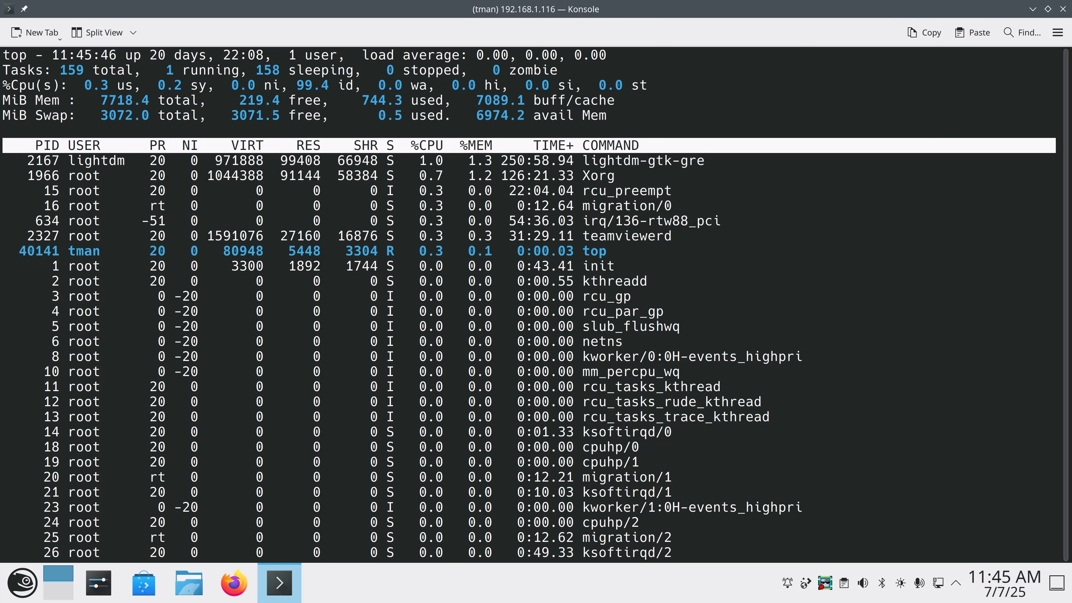
pyautogui.press('q')
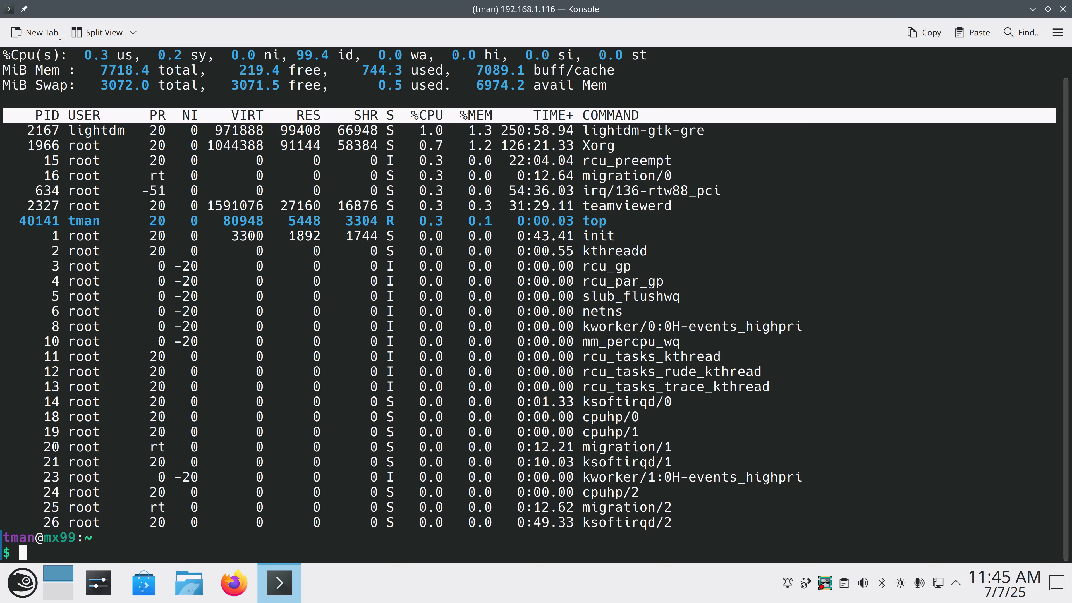
pyautogui.write('clear')
pyautogui.press('Return')
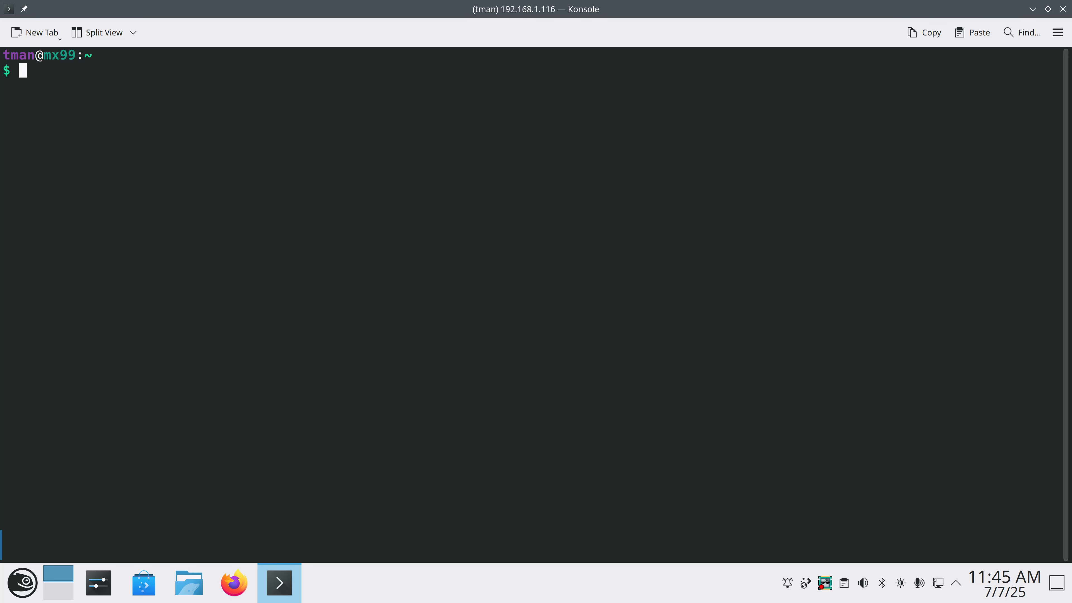
# Run free -h on the remote machine and highlight the used swap and used memory values, then clear the selection.
pyautogui.write('free -h')
pyautogui.press('Return')
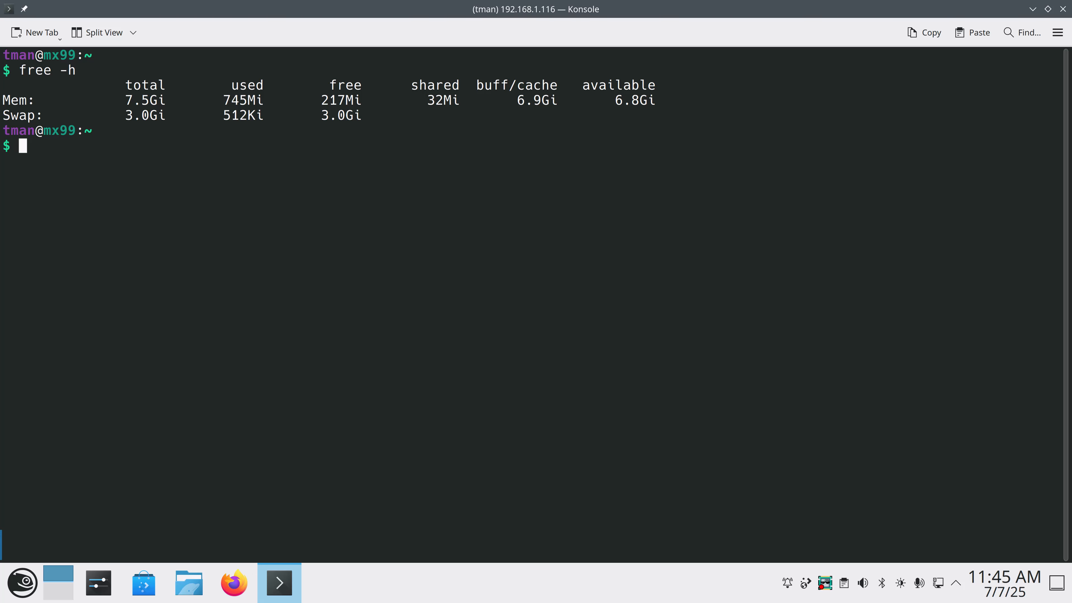
pyautogui.moveTo(215, 112); pyautogui.dragTo(264, 113)
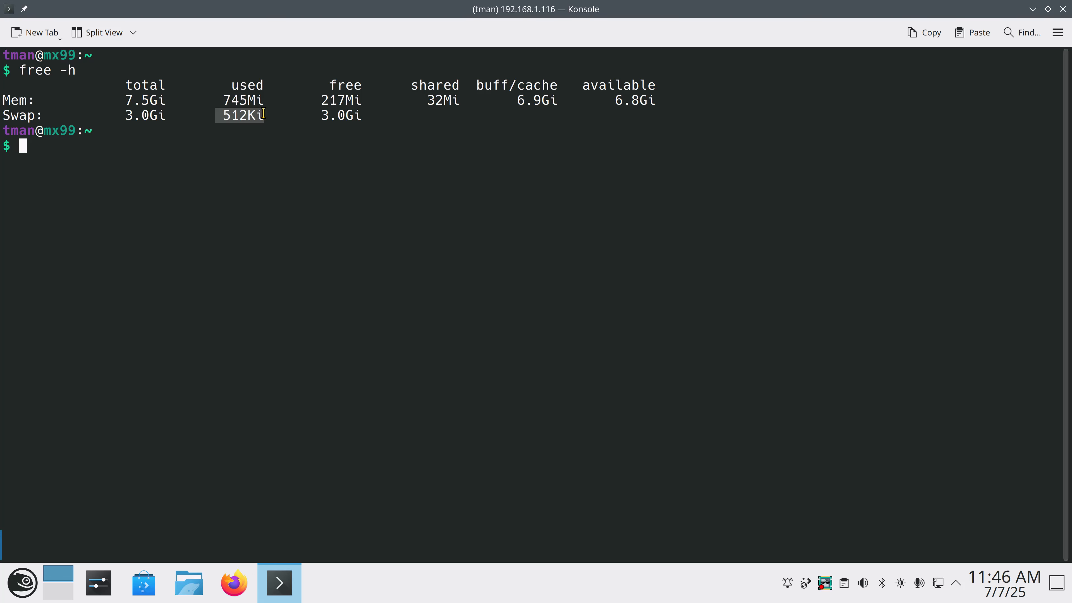
pyautogui.click(275, 113)
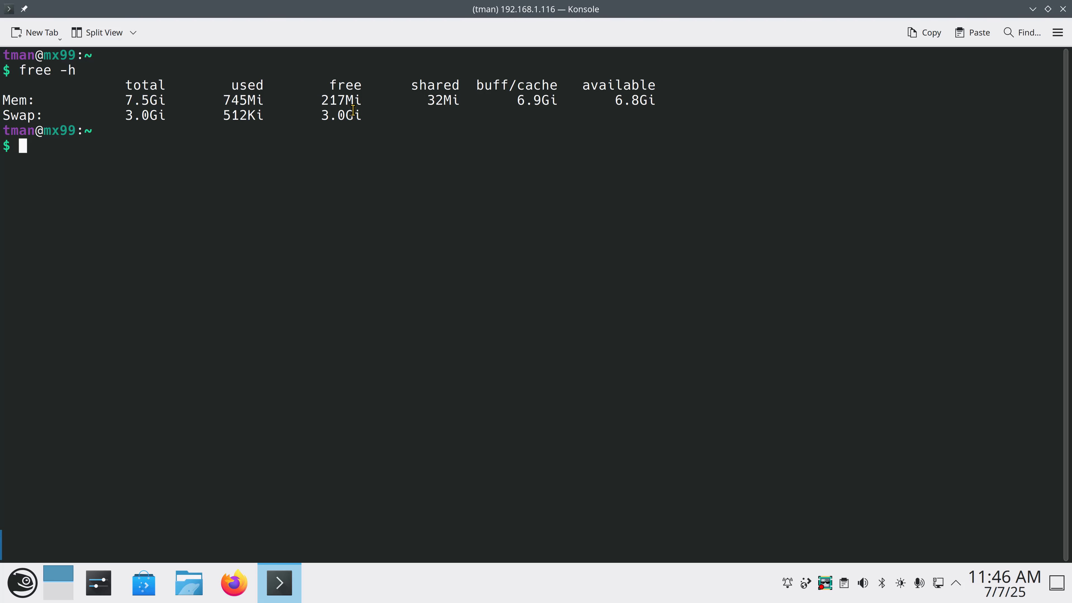
pyautogui.moveTo(223, 100); pyautogui.dragTo(268, 103)
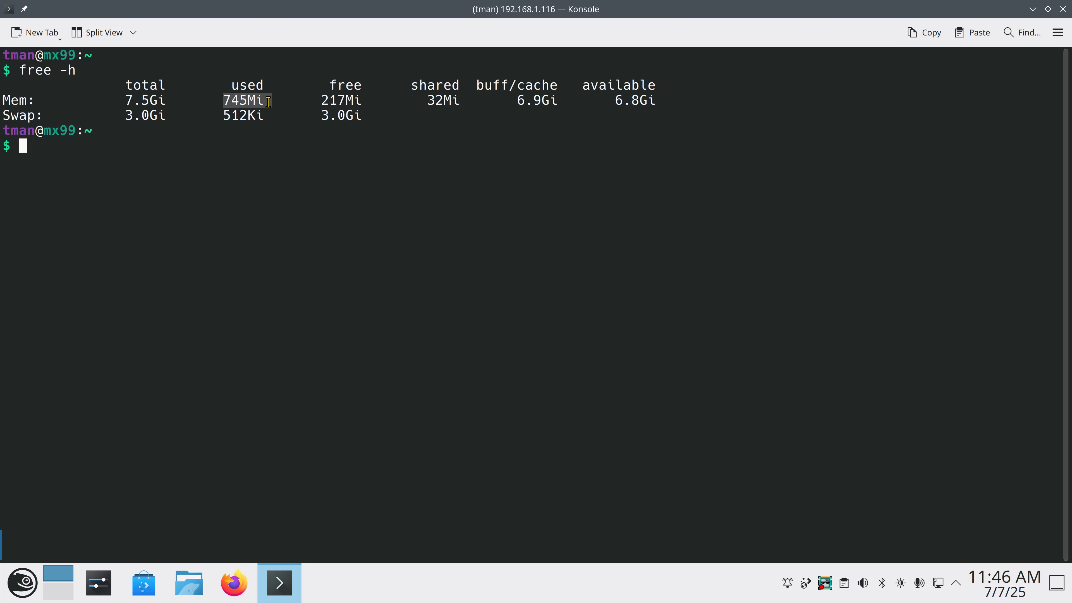
pyautogui.click(283, 153)
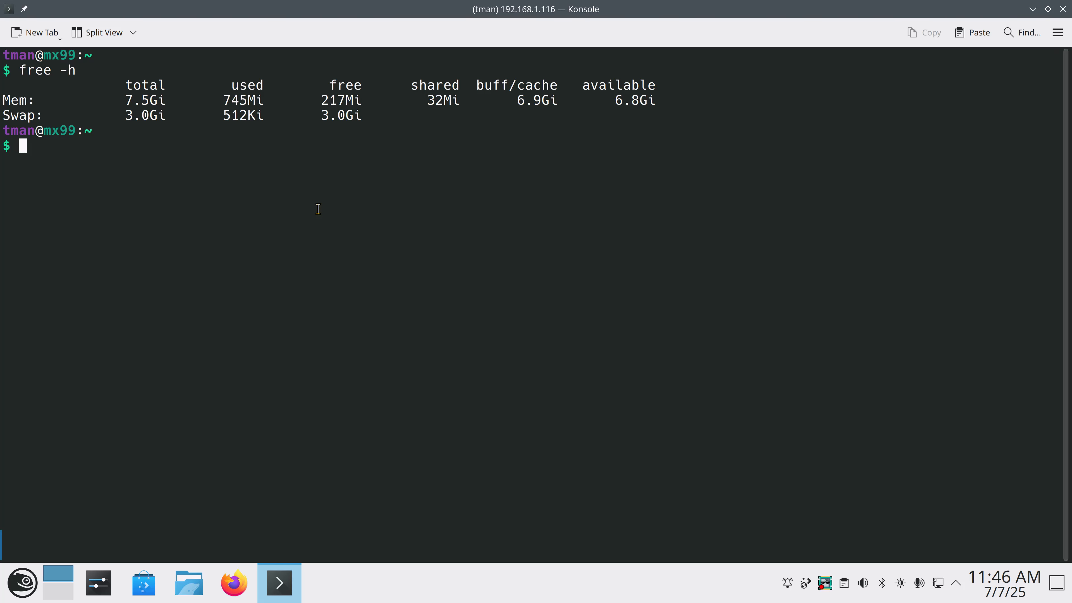
pyautogui.write('exit')
pyautogui.press('Return')
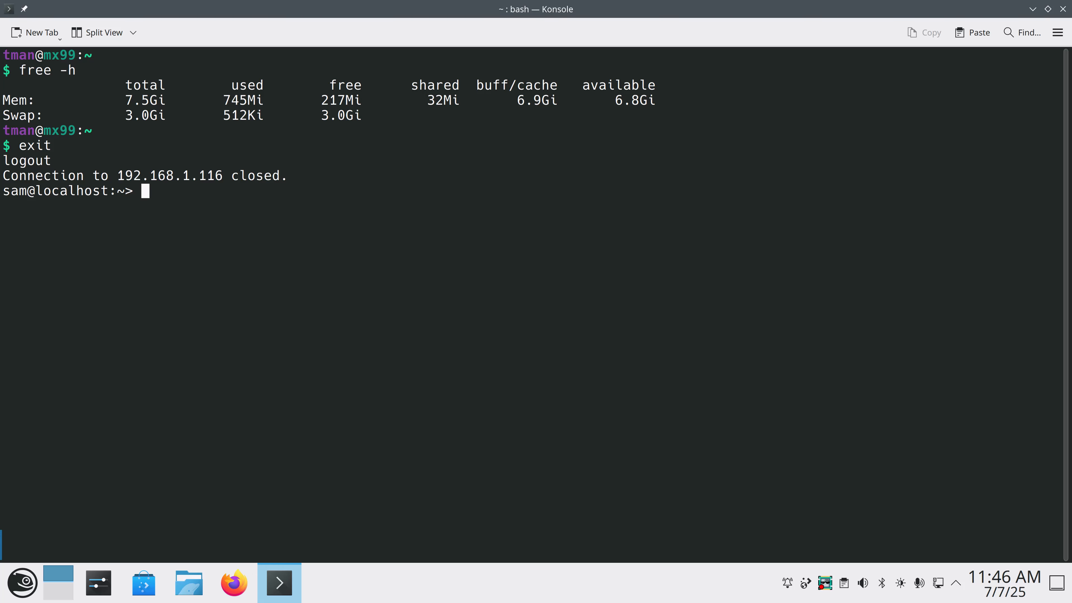
pyautogui.write('ssh tman')
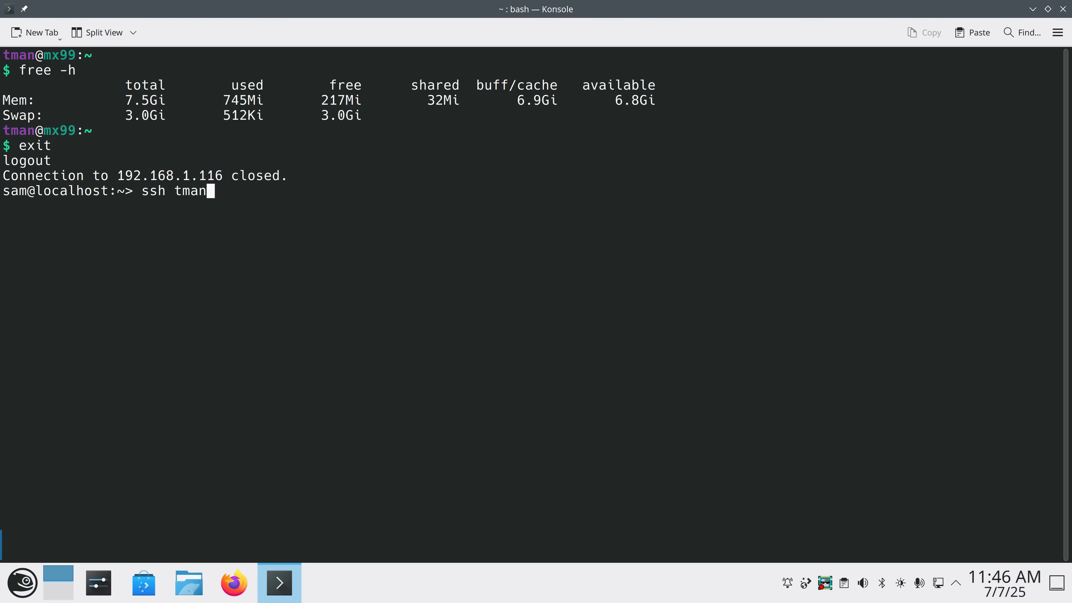
pyautogui.write('@mx99.local')
pyautogui.press('Return')
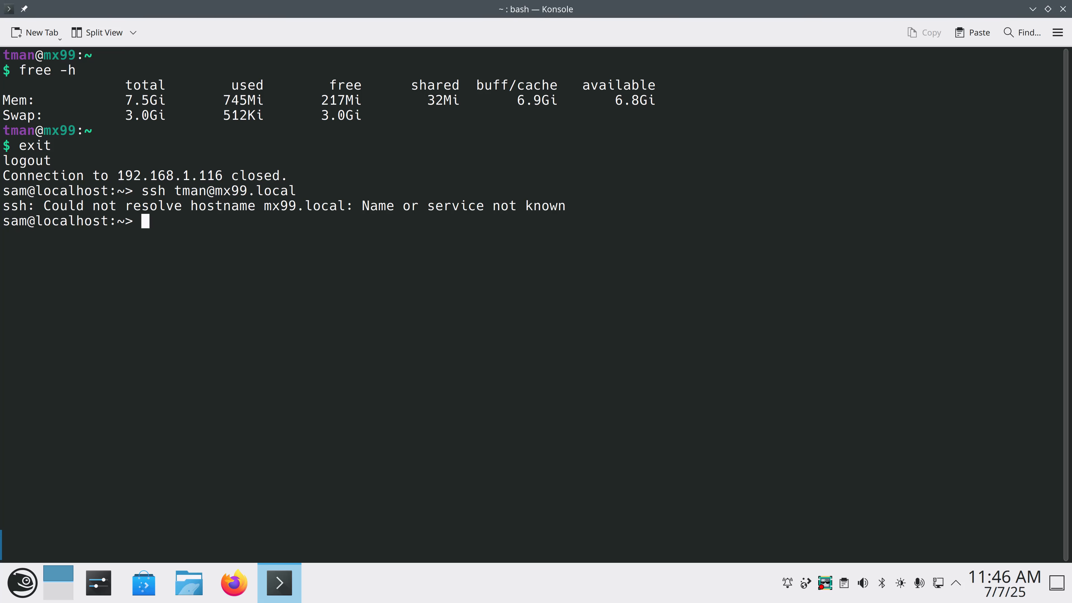
# Replace the hostname in the previous SSH command with 192.168.1.116, connect as tman and enter the account password.
pyautogui.press('BackSpace')
pyautogui.press('BackSpace')
pyautogui.press('BackSpace')
pyautogui.press('BackSpace')
pyautogui.press('BackSpace')
pyautogui.press('BackSpace')
pyautogui.press('BackSpace')
pyautogui.press('BackSpace')
pyautogui.press('BackSpace')
pyautogui.press('BackSpace')
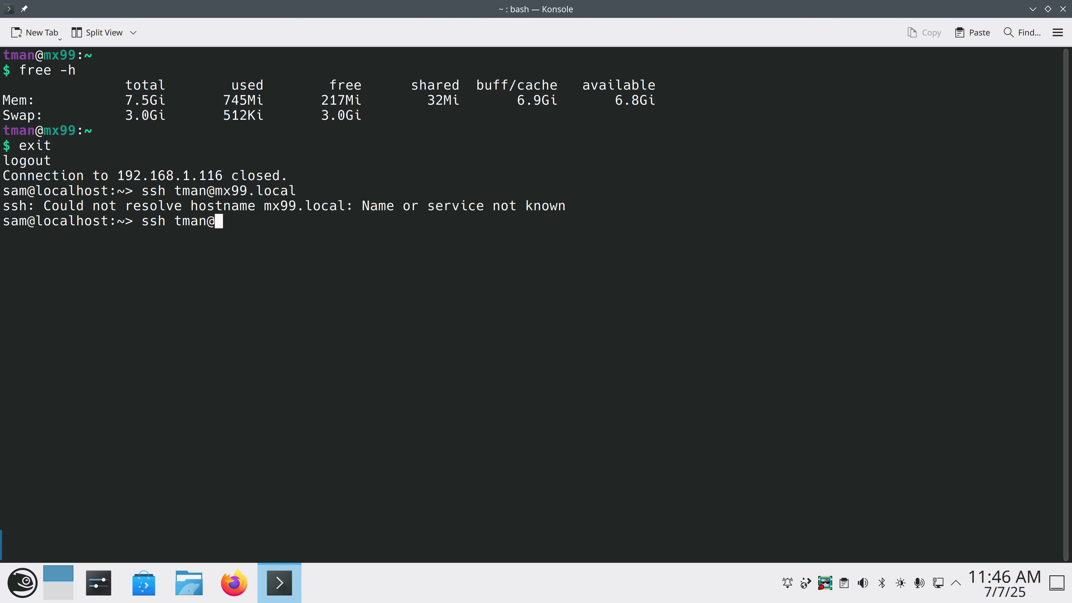
pyautogui.write('192.168.1.116')
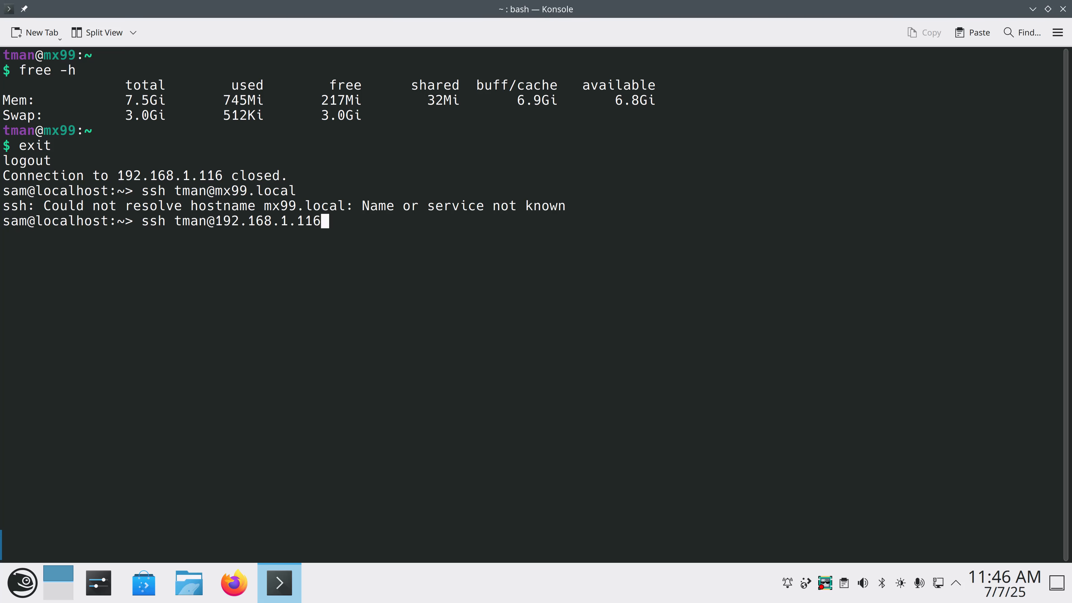
pyautogui.press('Return')
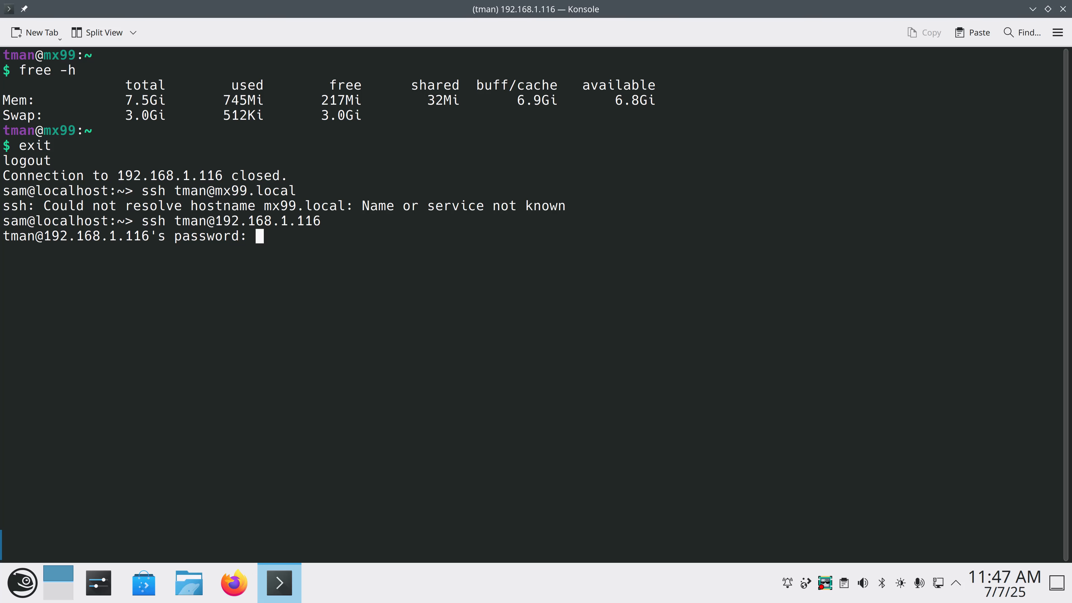
pyautogui.press('Return')
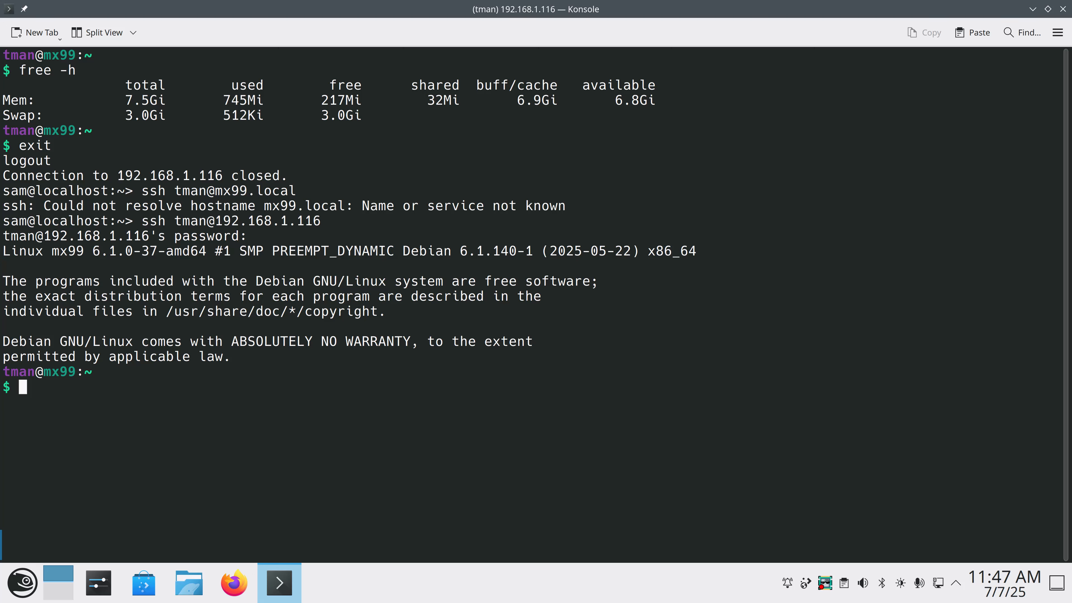
# List the remote home directory, change into the backup folder and list its contents.
pyautogui.write('ls')
pyautogui.press('Return')
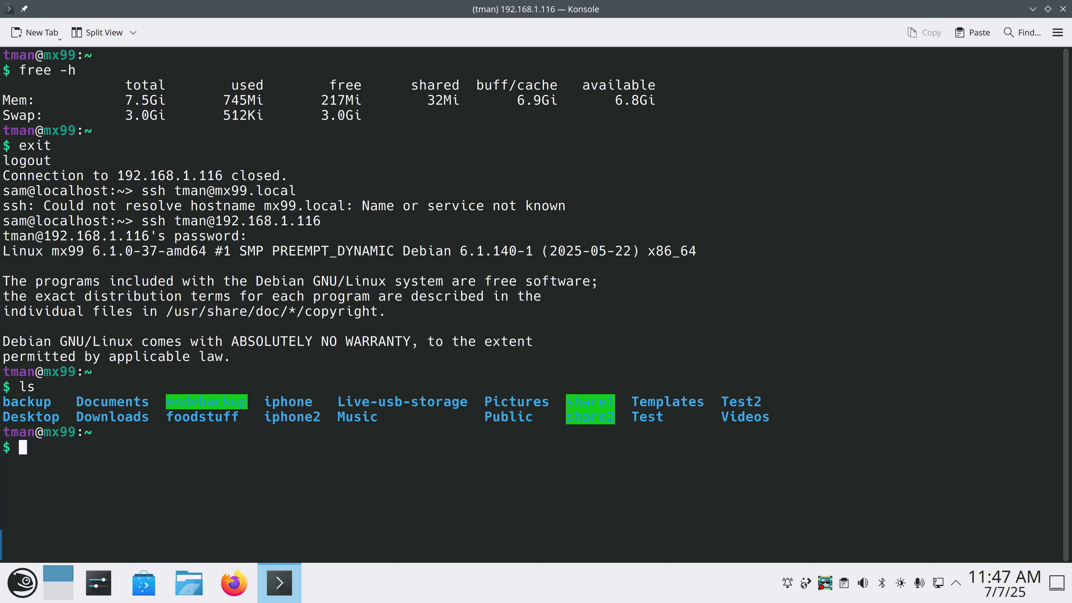
pyautogui.write('cd bac')
pyautogui.press('Tab')
pyautogui.press('Return')
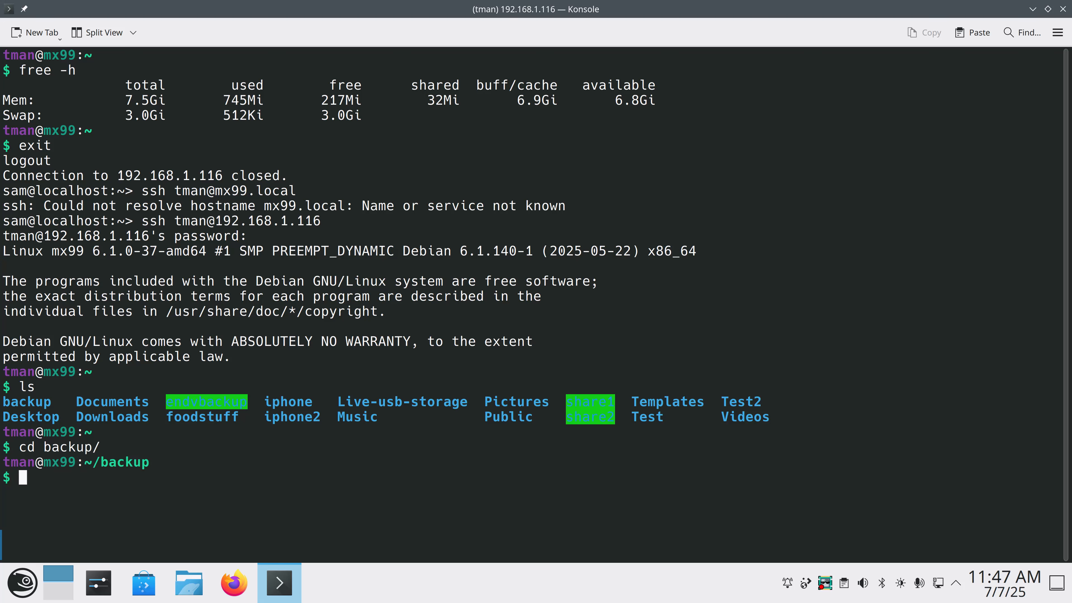
pyautogui.write('ls')
pyautogui.press('Return')
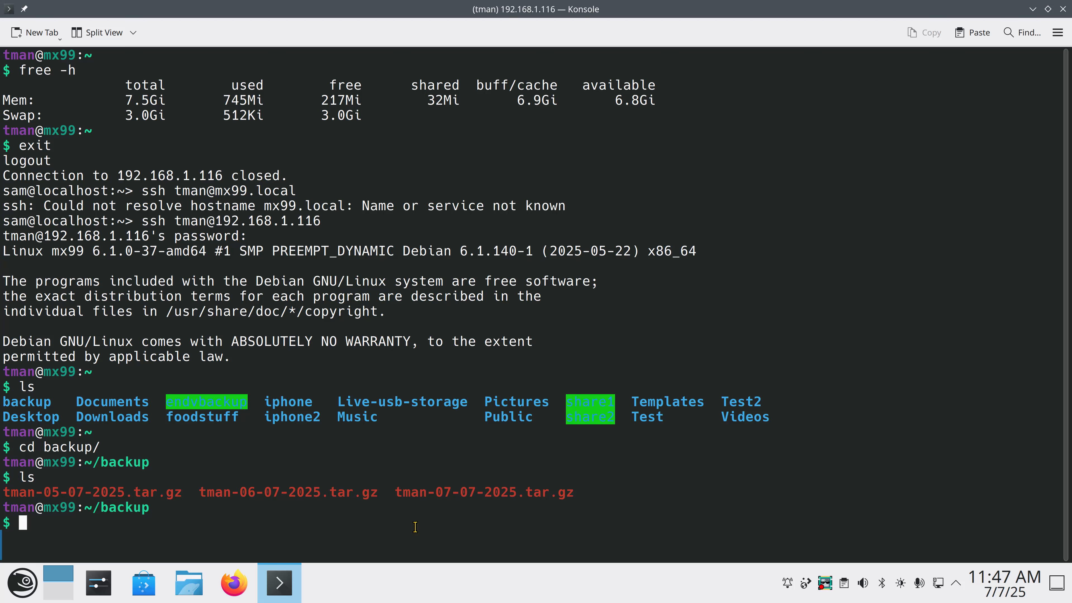
# Highlight the iphone2 folder in the home directory listing, then deselect it and clear the terminal.
pyautogui.moveTo(260, 402); pyautogui.dragTo(324, 418)
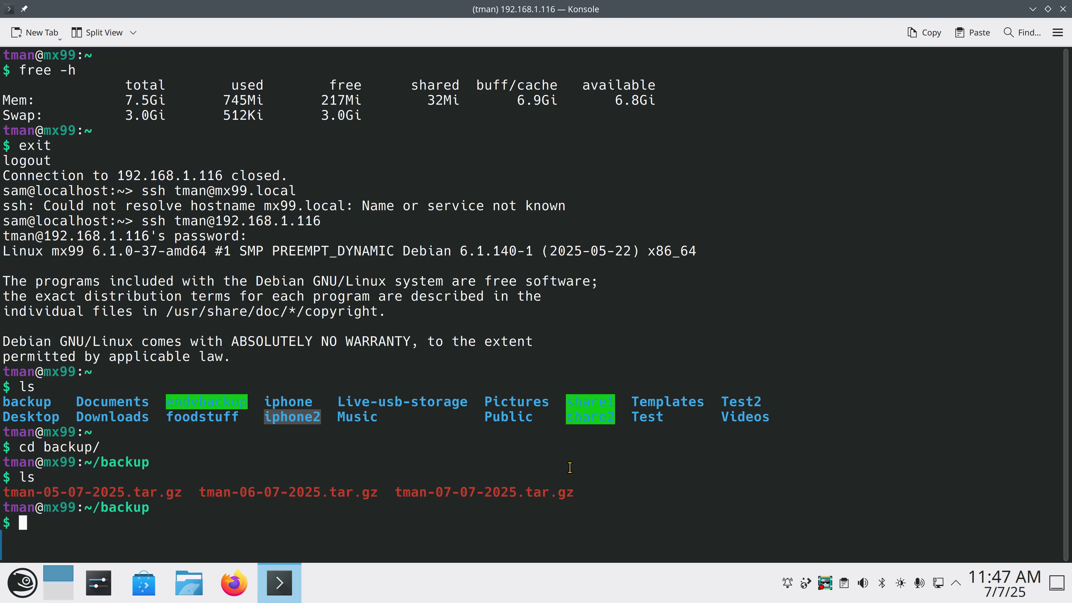
pyautogui.click(579, 469)
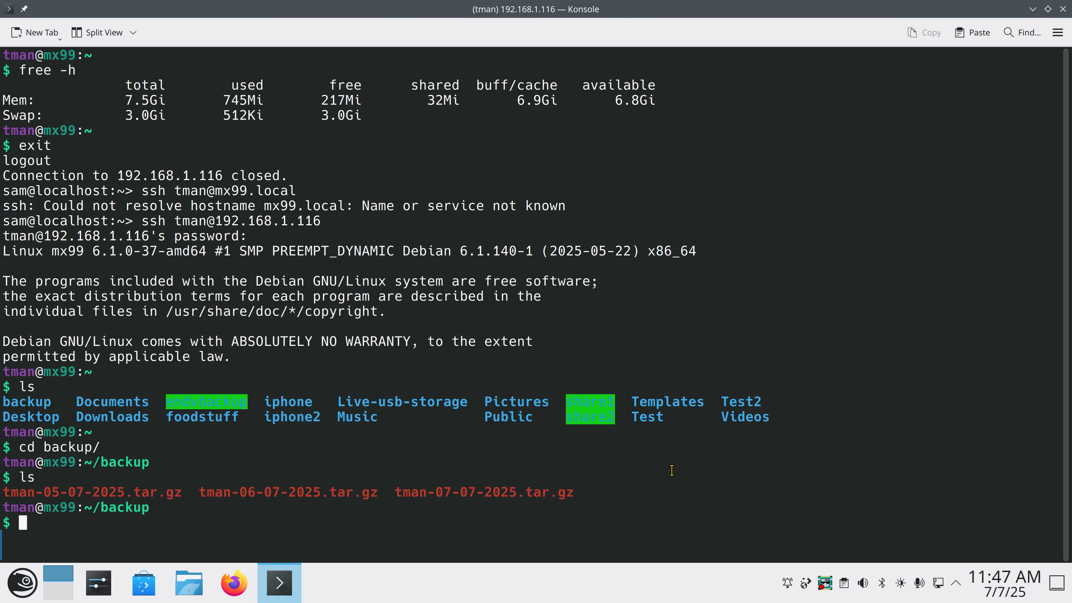
pyautogui.write('clear')
pyautogui.press('Return')
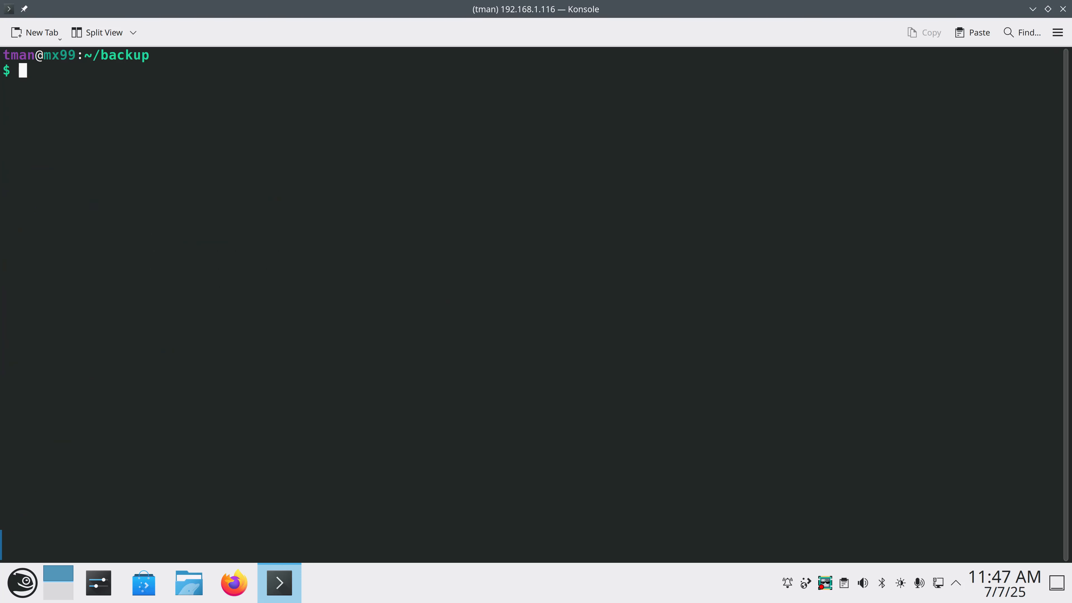
# Run top from the remote backup folder, quit it and clear its output.
pyautogui.write('top')
pyautogui.press('Return')
pyautogui.press('q')
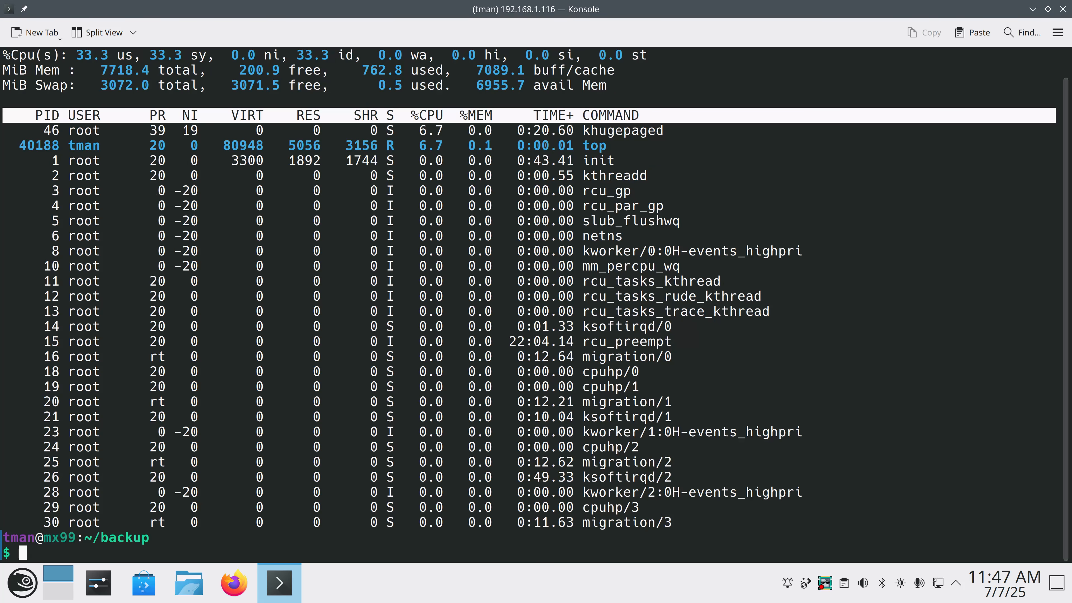
pyautogui.write('clear')
pyautogui.press('Return')
# Show the remote disk usage with df -h and highlight the root filesystem's usage, then clear the selection.
pyautogui.write('df -h')
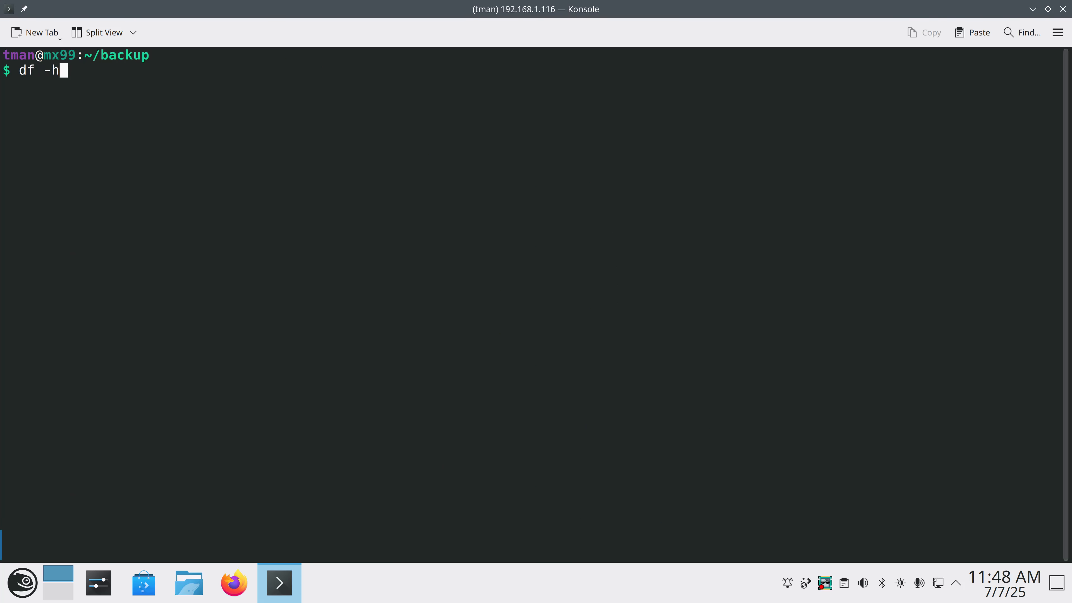
pyautogui.press('Return')
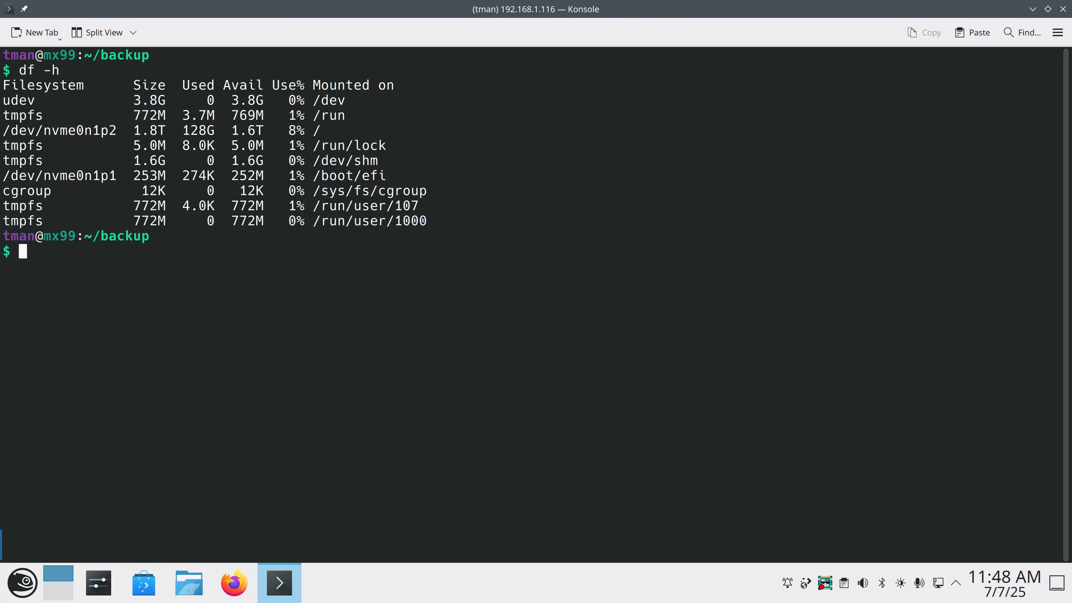
pyautogui.moveTo(289, 128); pyautogui.dragTo(328, 128)
pyautogui.moveTo(416, 237); pyautogui.dragTo(374, 312)
pyautogui.click(363, 319)
# Check how long the remote machine has been running with uptime, then exit the SSH session.
pyautogui.write('uptime')
pyautogui.press('Return')
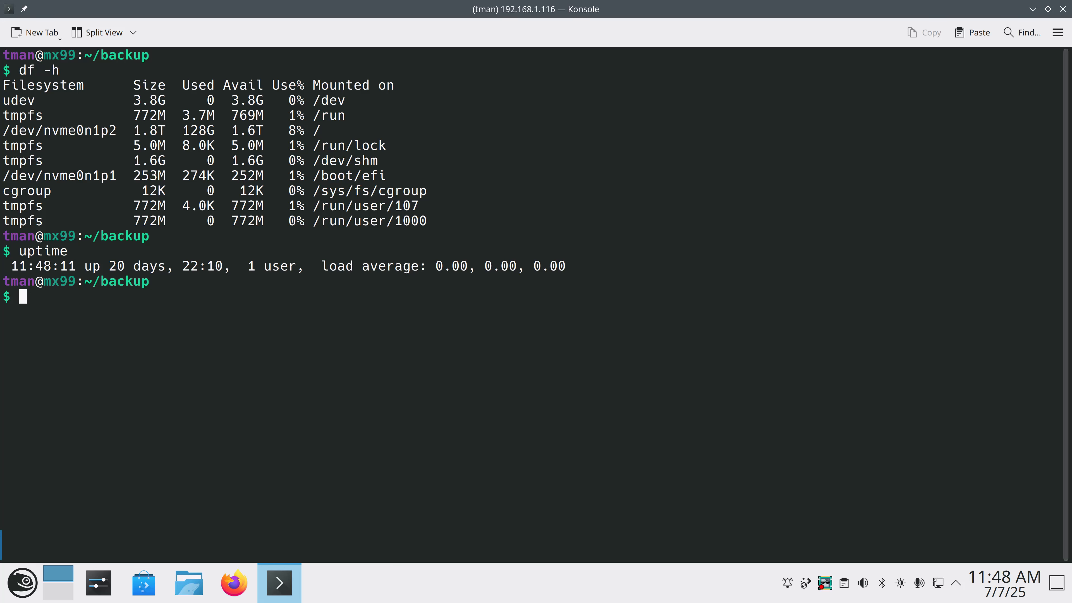
pyautogui.write('exit')
pyautogui.press('Return')
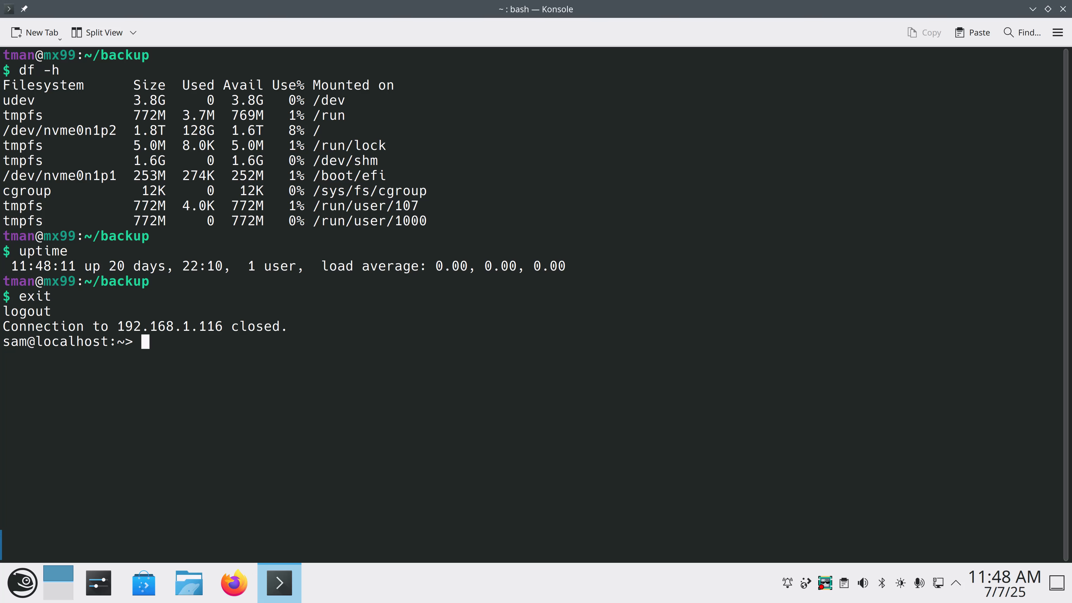
pyautogui.write('df -h\\')
pyautogui.press('Return')
pyautogui.hotkey('ctrl', 'c')
# Run df -h on the local machine to view its disk usage.
pyautogui.write('df ')
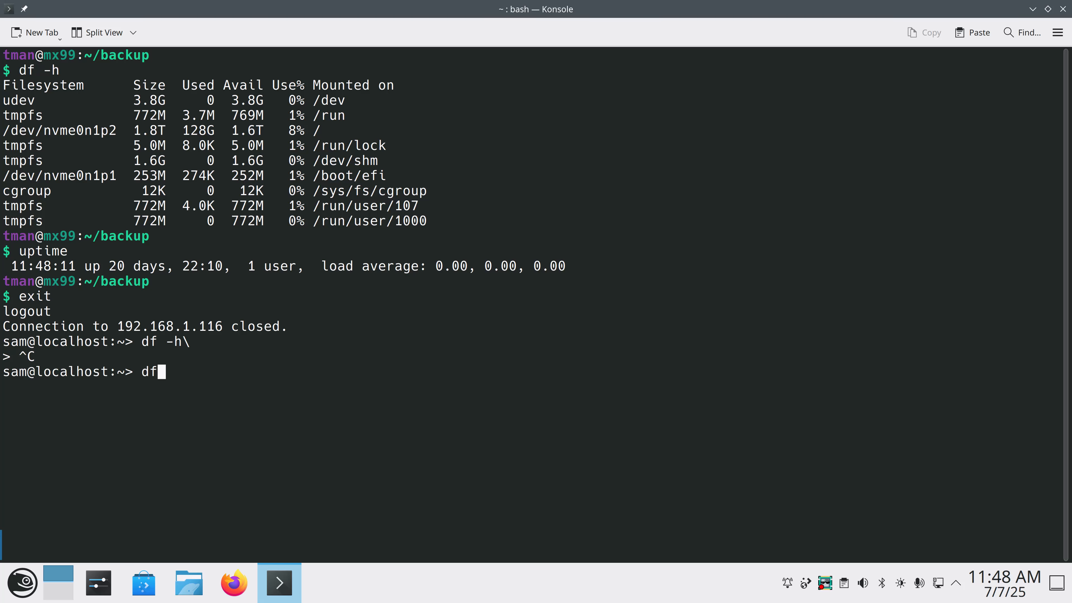
pyautogui.write('-h')
pyautogui.press('Return')
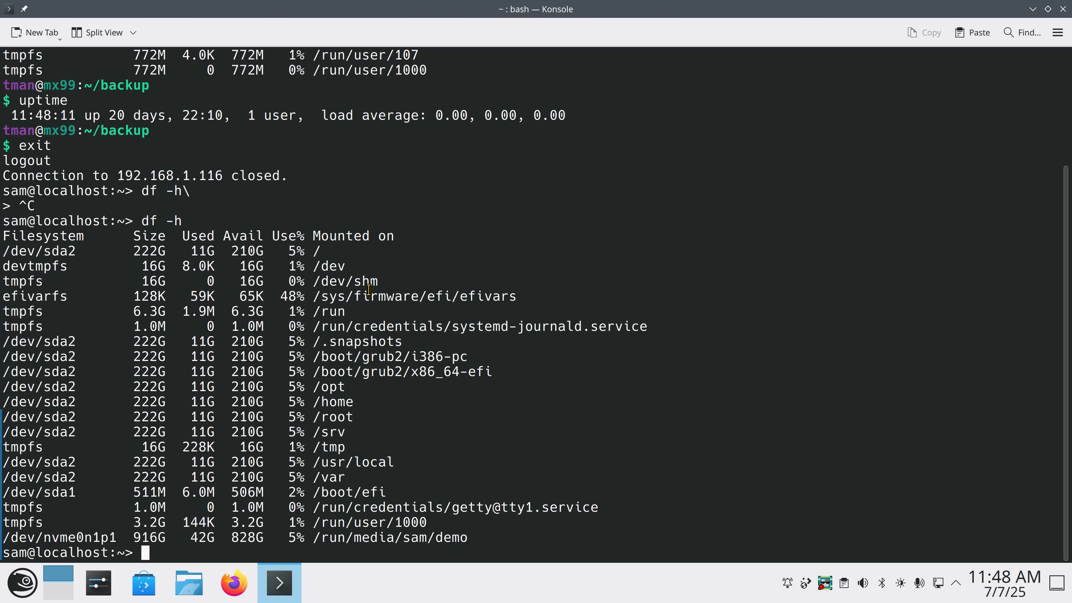
# Highlight the root filesystem's row in the local disk usage listing, then deselect it and clear the terminal.
pyautogui.moveTo(326, 250); pyautogui.dragTo(44, 250)
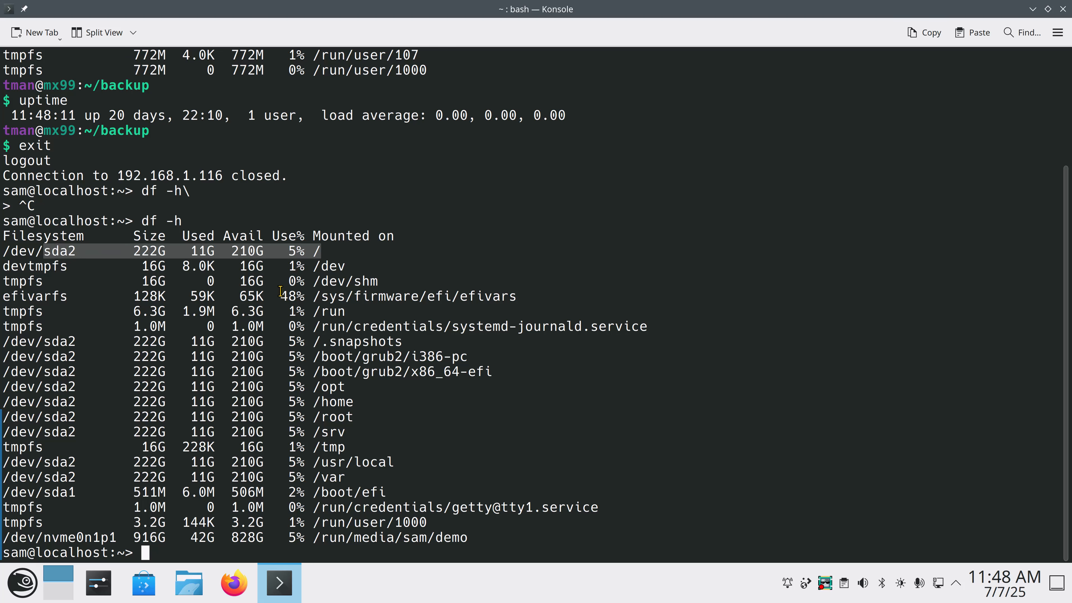
pyautogui.click(340, 330)
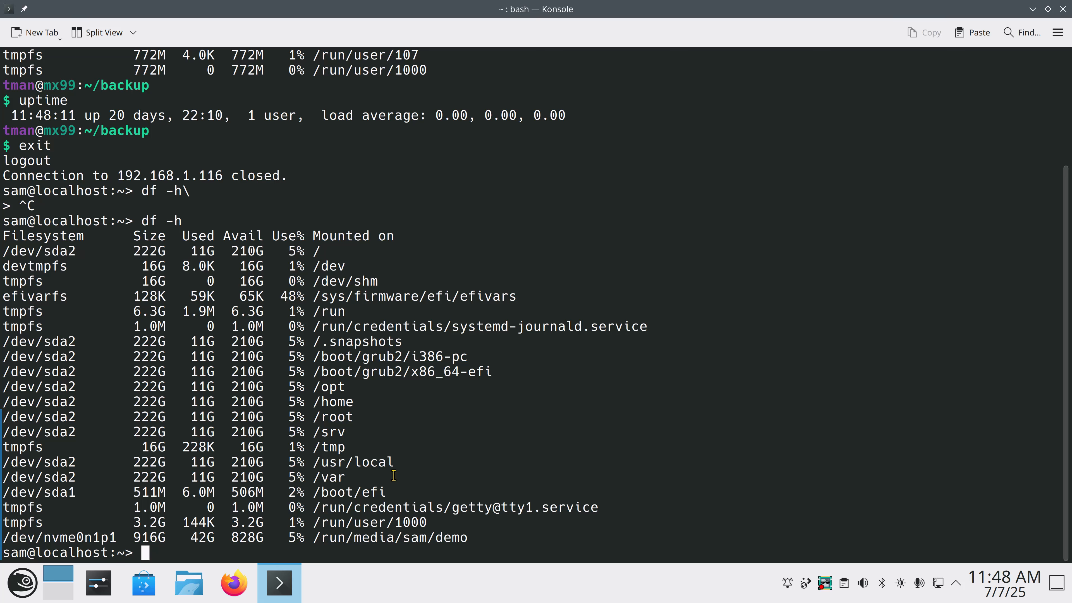
pyautogui.write('clear')
pyautogui.press('Return')
# Run top on the local machine and highlight the total memory figure, then quit it and clear its output.
pyautogui.write('top')
pyautogui.press('Return')
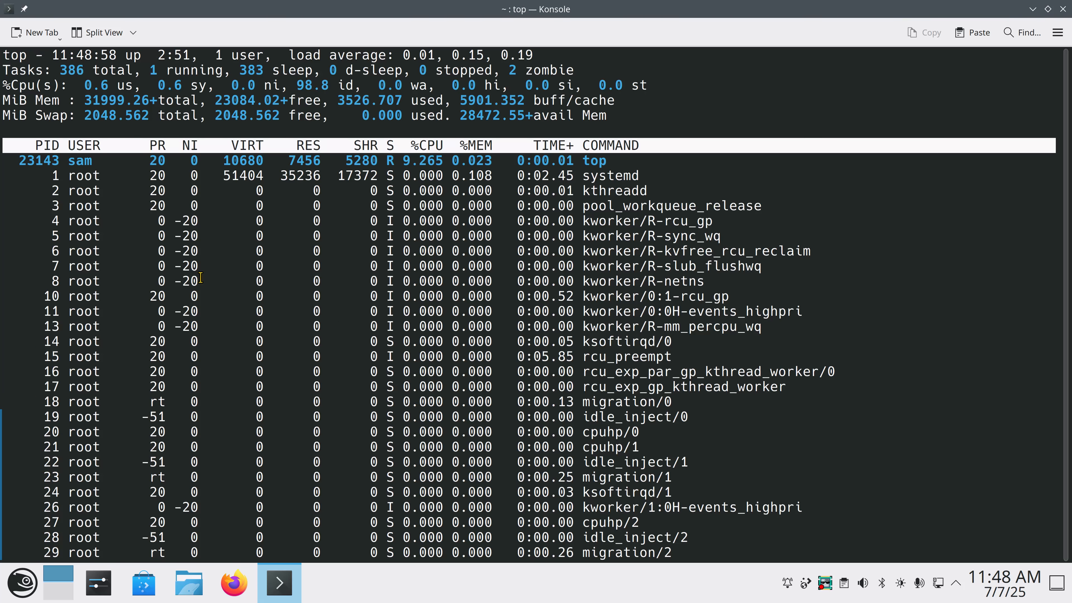
pyautogui.moveTo(85, 100); pyautogui.dragTo(151, 100)
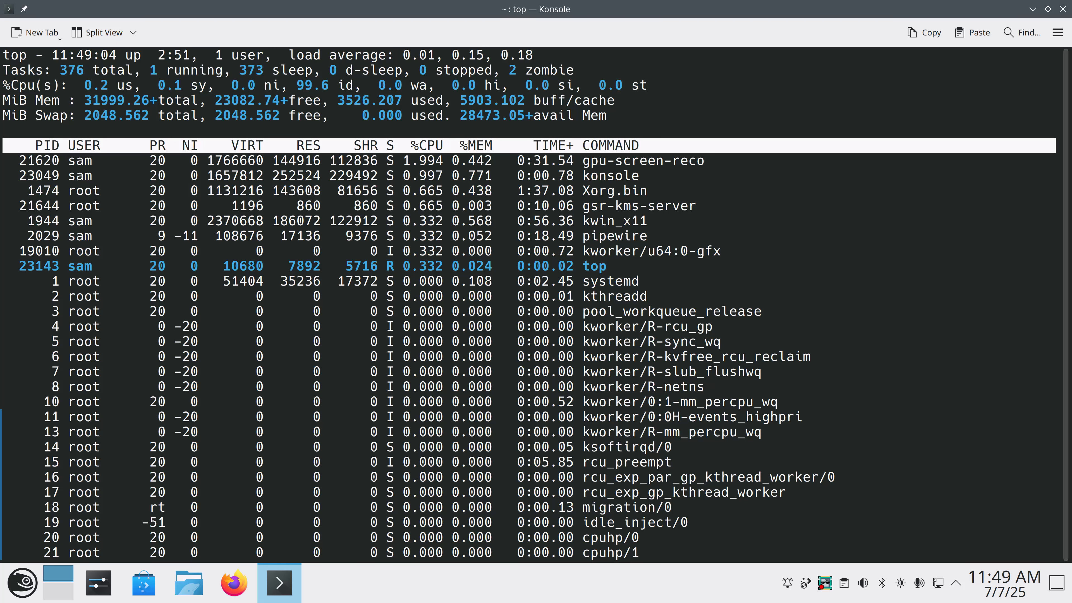
pyautogui.press('q')
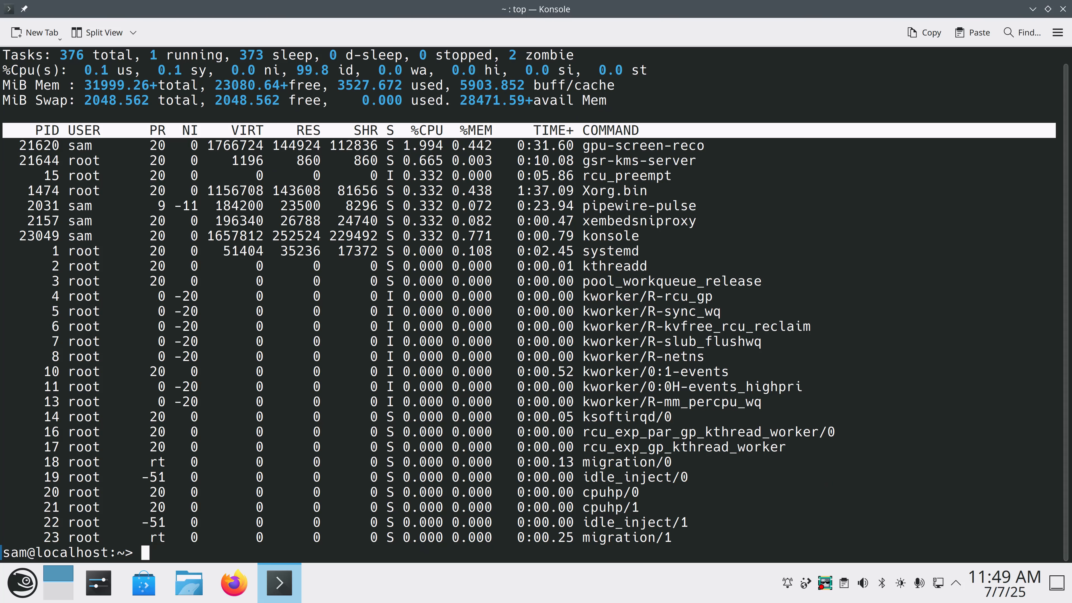
pyautogui.write('clear')
pyautogui.press('Return')
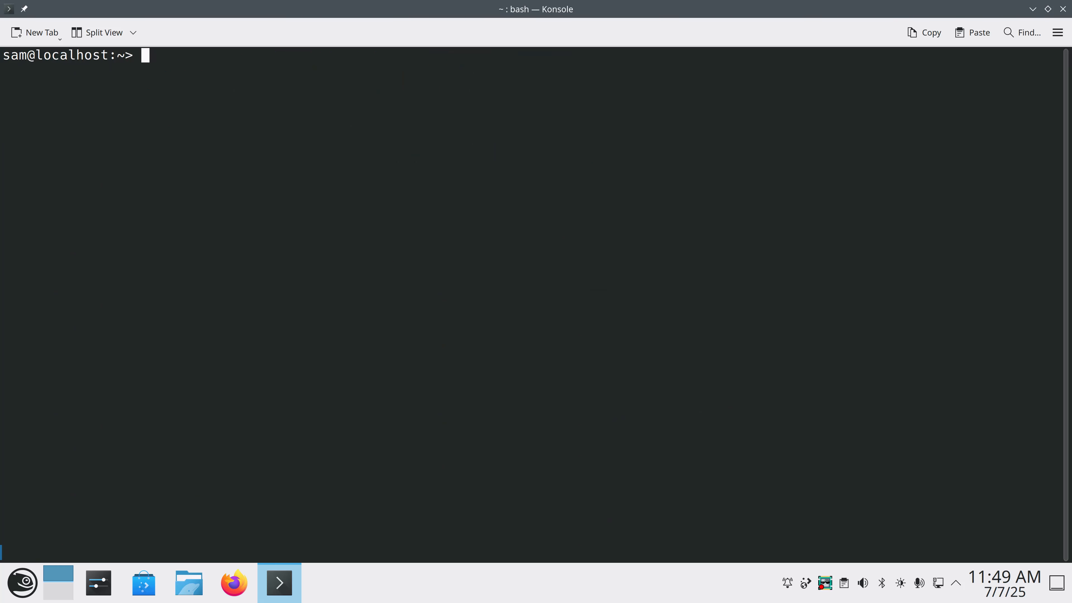
# Show the local memory usage with free -h and highlight the used swap and used memory values, then clear the selection.
pyautogui.write('free -h')
pyautogui.press('Return')
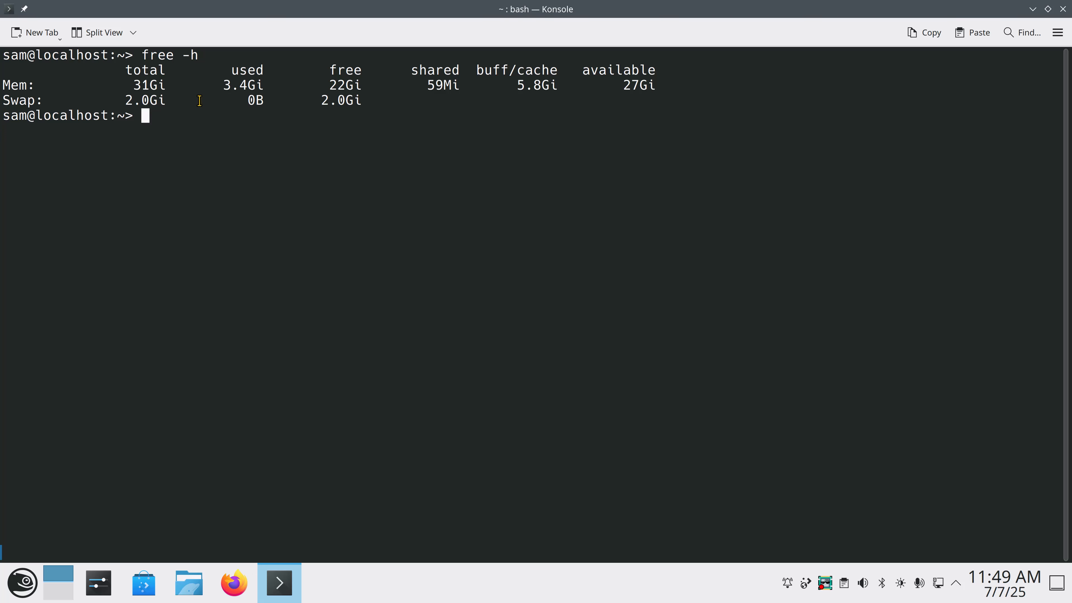
pyautogui.moveTo(241, 101); pyautogui.dragTo(275, 104)
pyautogui.moveTo(220, 87); pyautogui.dragTo(275, 89)
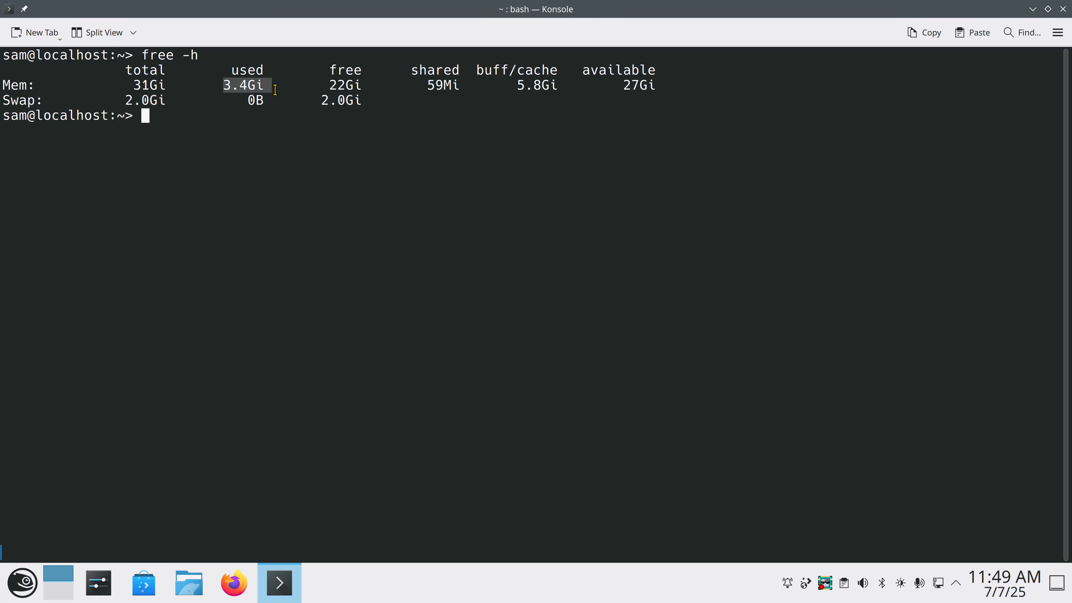
pyautogui.click(292, 136)
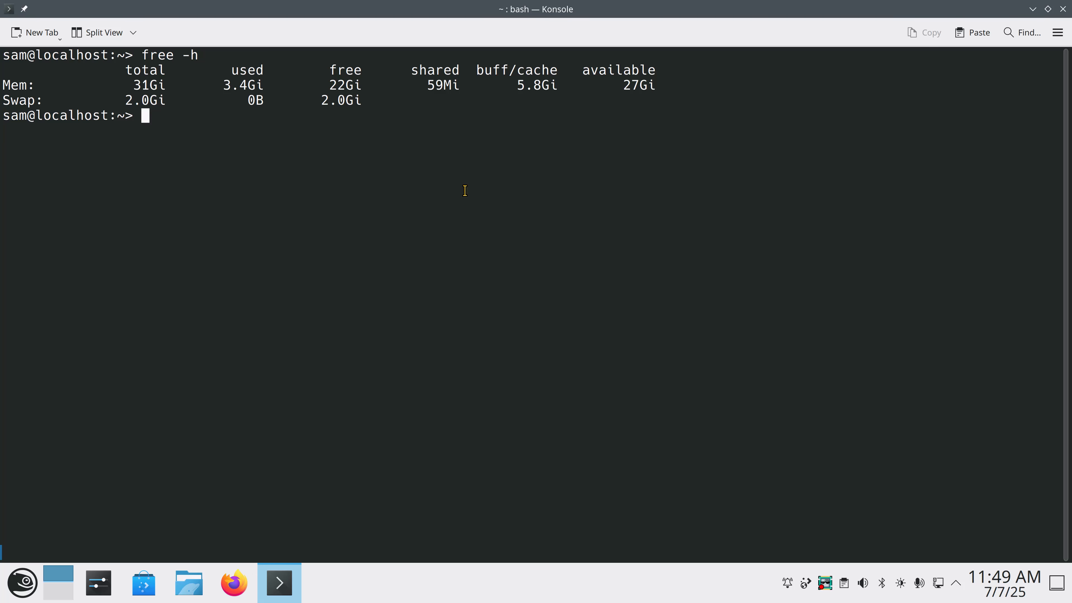
# Check how long the local machine has been running with uptime, then restore the maximized terminal window and close it.
pyautogui.write('uptime')
pyautogui.press('Return')
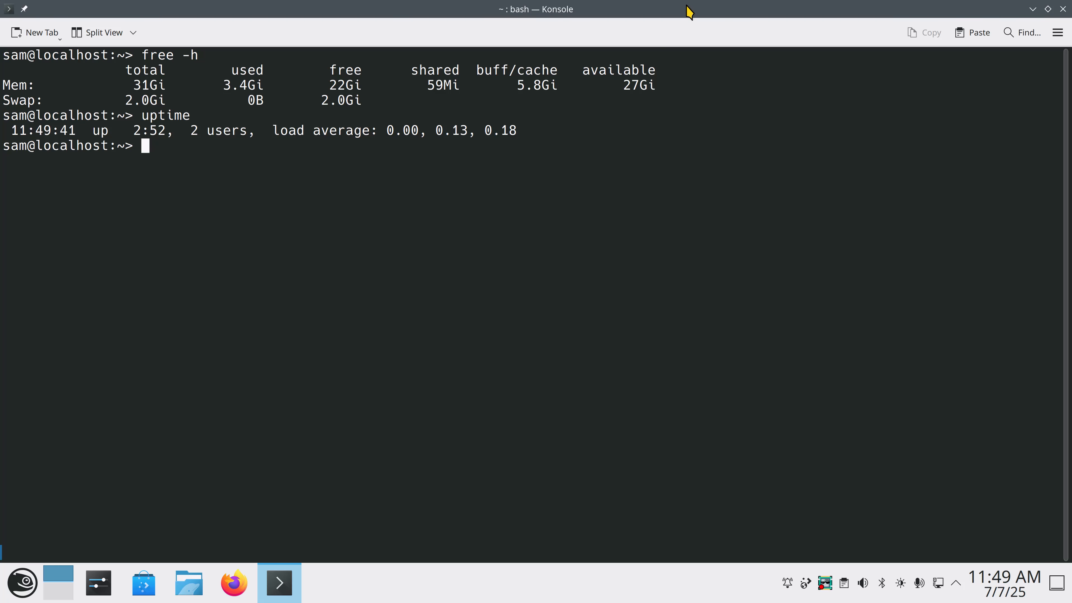
pyautogui.moveTo(688, 11); pyautogui.dragTo(668, 64)
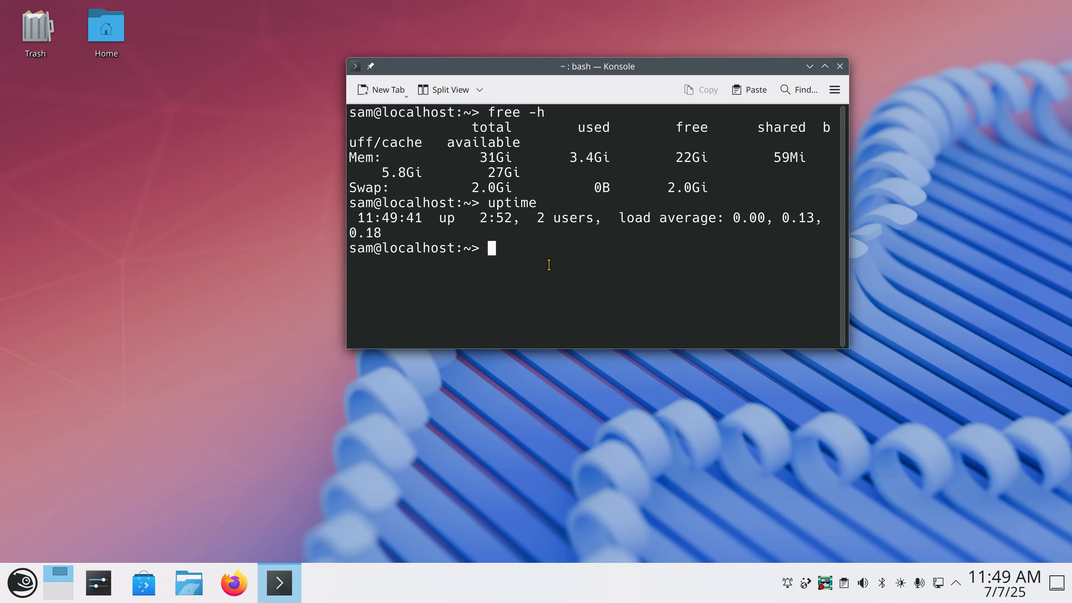
pyautogui.click(840, 66)
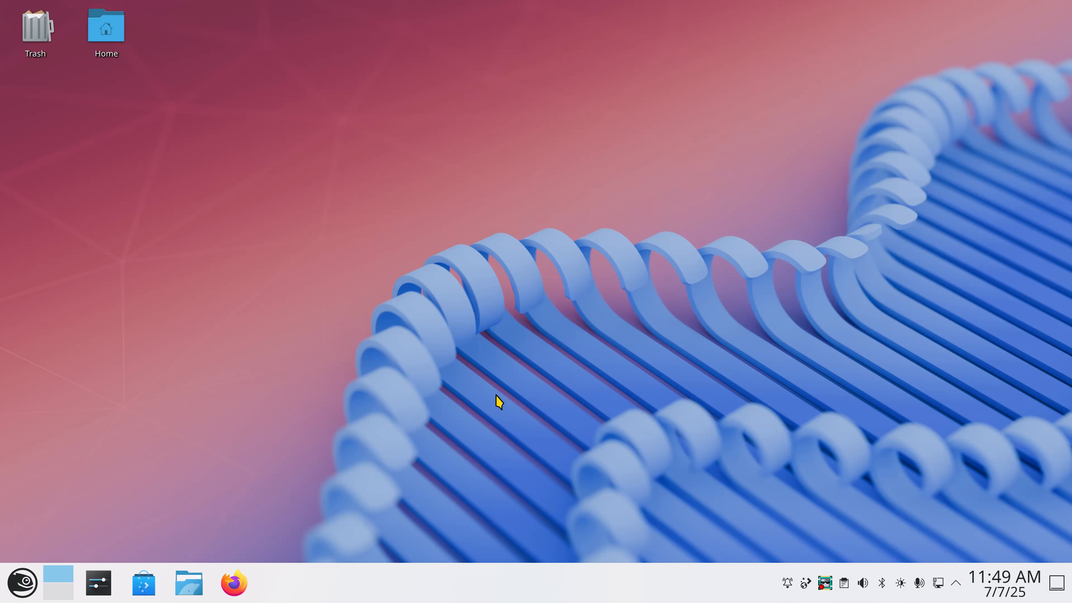